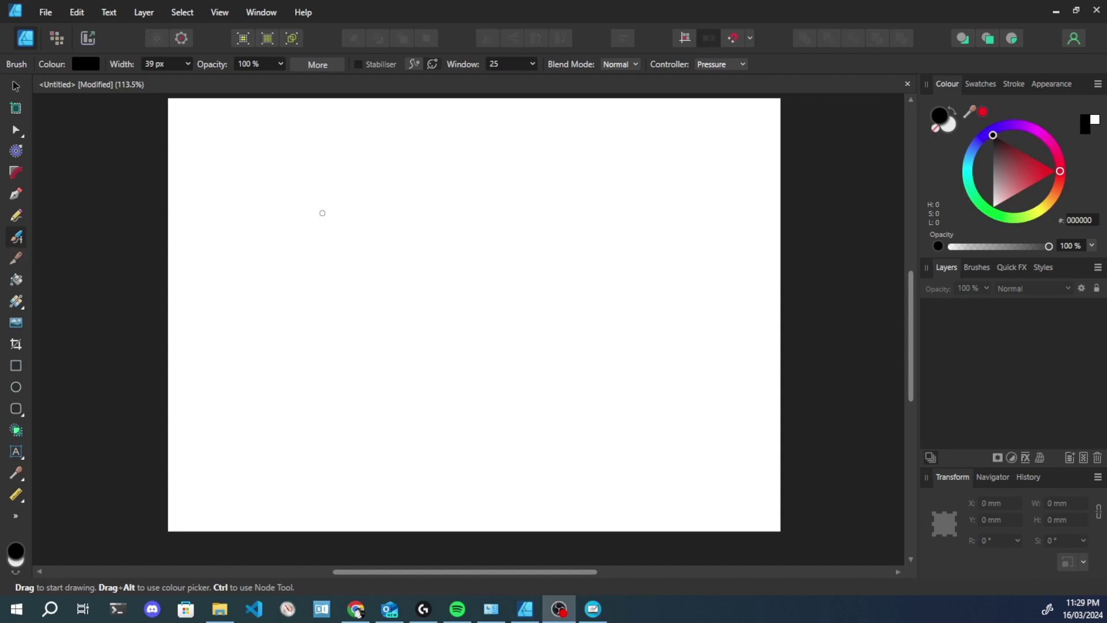
Draw a black brush flower with six outlined petals, a filled round centre and a thick straight stem below it.
mouse_move(424, 189)
left_mouse_down()
mouse_move(451, 164)
mouse_move(469, 167)
mouse_move(469, 181)
mouse_move(424, 194)
mouse_move(428, 204)
mouse_move(420, 186)
mouse_move(413, 199)
mouse_move(420, 190)
mouse_move(430, 200)
mouse_move(416, 148)
mouse_move(414, 189)
mouse_move(391, 162)
mouse_move(386, 183)
mouse_move(413, 182)
mouse_move(413, 195)
mouse_move(376, 197)
mouse_move(421, 203)
mouse_move(414, 196)
mouse_move(413, 228)
mouse_move(430, 202)
mouse_move(420, 199)
mouse_move(435, 224)
mouse_move(430, 197)
left_mouse_up()
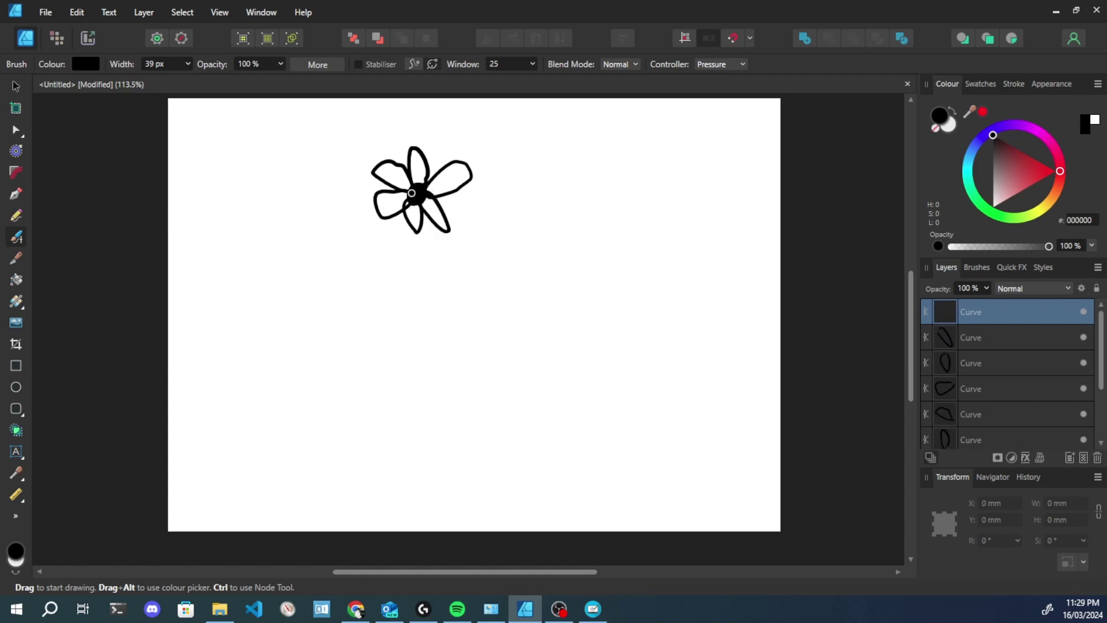
left_click_drag(412, 203, 413, 188)
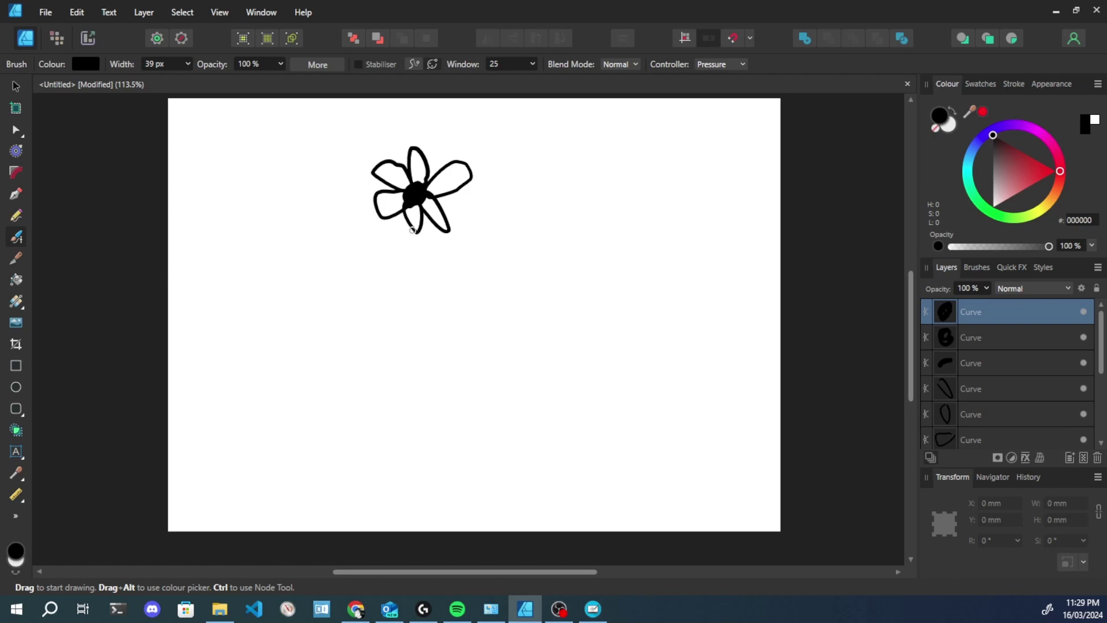
mouse_move(402, 218)
left_mouse_down()
mouse_move(402, 398)
mouse_move(415, 384)
mouse_move(404, 398)
mouse_move(401, 383)
mouse_move(402, 398)
mouse_move(408, 357)
left_mouse_up()
Draw a leaf with inner veins branching up to the right from the middle of the stem.
mouse_move(408, 306)
left_mouse_down()
mouse_move(442, 282)
mouse_move(426, 281)
mouse_move(495, 262)
left_mouse_up()
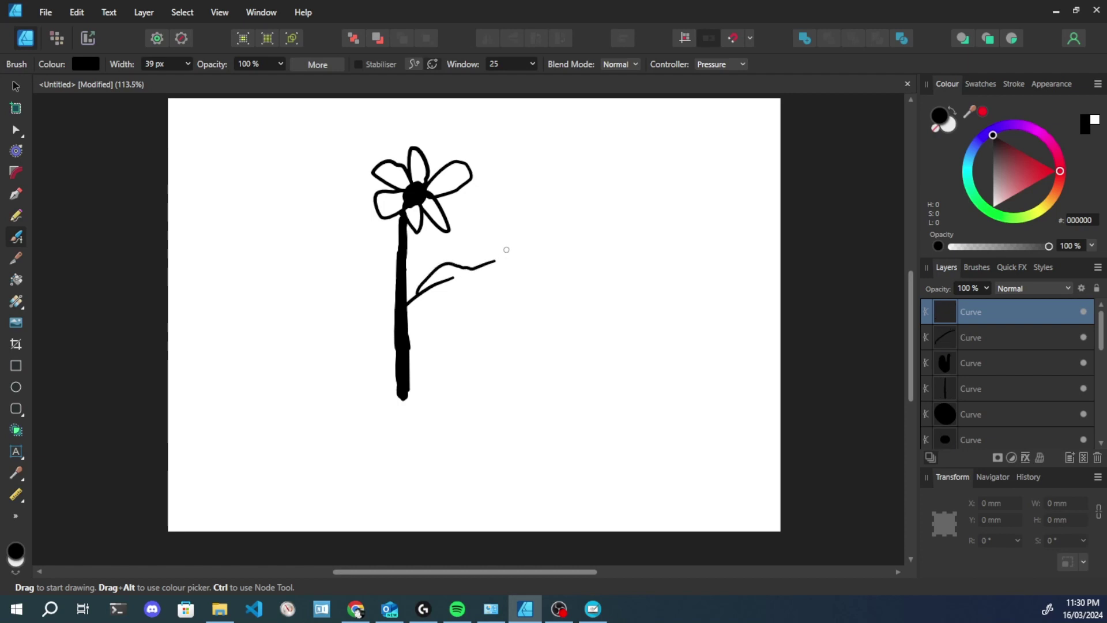
mouse_move(428, 292)
left_mouse_down()
mouse_move(435, 300)
mouse_move(495, 261)
left_mouse_up()
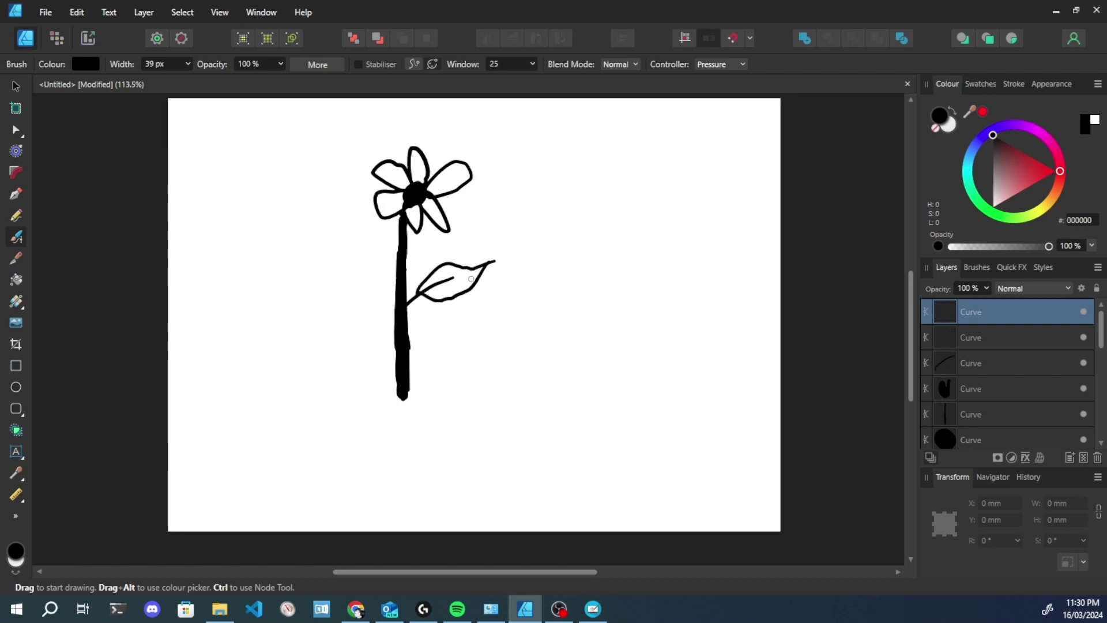
left_click_drag(436, 286, 440, 282)
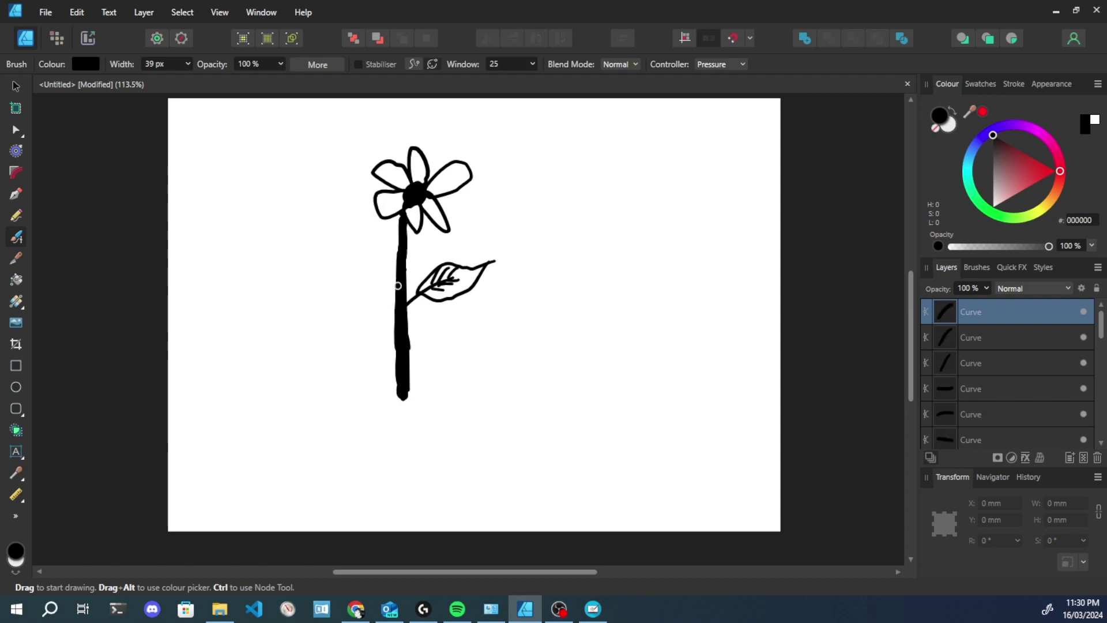
Draw a second veined leaf on a curved stalk at the stem's left side and thicken the upper stem.
mouse_move(396, 340)
left_mouse_down()
mouse_move(354, 300)
mouse_move(351, 279)
left_mouse_up()
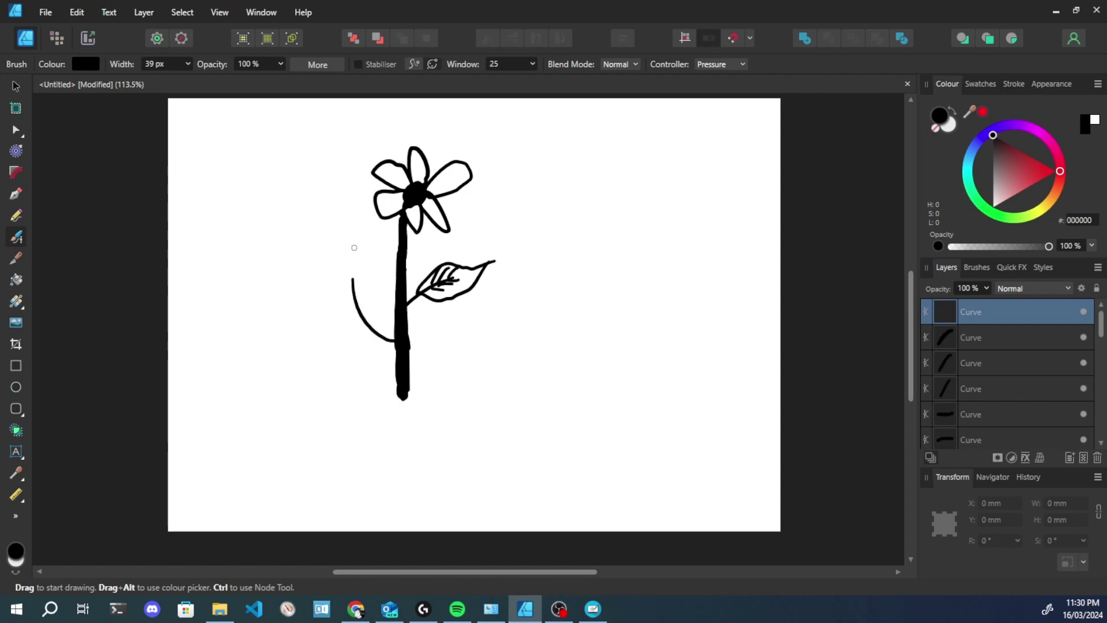
mouse_move(365, 316)
left_mouse_down()
mouse_move(356, 262)
mouse_move(327, 253)
mouse_move(338, 299)
mouse_move(360, 316)
mouse_move(361, 288)
left_mouse_up()
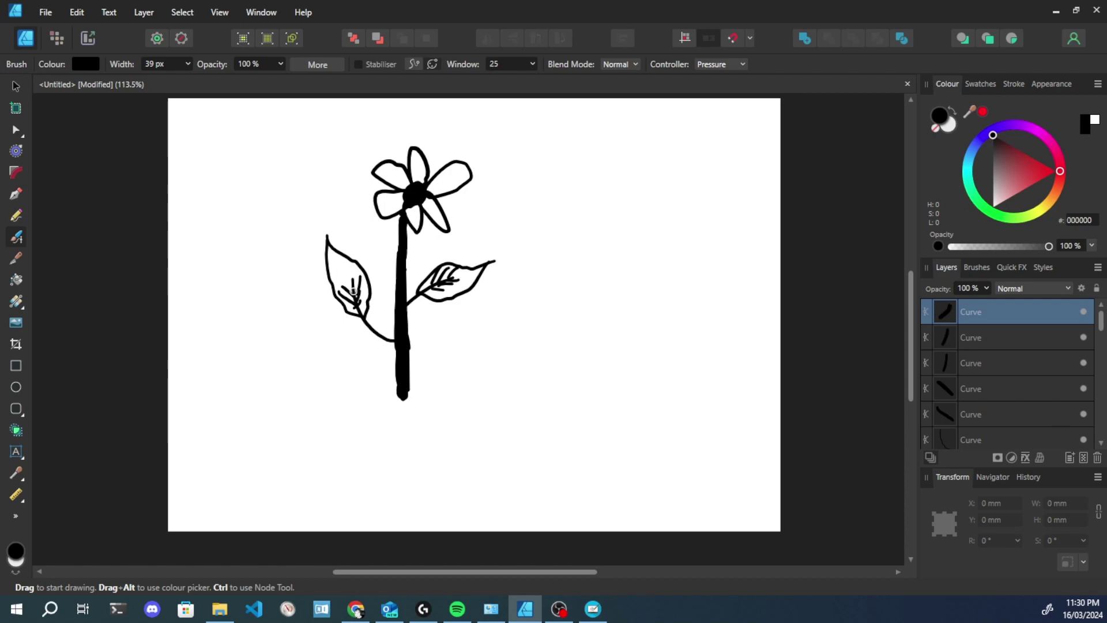
mouse_move(333, 264)
left_mouse_down()
mouse_move(350, 292)
mouse_move(333, 260)
left_mouse_up()
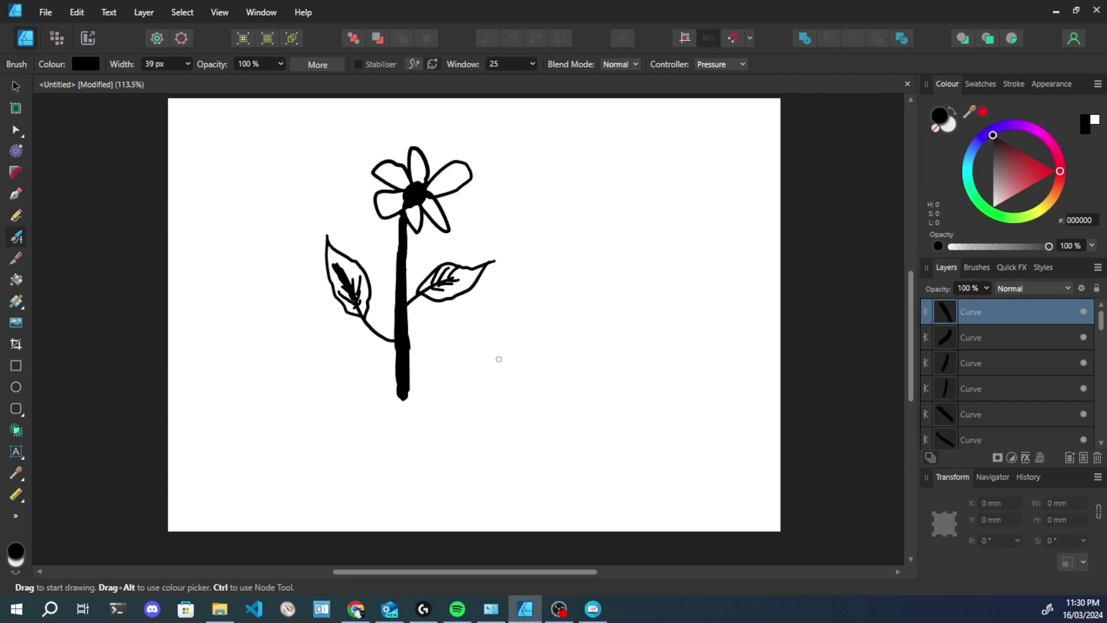
left_click_drag(406, 211, 402, 259)
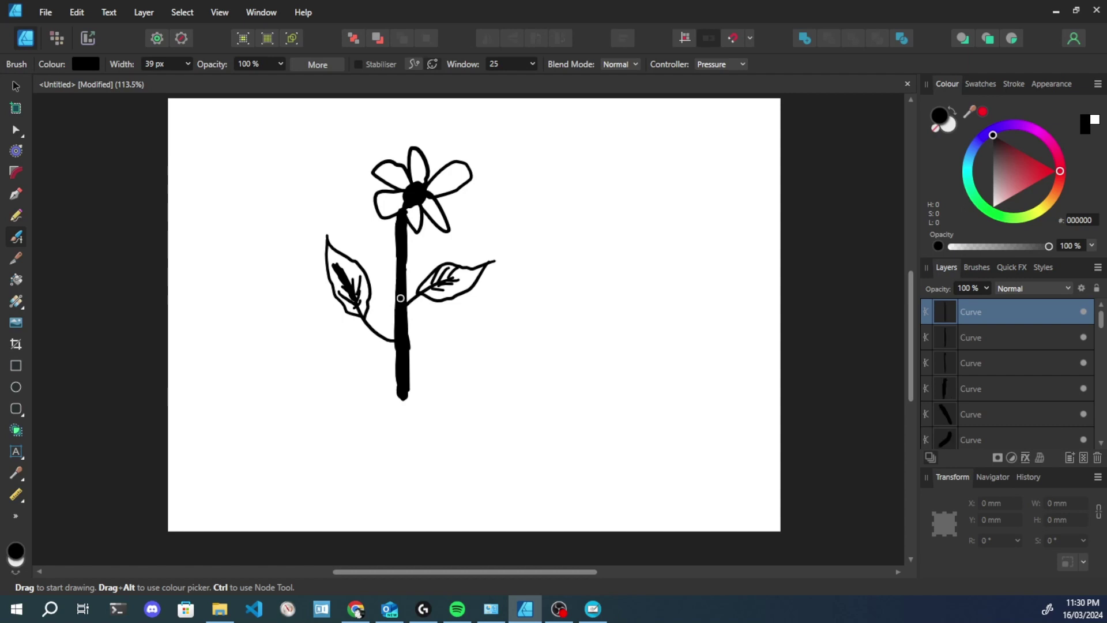
mouse_move(679, 236)
left_mouse_down()
mouse_move(624, 290)
mouse_move(627, 337)
mouse_move(669, 326)
mouse_move(690, 293)
left_mouse_up()
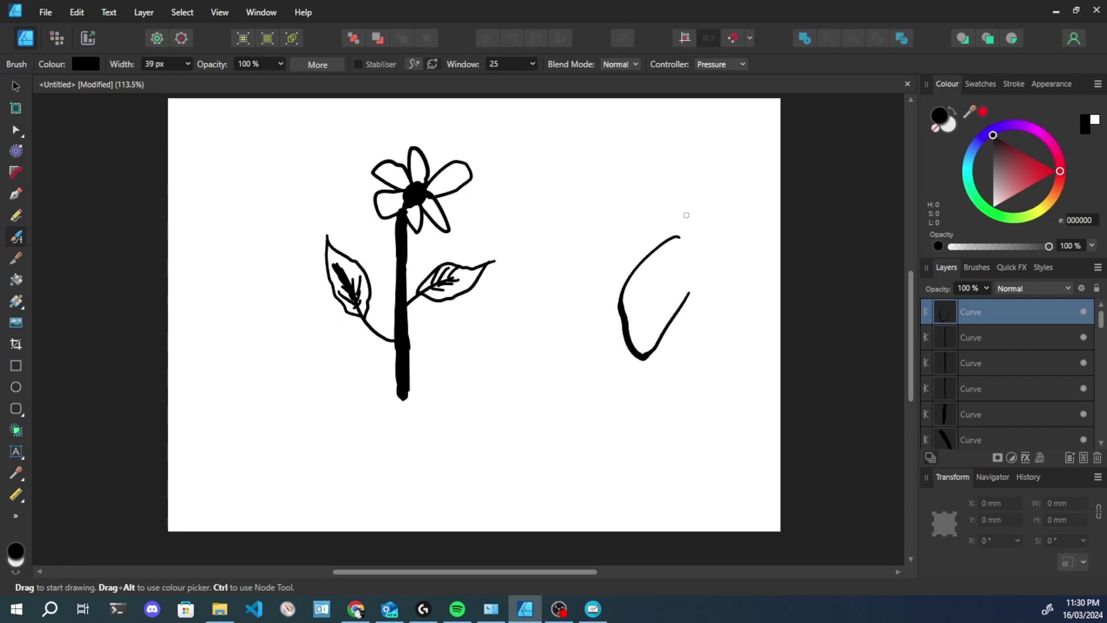
left_click(16, 85)
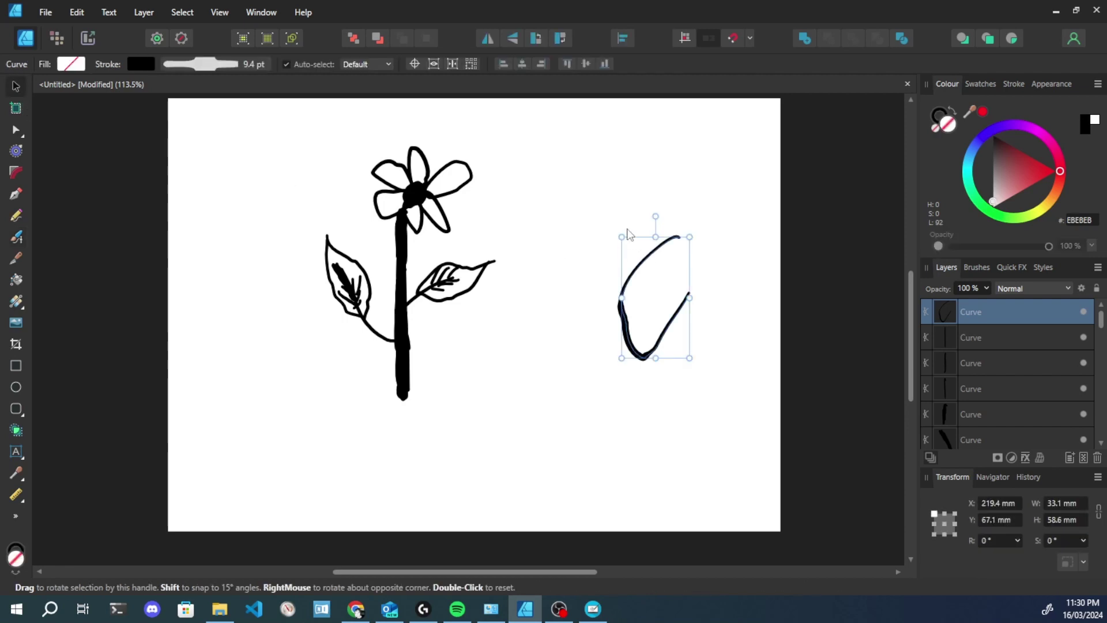
key("Delete")
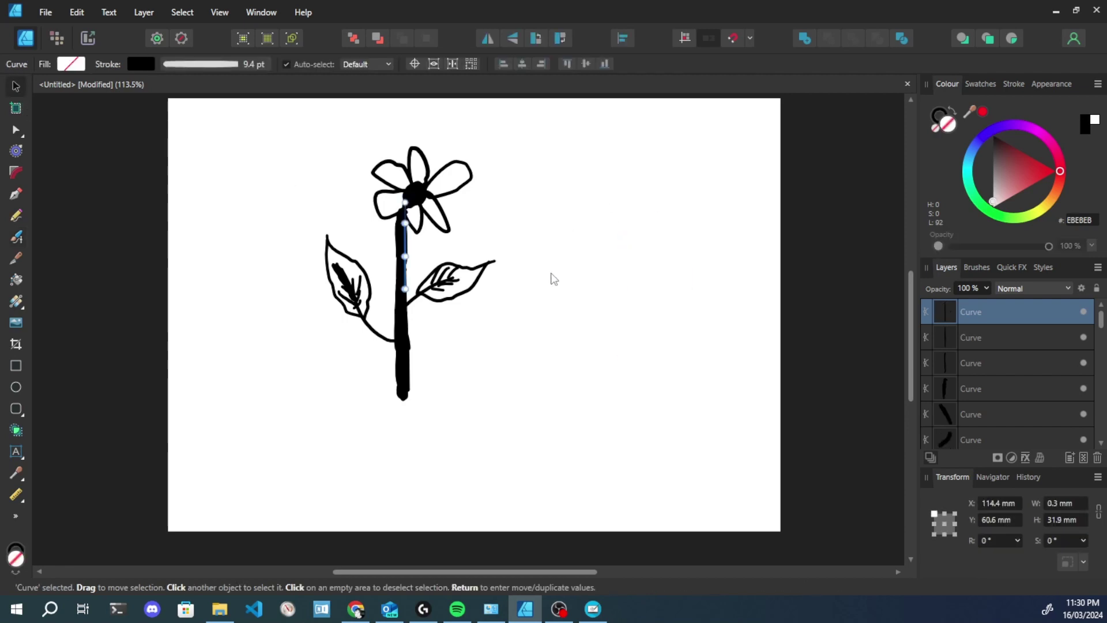
left_click(552, 274)
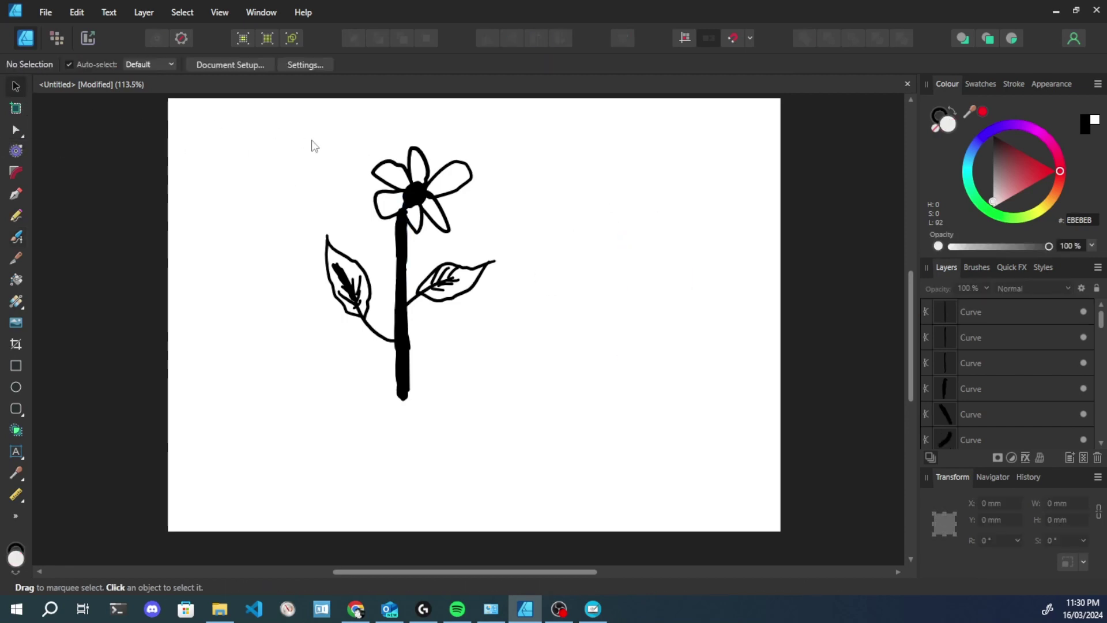
Select all the brush curves of the flower and examine their overlapping paths in the stem and flower centre.
mouse_move(274, 125)
left_mouse_down()
mouse_move(498, 430)
mouse_move(600, 470)
mouse_move(267, 299)
left_mouse_up()
left_click_drag(265, 127, 583, 445)
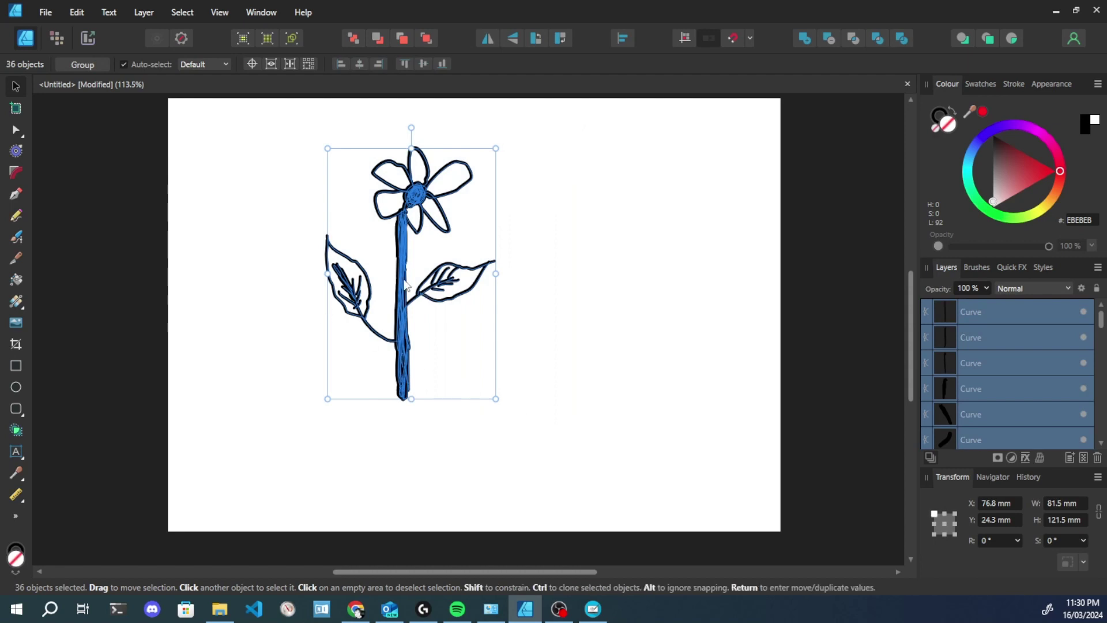
scroll(405, 285, "up", 6)
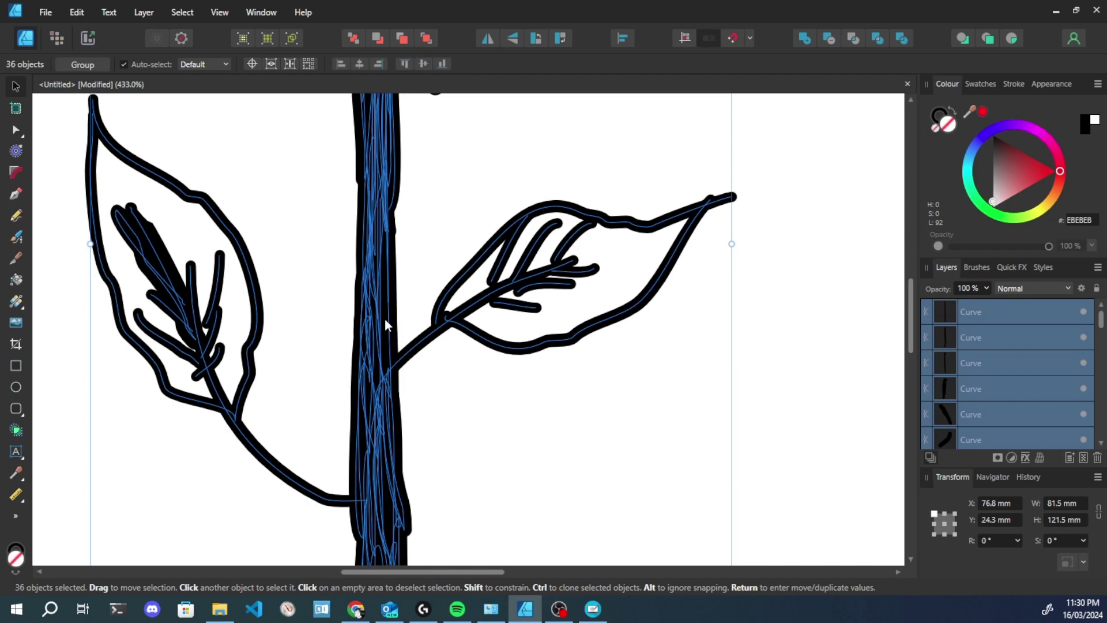
scroll(381, 286, "up", 5)
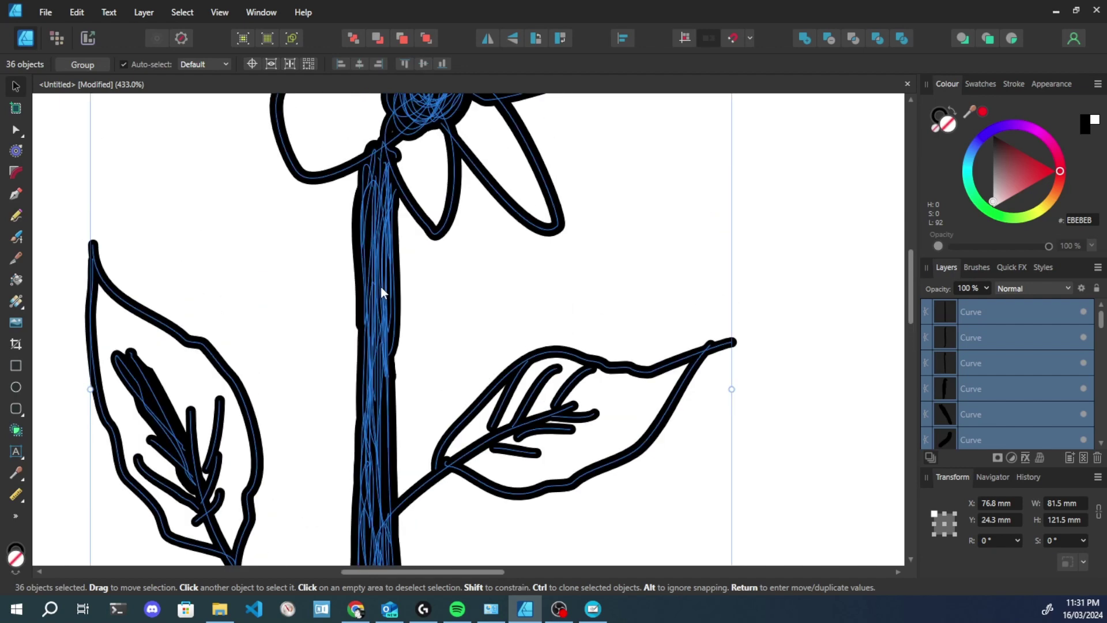
scroll(380, 286, "up", 2)
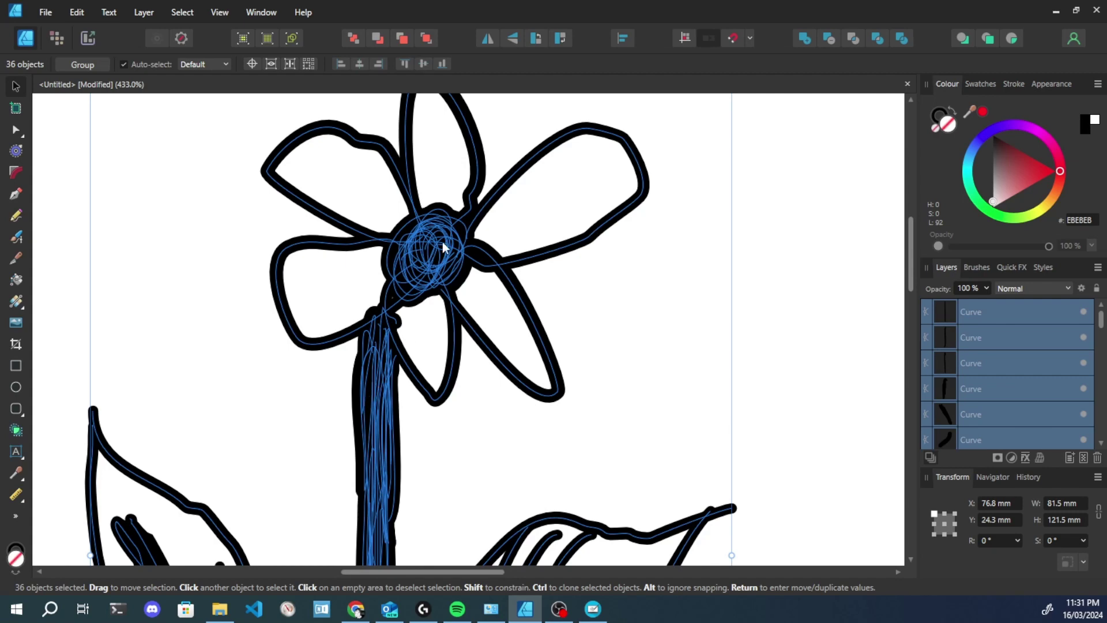
scroll(417, 301, "down", 3)
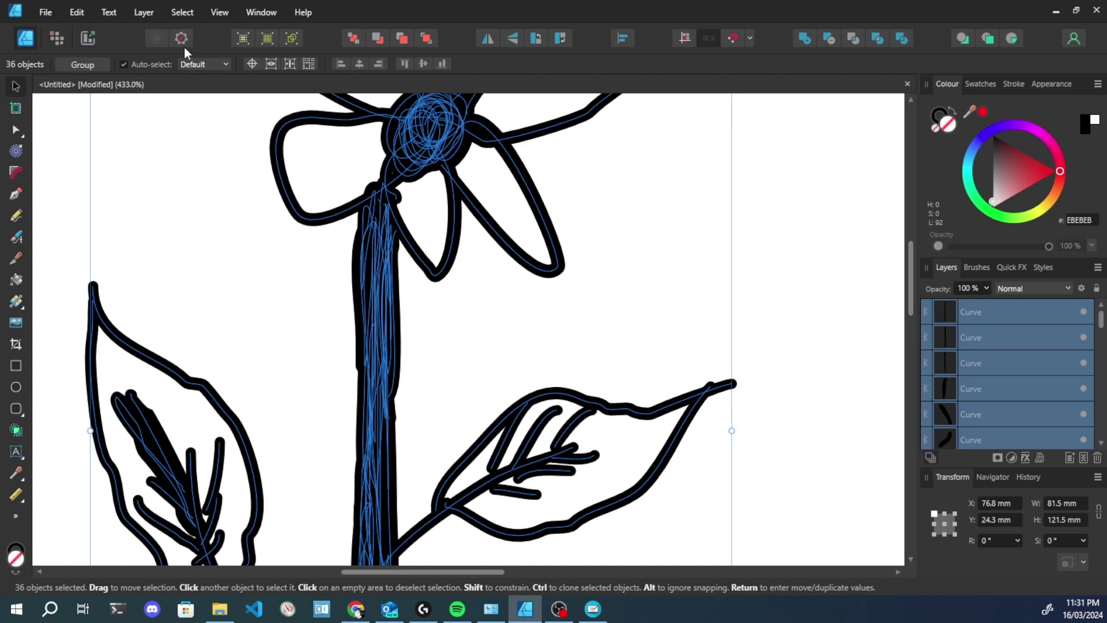
Expand the strokes of all selected flower curves and merge them into one shape with the Add operation.
left_click(151, 15)
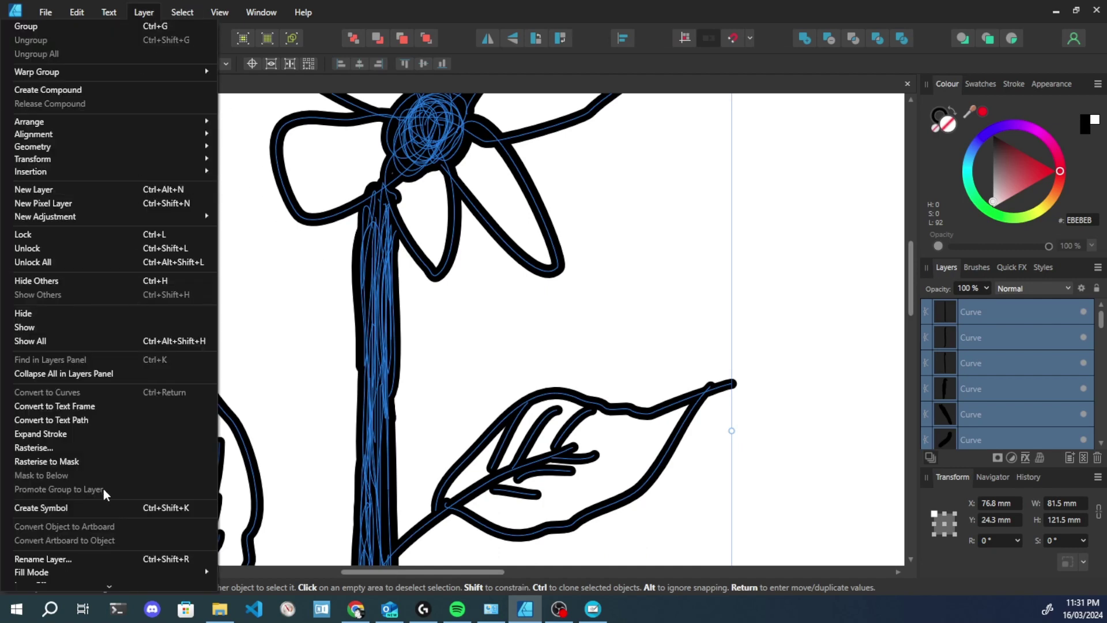
left_click(63, 431)
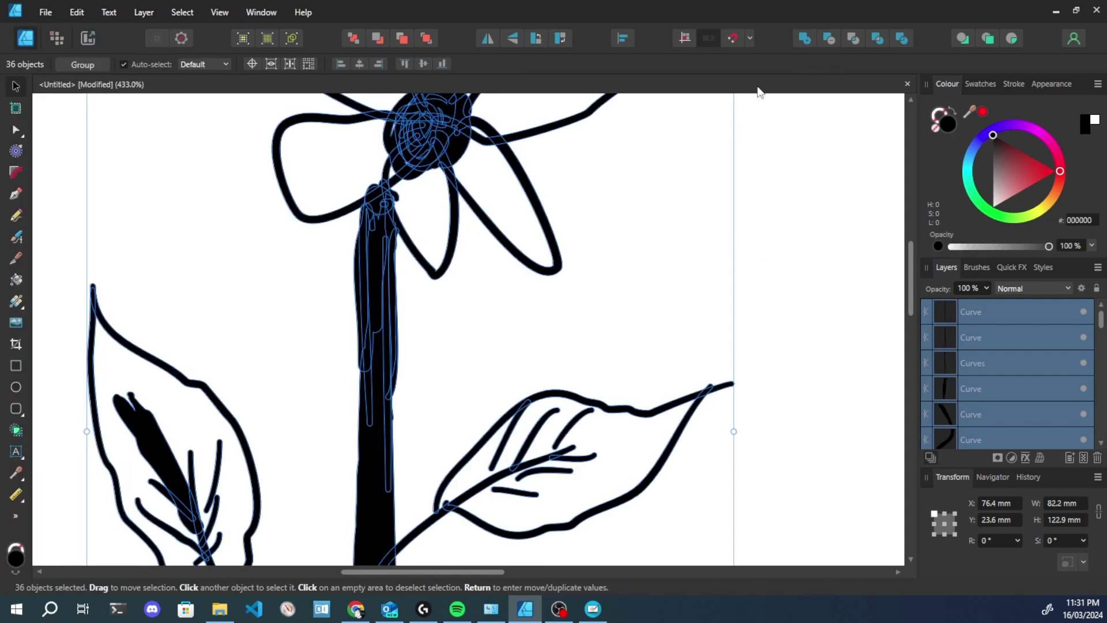
scroll(548, 311, "up", 2)
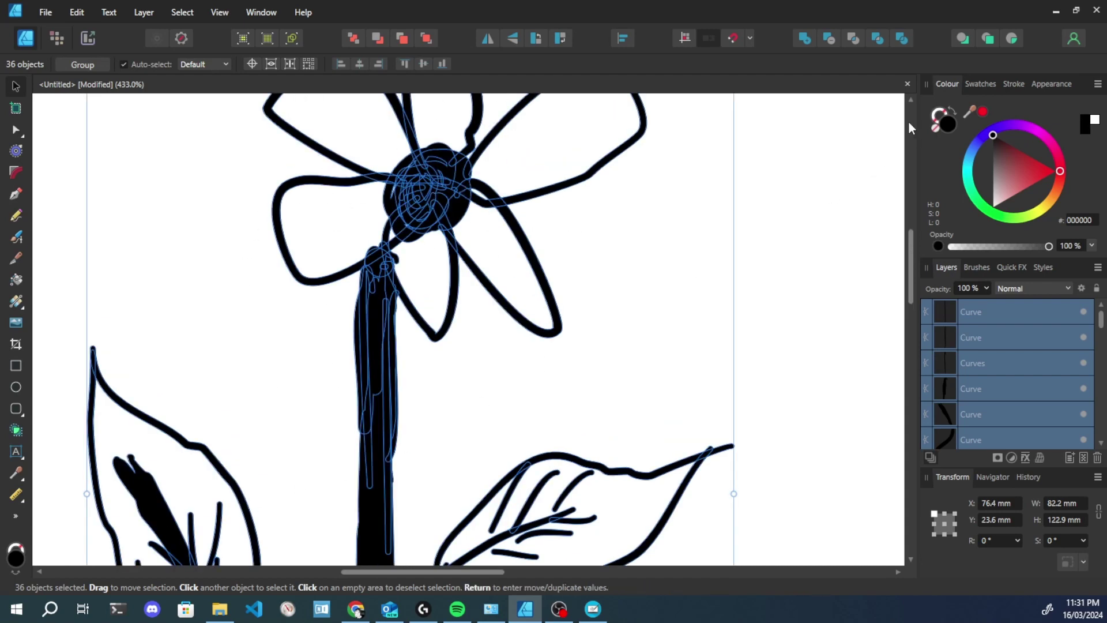
left_click(808, 39)
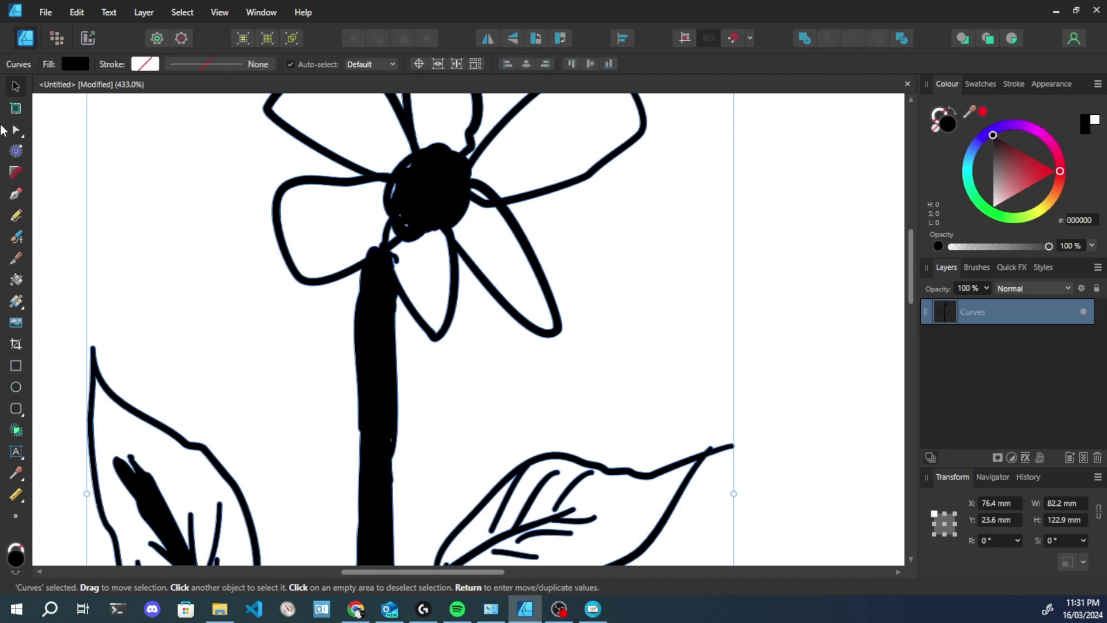
Examine the nodes of the merged flower shape with the Node Tool.
left_click(21, 135)
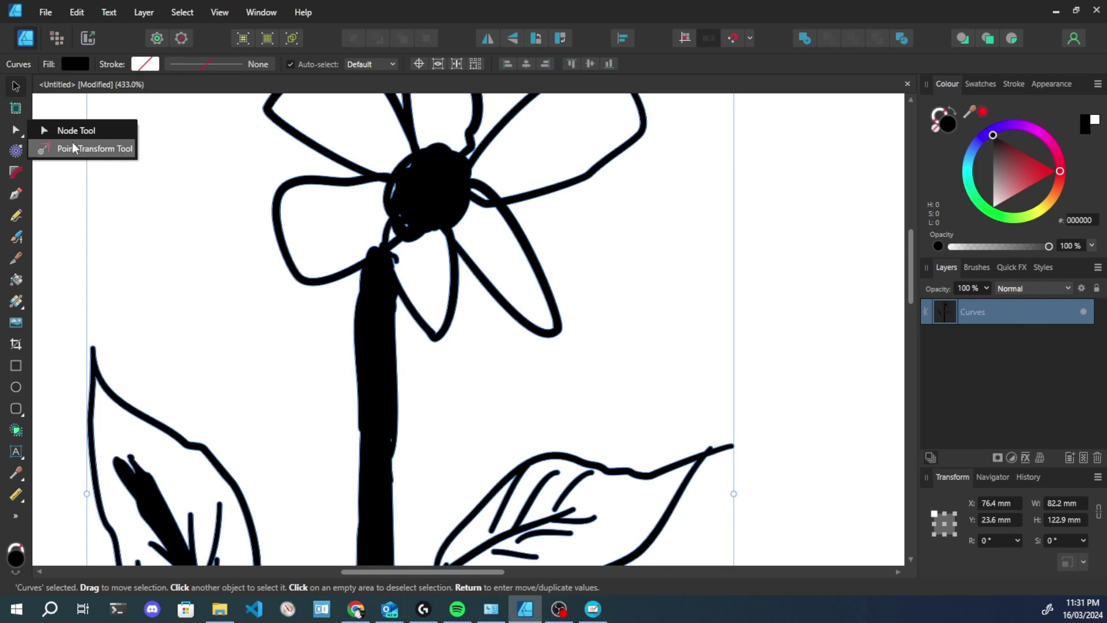
left_click(67, 128)
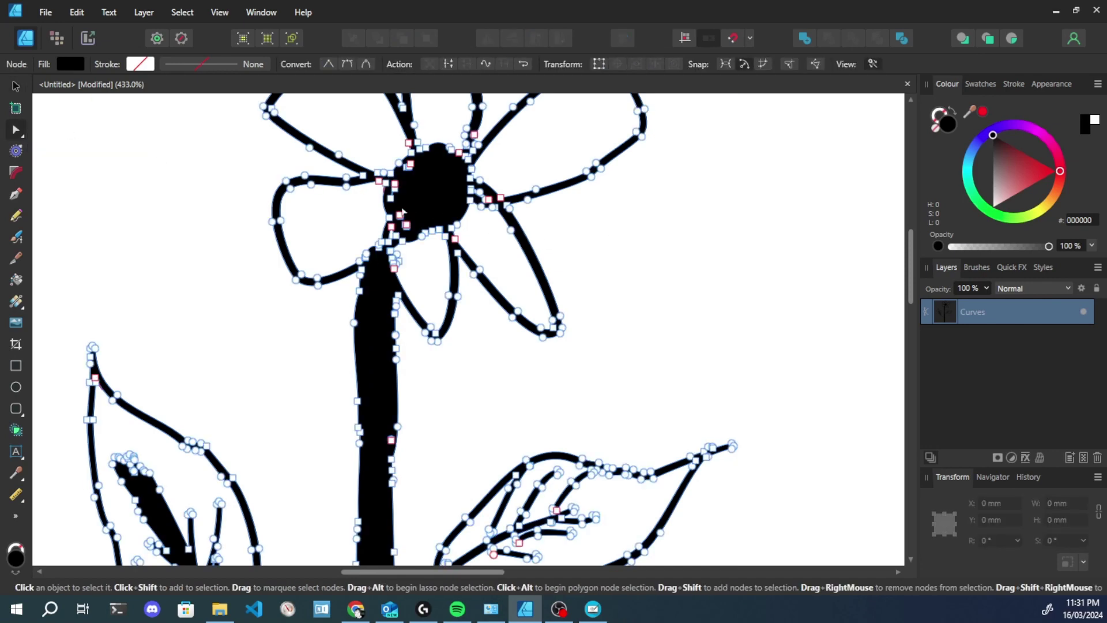
scroll(398, 229, "up", 2)
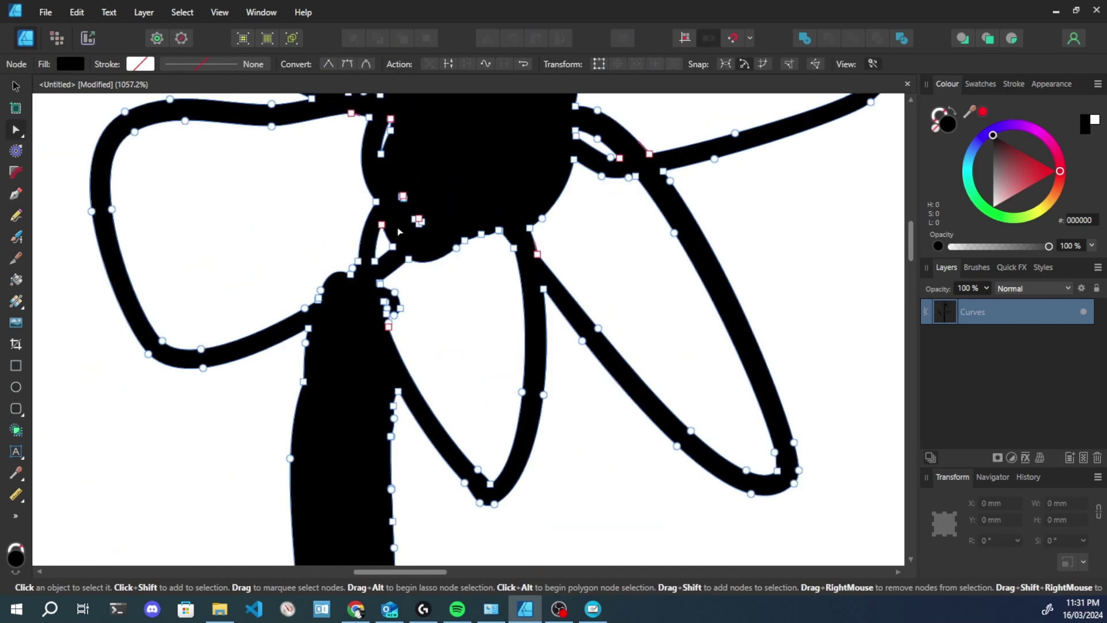
scroll(408, 266, "down", 4)
scroll(408, 267, "down", 1)
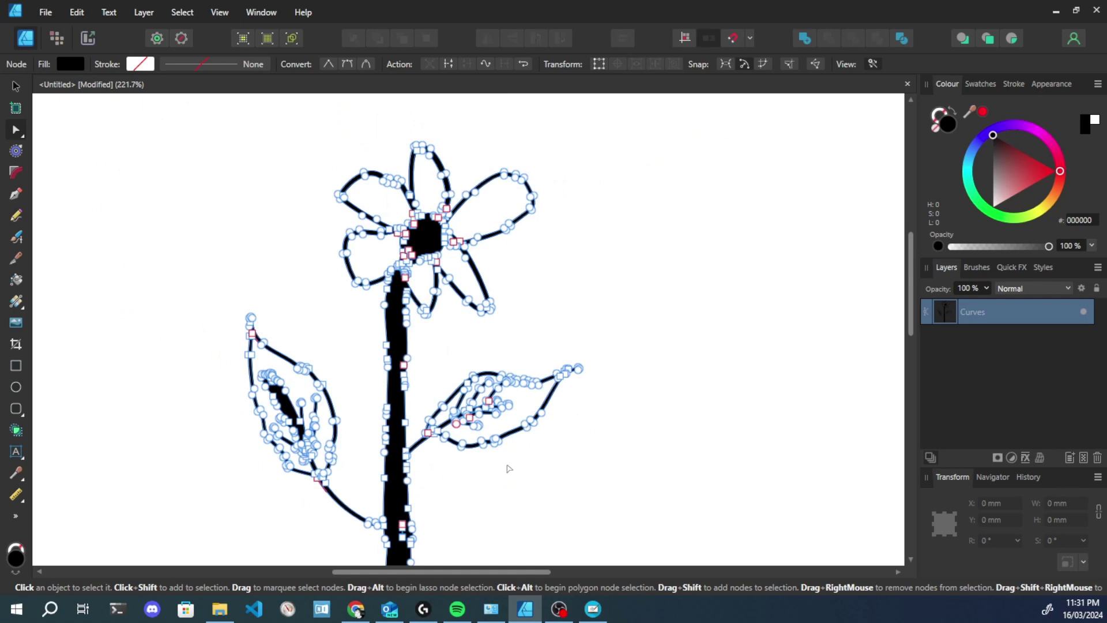
scroll(571, 492, "down", 2)
scroll(564, 430, "down", 1)
scroll(566, 371, "down", 2)
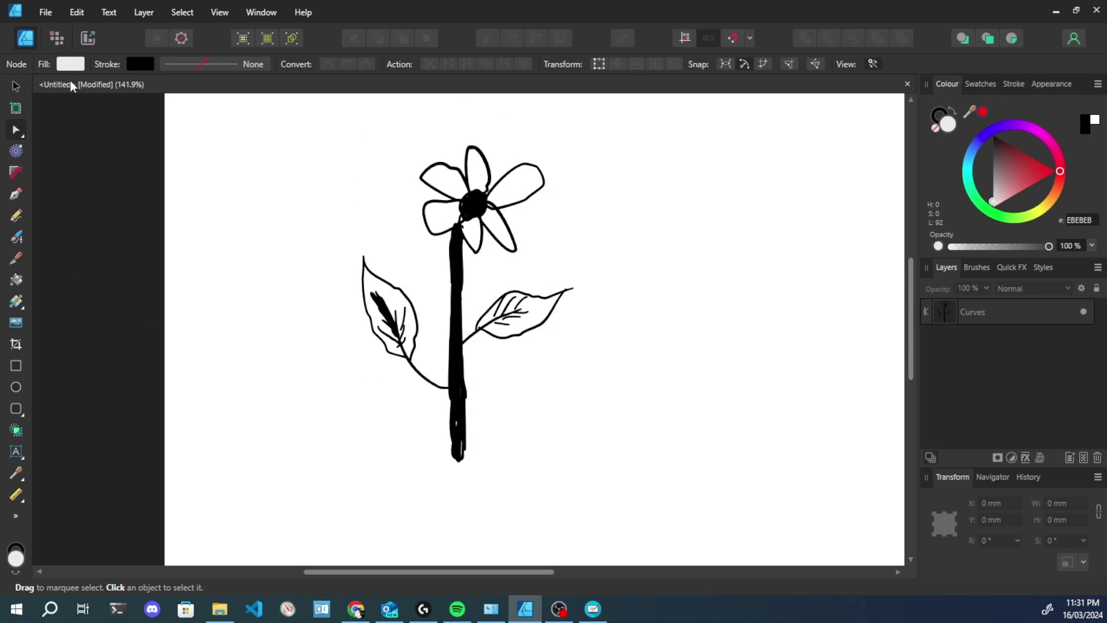
Erase a ring around the flower's centre on the merged shape with the Pixel Persona's Erase Brush, separating it from the petals and stem.
left_click(16, 87)
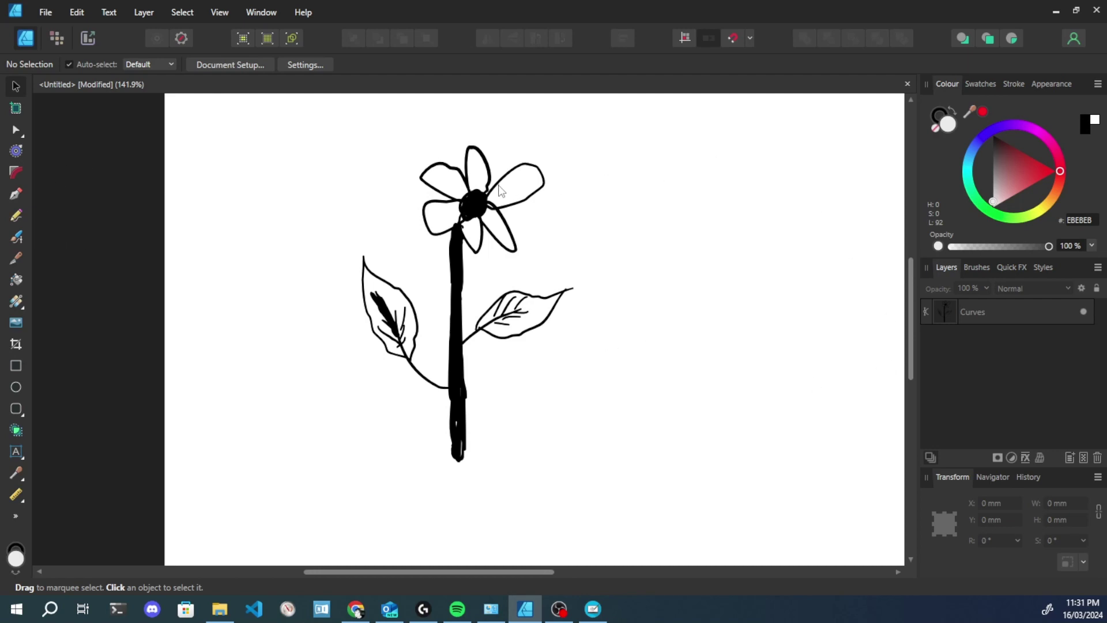
scroll(501, 190, "up", 3)
scroll(488, 277, "down", 2)
scroll(485, 274, "up", 6)
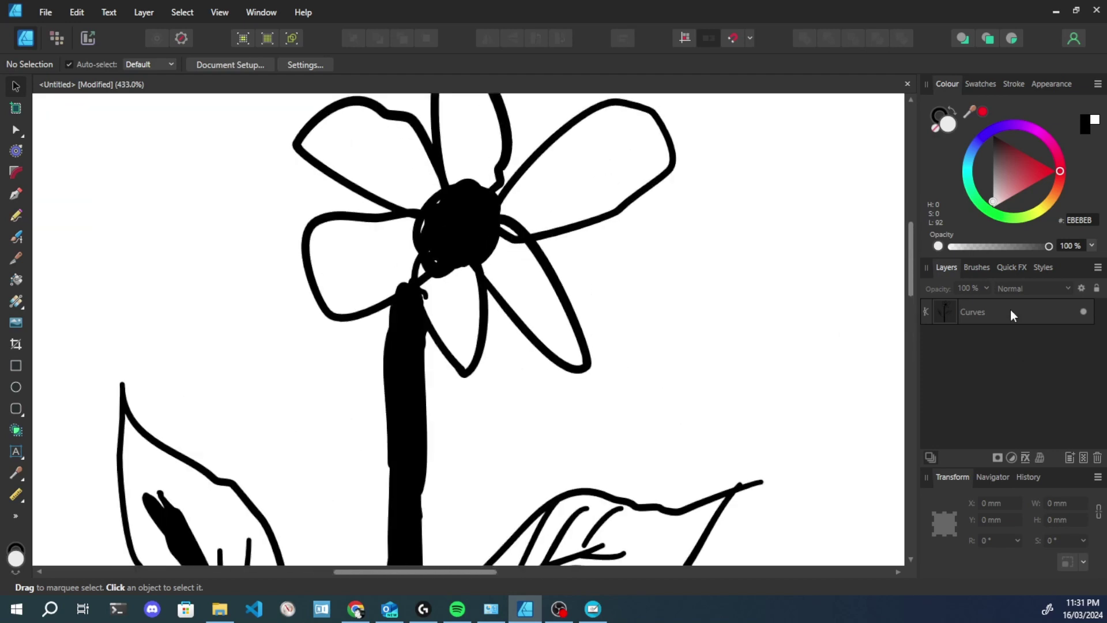
left_click(1013, 315)
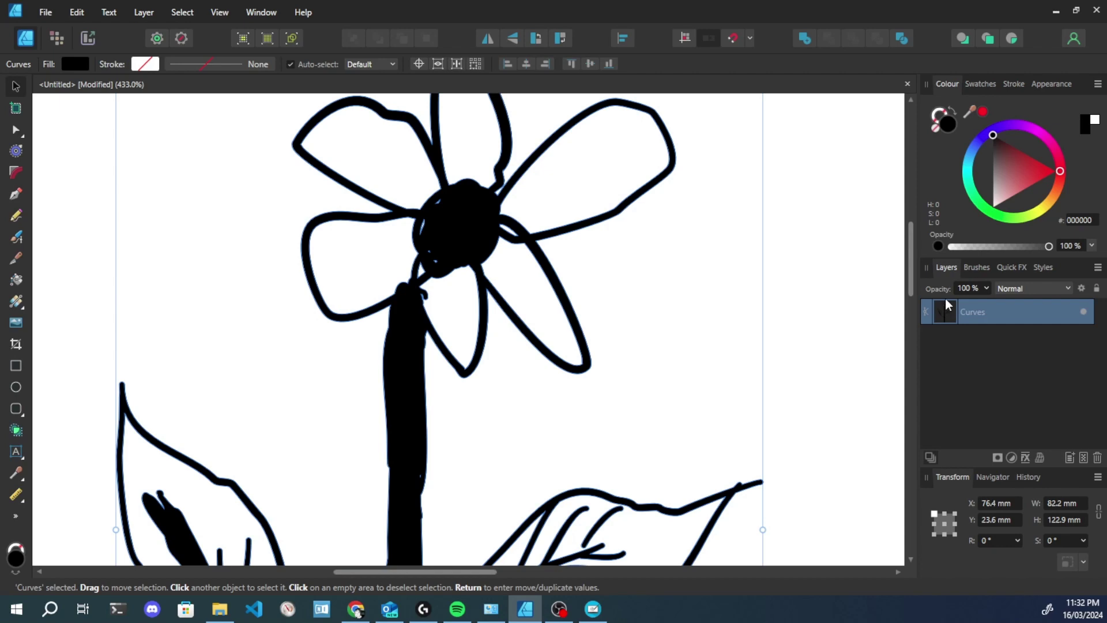
left_click(60, 42)
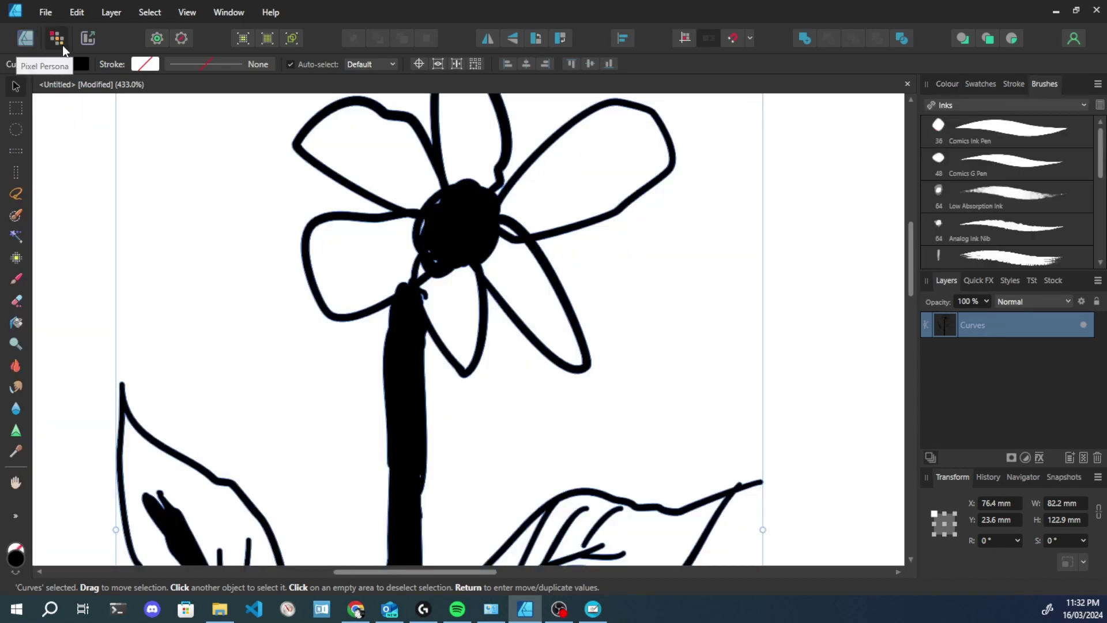
left_click(16, 300)
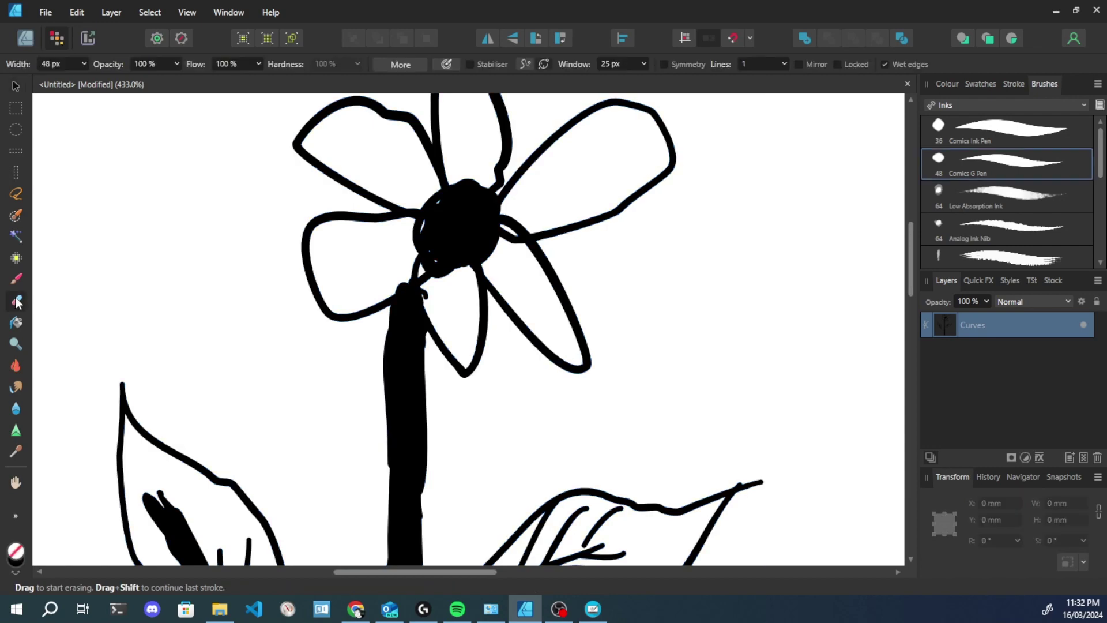
left_click(443, 306)
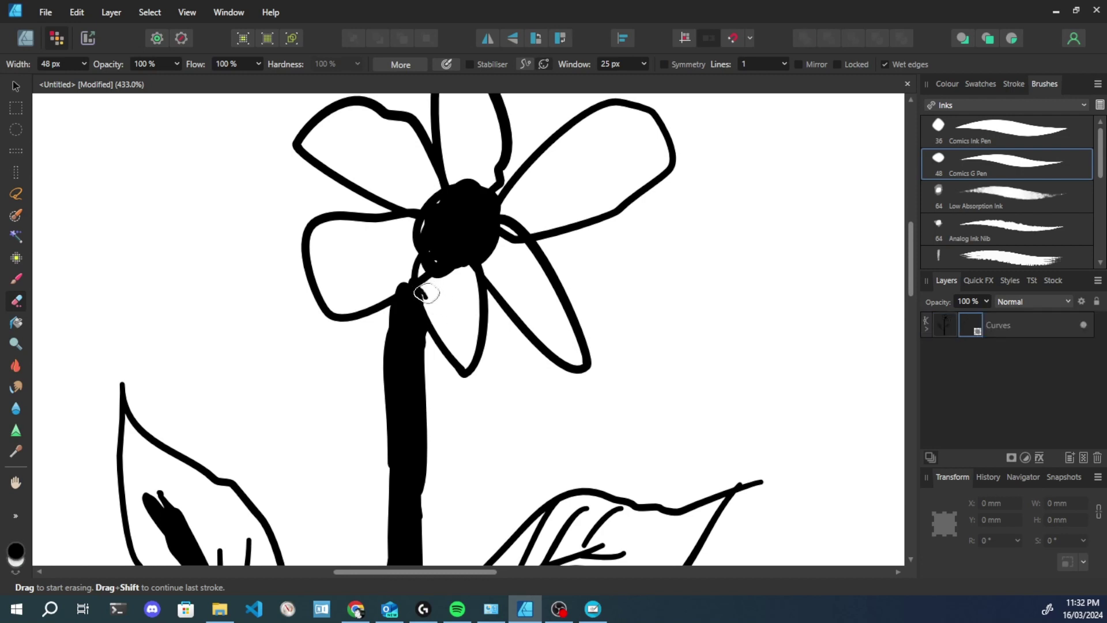
left_click_drag(433, 303, 416, 286)
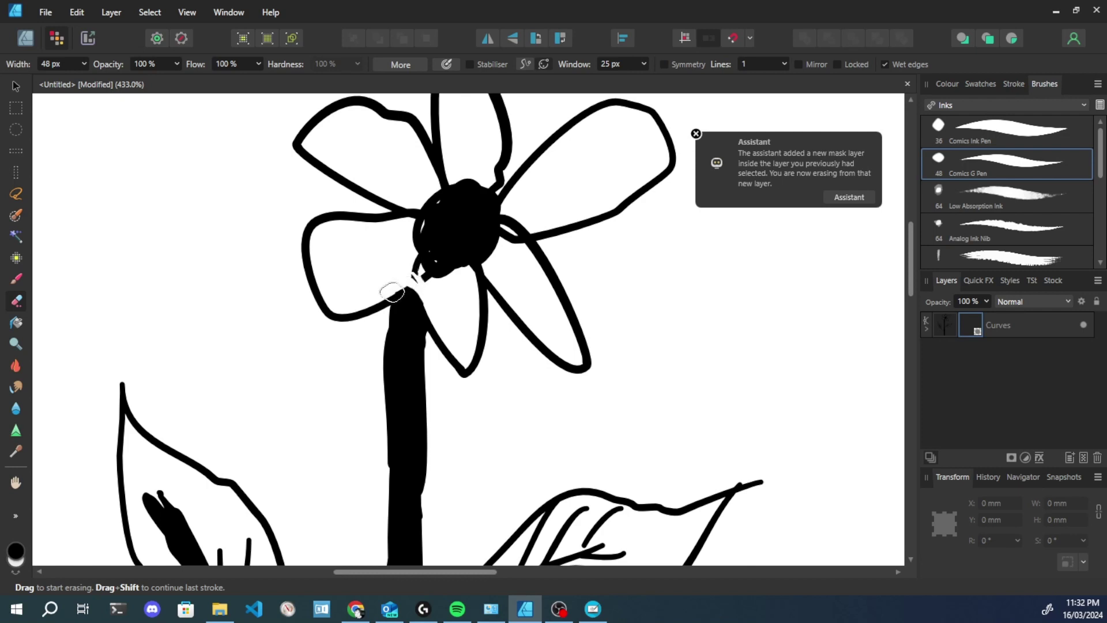
mouse_move(407, 286)
left_mouse_down()
mouse_move(414, 258)
mouse_move(432, 283)
mouse_move(470, 284)
mouse_move(452, 290)
mouse_move(473, 268)
mouse_move(436, 273)
mouse_move(441, 280)
mouse_move(406, 239)
mouse_move(454, 274)
mouse_move(415, 267)
mouse_move(420, 203)
mouse_move(429, 271)
mouse_move(428, 201)
mouse_move(420, 257)
mouse_move(416, 206)
mouse_move(410, 239)
mouse_move(422, 206)
mouse_move(420, 220)
mouse_move(437, 195)
mouse_move(465, 184)
mouse_move(432, 198)
mouse_move(454, 179)
mouse_move(496, 184)
mouse_move(503, 248)
mouse_move(466, 274)
mouse_move(435, 270)
mouse_move(422, 214)
left_mouse_up()
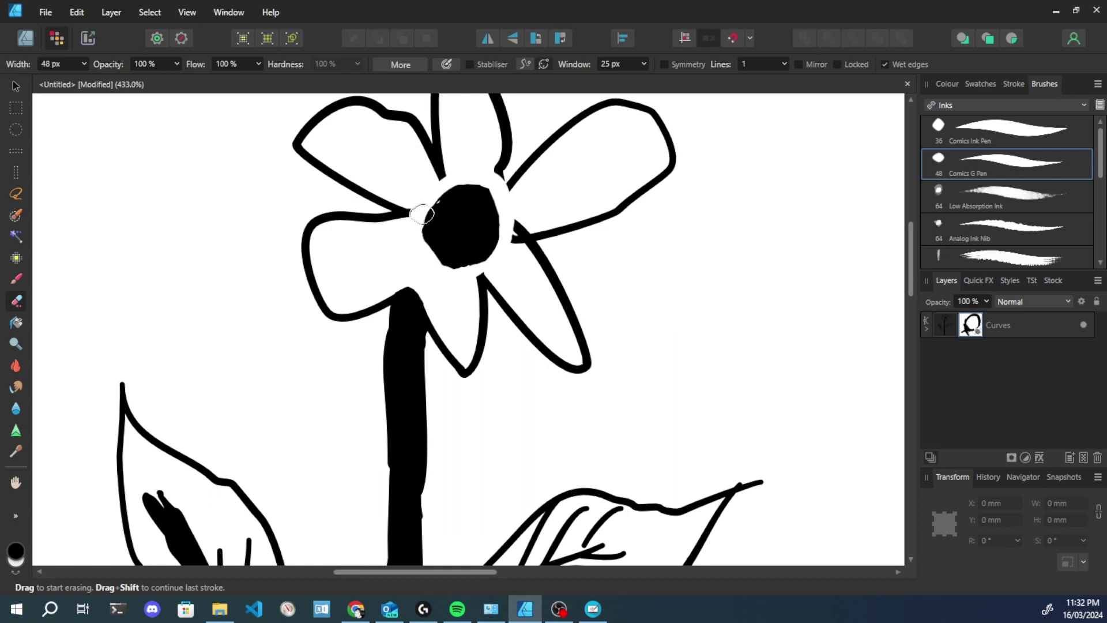
Erase parts of the thick central vein in the left leaf with the 48 px Erase Brush.
left_click_drag(304, 425, 486, 248)
mouse_move(383, 335)
left_mouse_down()
mouse_move(388, 357)
mouse_move(357, 295)
mouse_move(411, 398)
mouse_move(362, 312)
mouse_move(338, 291)
mouse_move(350, 322)
mouse_move(331, 295)
mouse_move(391, 411)
mouse_move(336, 284)
mouse_move(364, 292)
mouse_move(400, 376)
mouse_move(382, 324)
mouse_move(390, 425)
left_mouse_up()
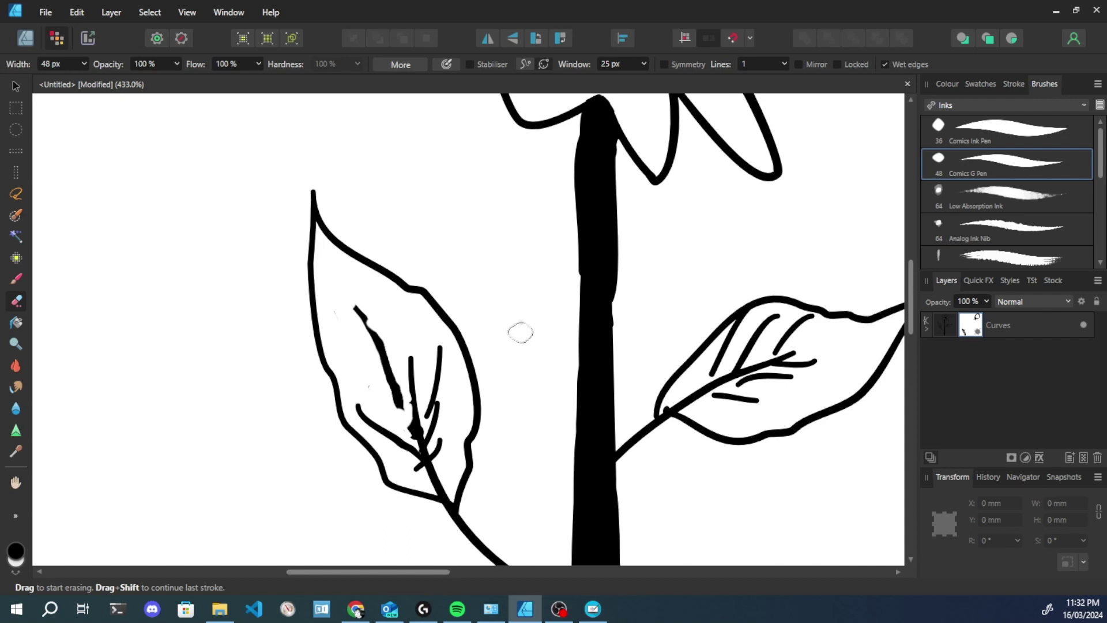
scroll(519, 329, "down", 2)
key("ctrl+z")
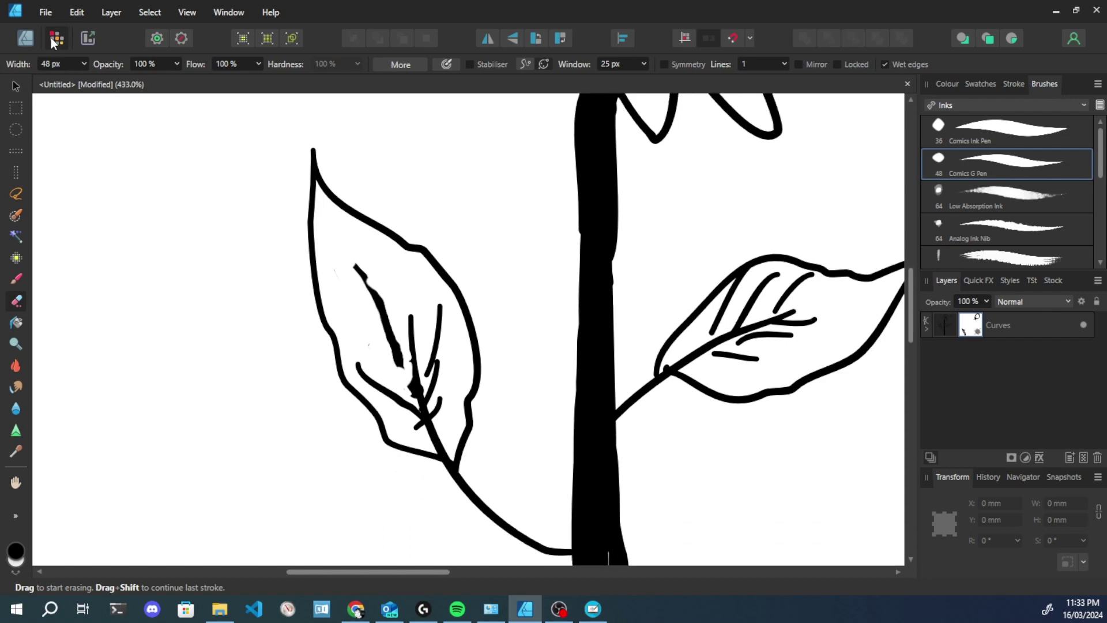
Return to the Designer Persona and select the flower to examine its vector outline around the erased areas.
left_click(26, 38)
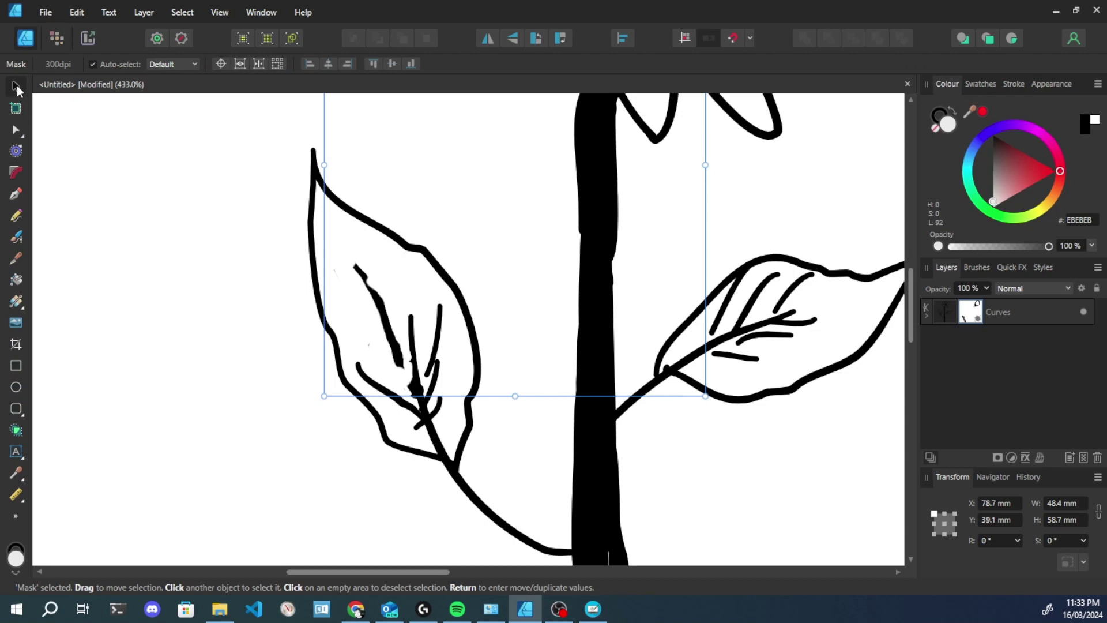
left_click(127, 319)
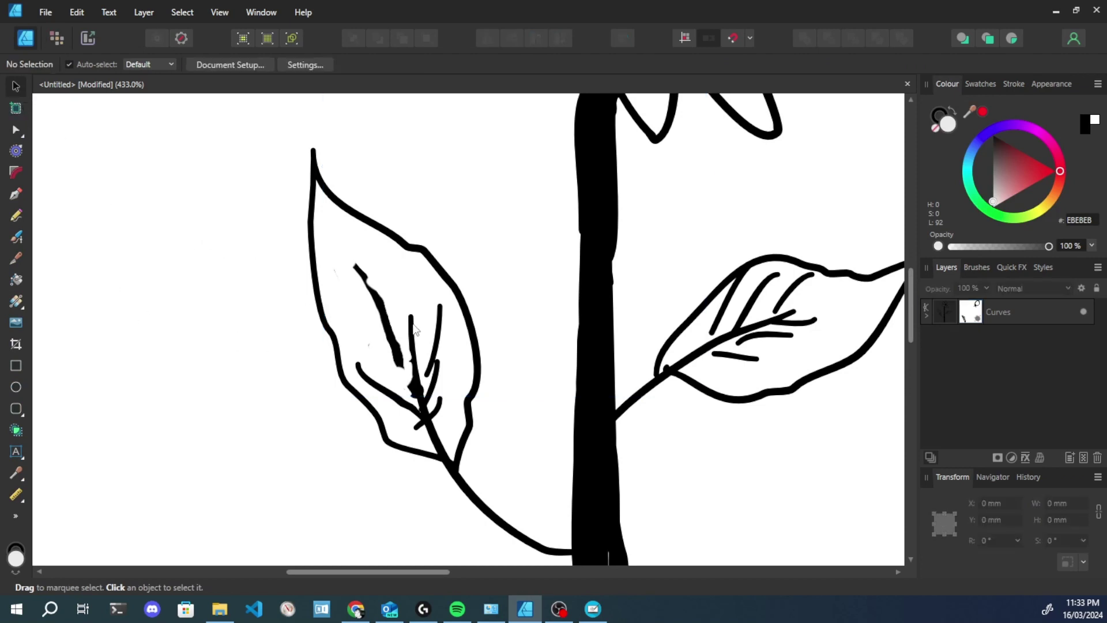
scroll(542, 354, "up", 3)
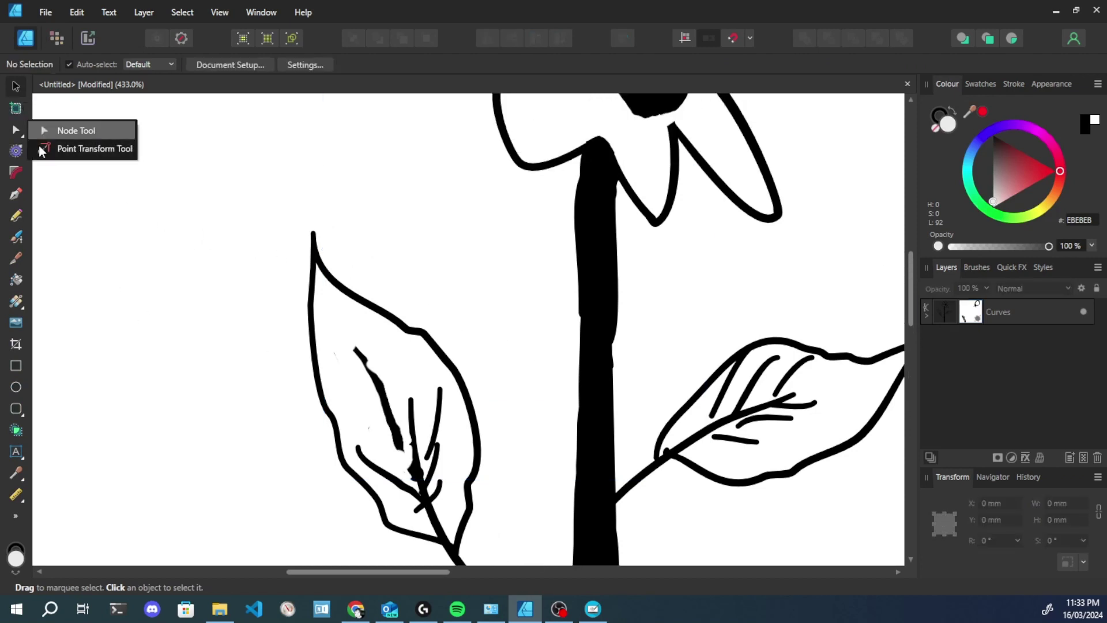
left_click(402, 417)
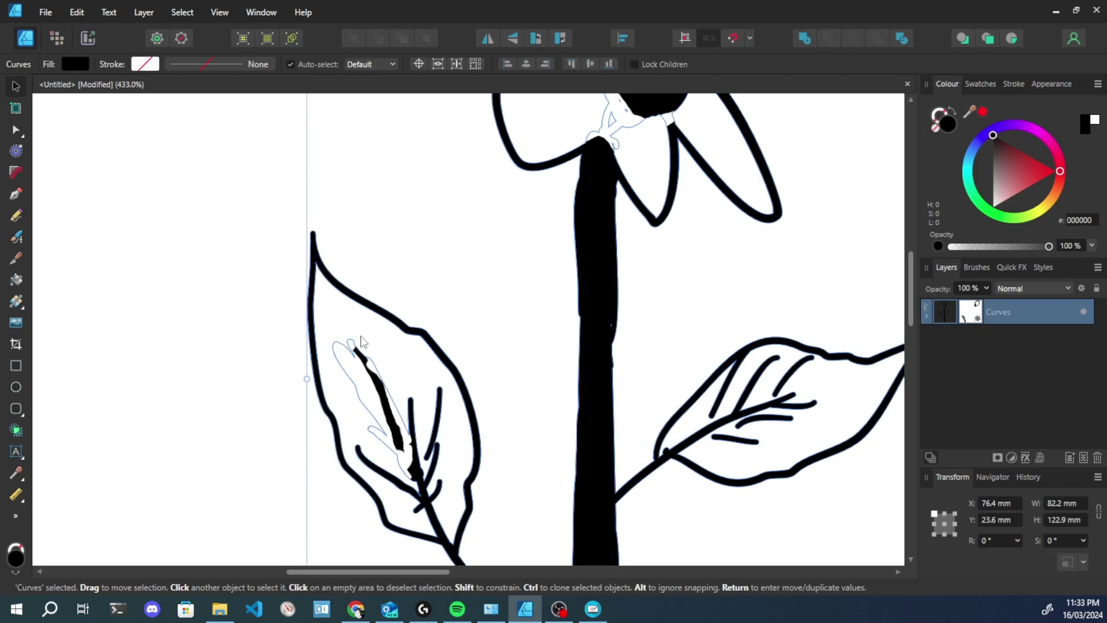
scroll(455, 368, "down", 5)
left_click(744, 253)
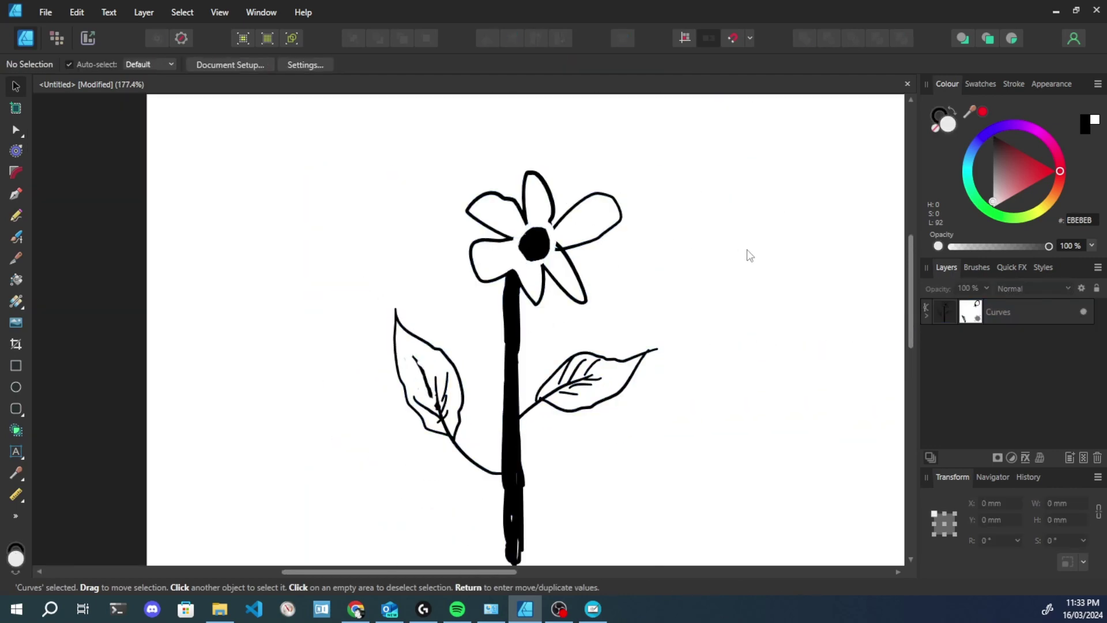
Select the flower, expand its Curves layer and select the mask nested inside it.
left_click_drag(680, 144, 344, 488)
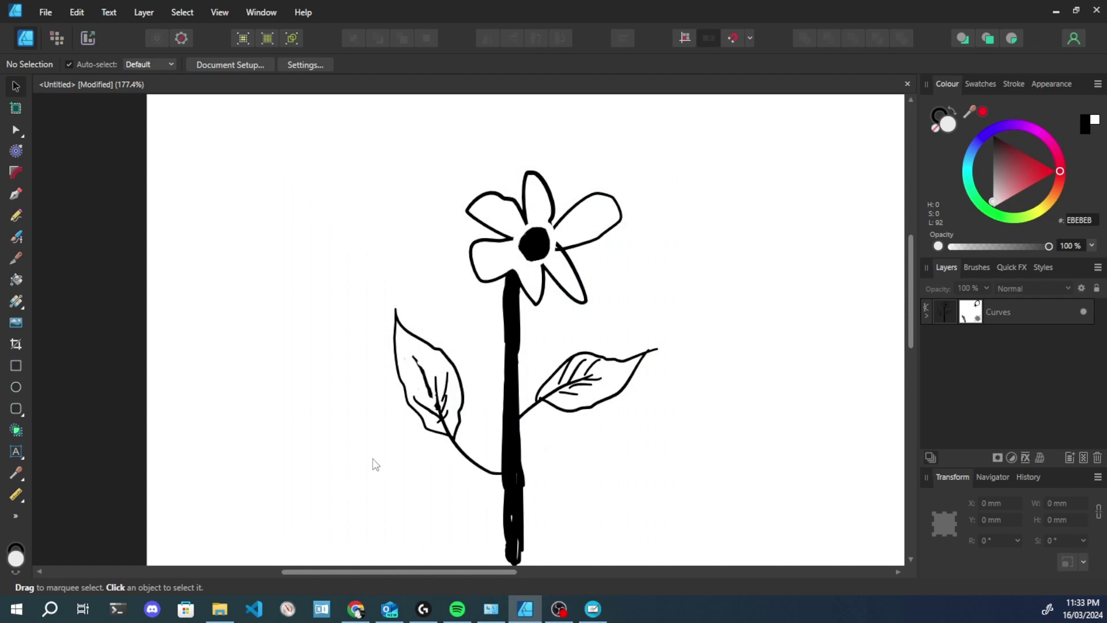
left_click(552, 257)
scroll(469, 316, "up", 1)
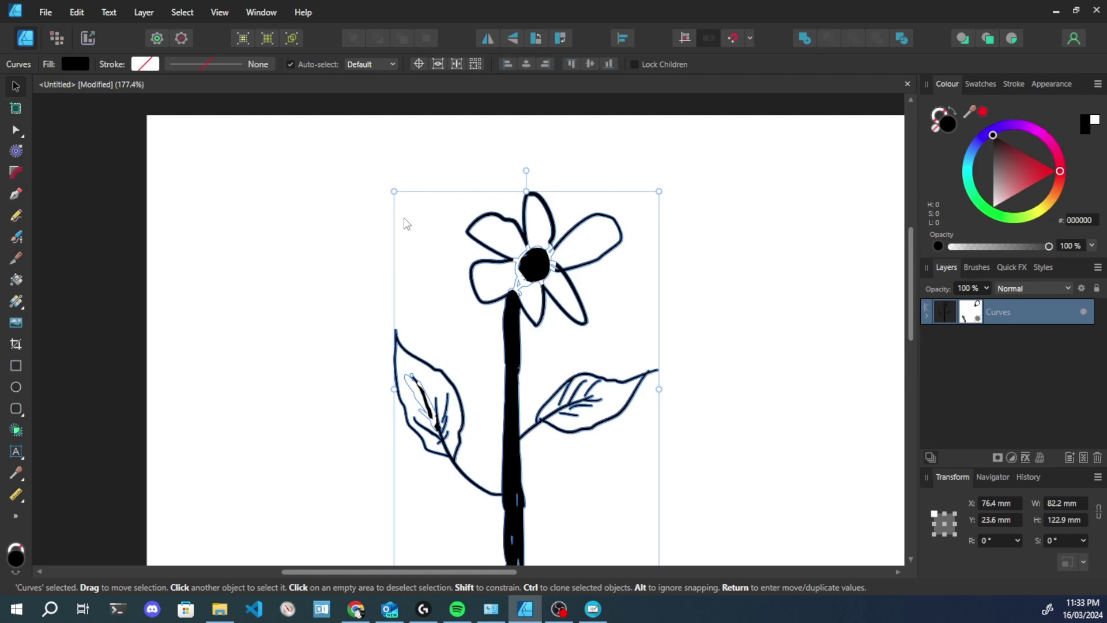
right_click(933, 315)
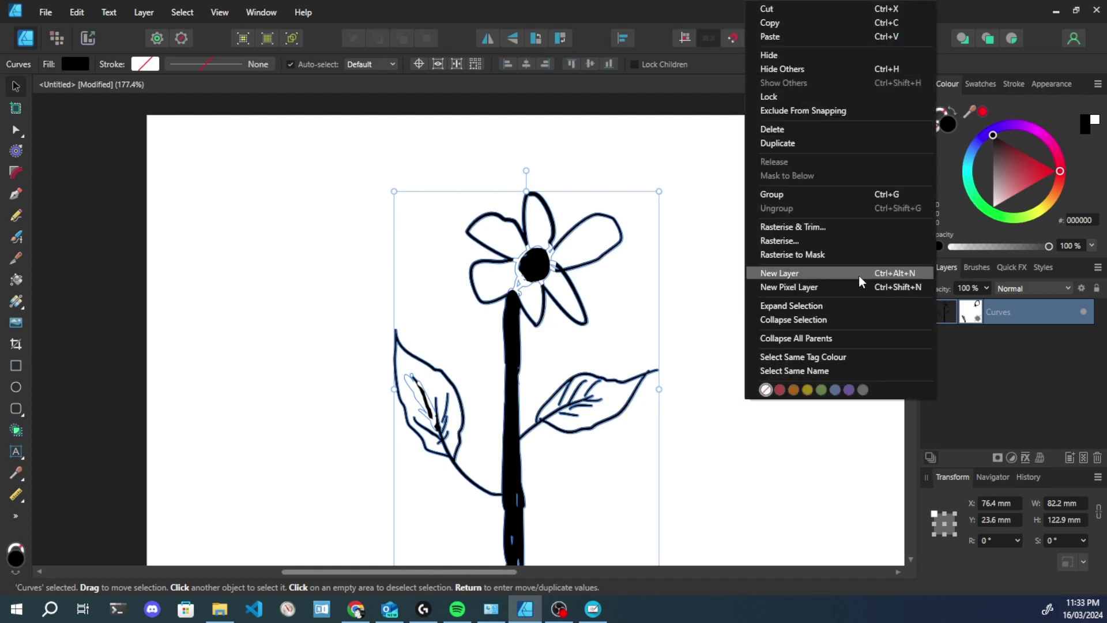
left_click(856, 306)
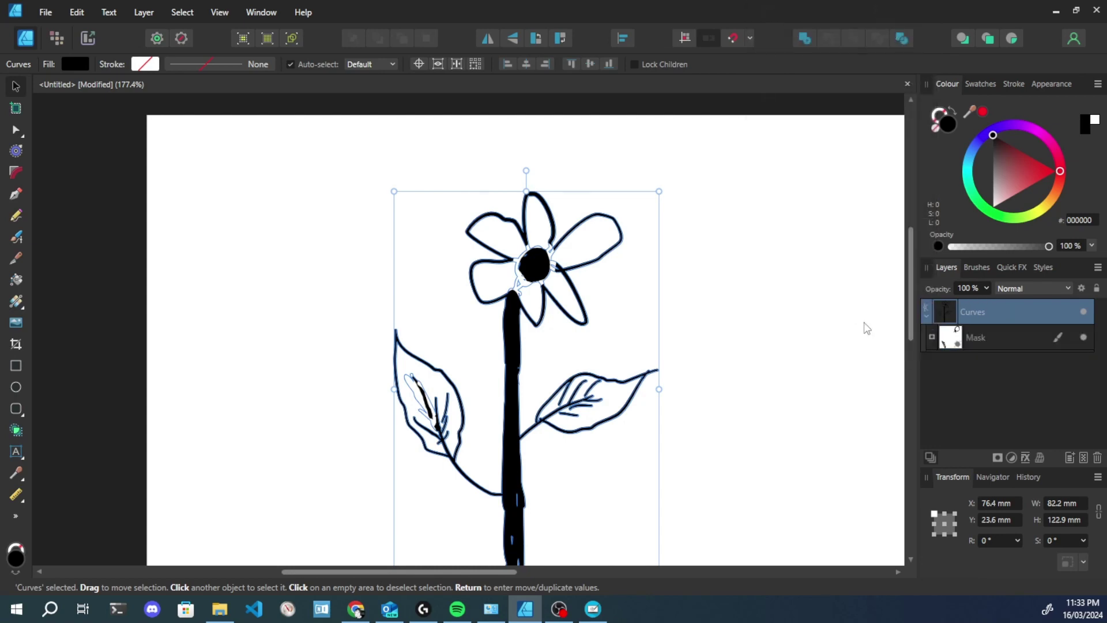
left_click(989, 341)
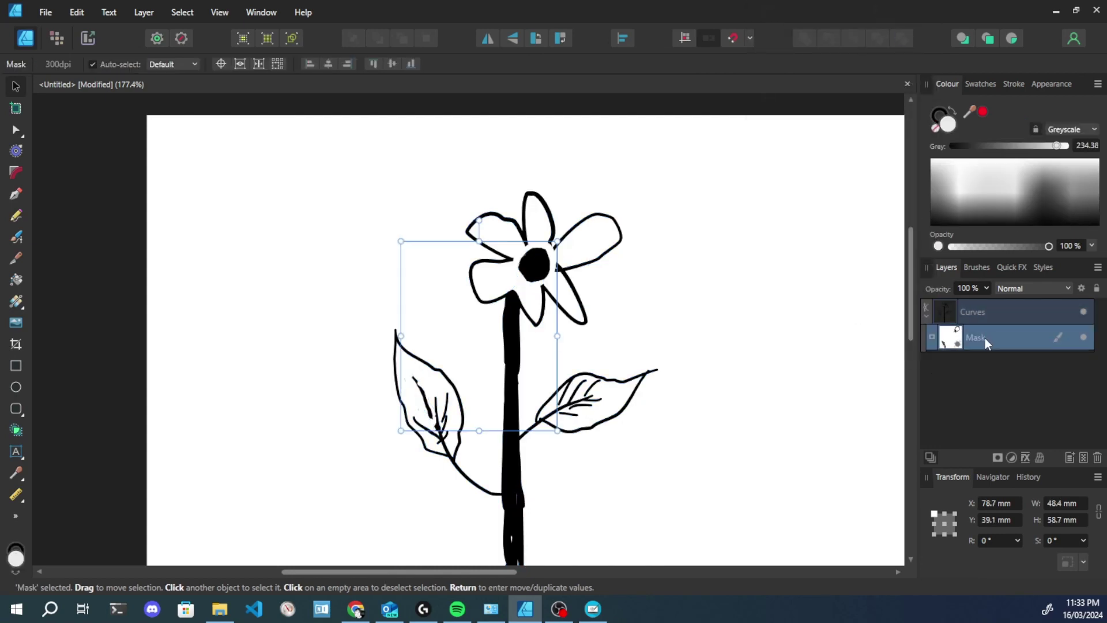
Shift the mask slightly to about X 78.4 mm, Y 38.7 mm and check the commands available for its layer.
mouse_move(514, 279)
left_mouse_down()
mouse_move(348, 262)
mouse_move(538, 280)
mouse_move(519, 281)
left_mouse_up()
left_click(695, 339)
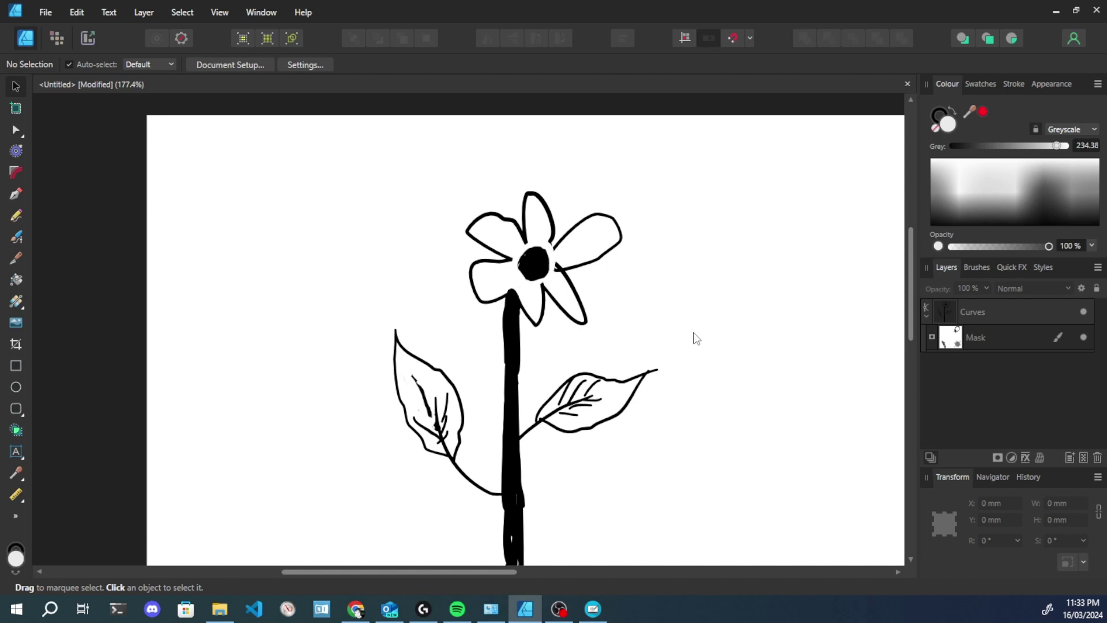
left_click(506, 273)
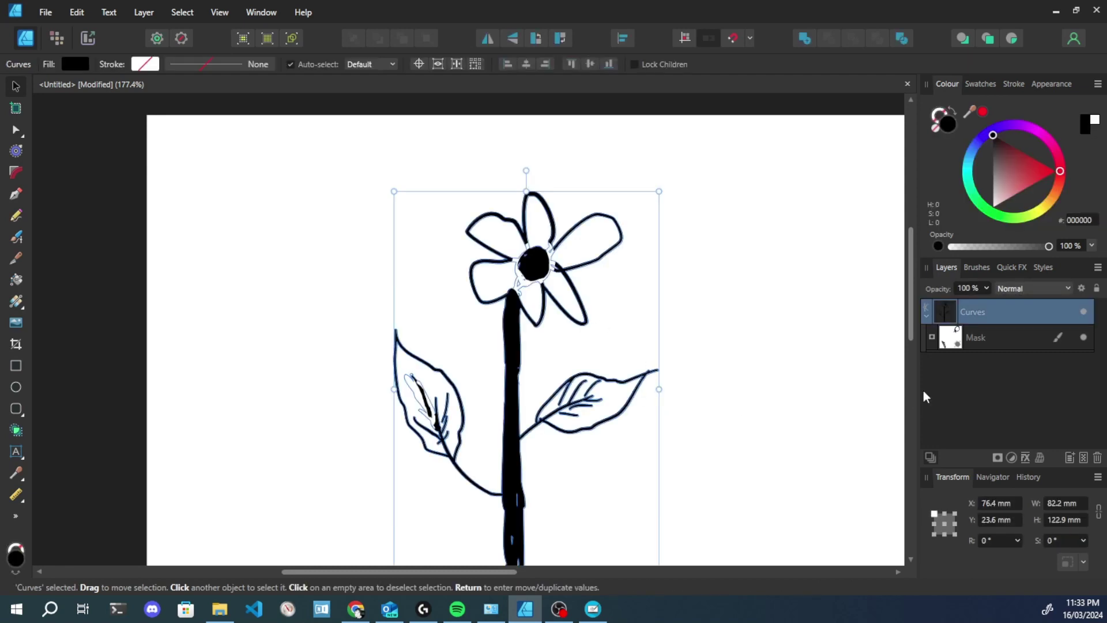
right_click(1017, 343)
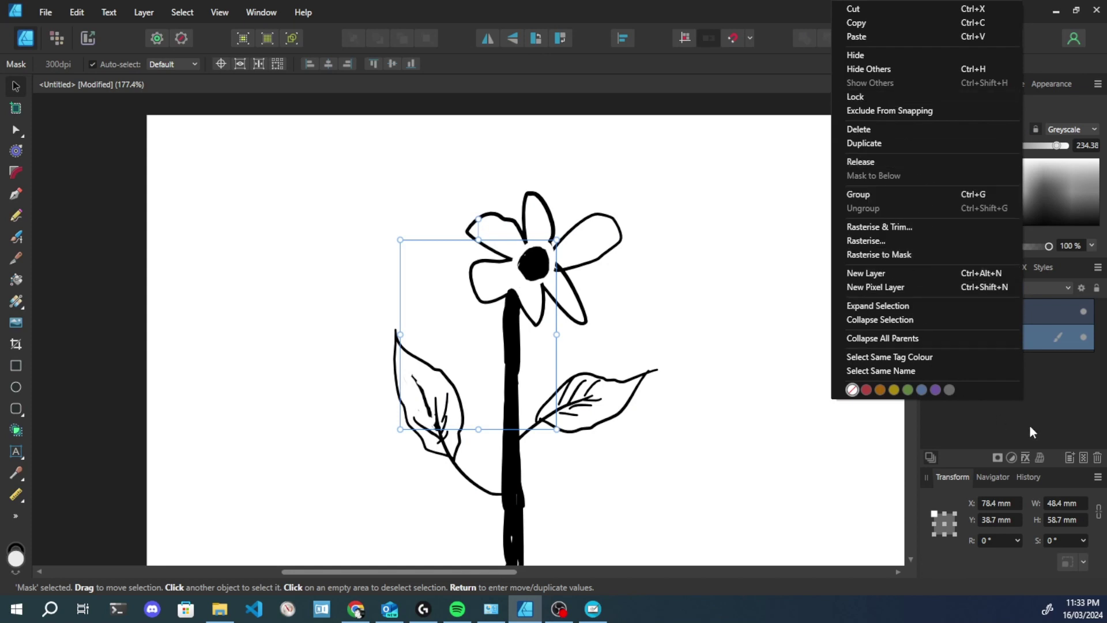
key("Escape")
left_click(741, 383)
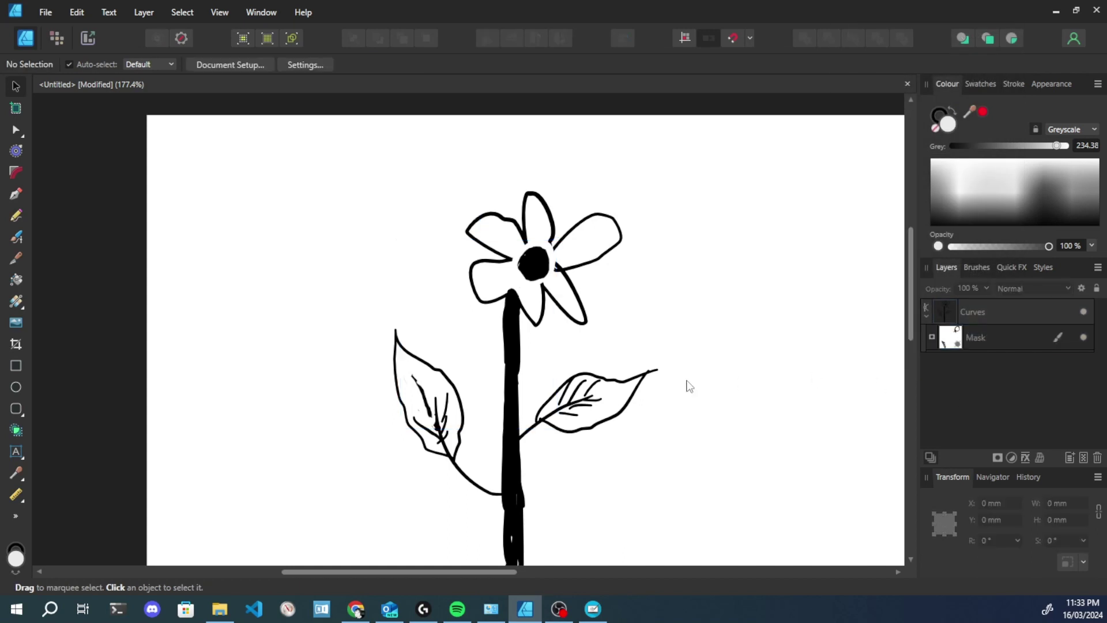
Switch to Serif DrawPlus X8 and paint a flower head with a filled centre and seven petals using the 1.5 pt round vector-area nib.
mouse_move(604, 617)
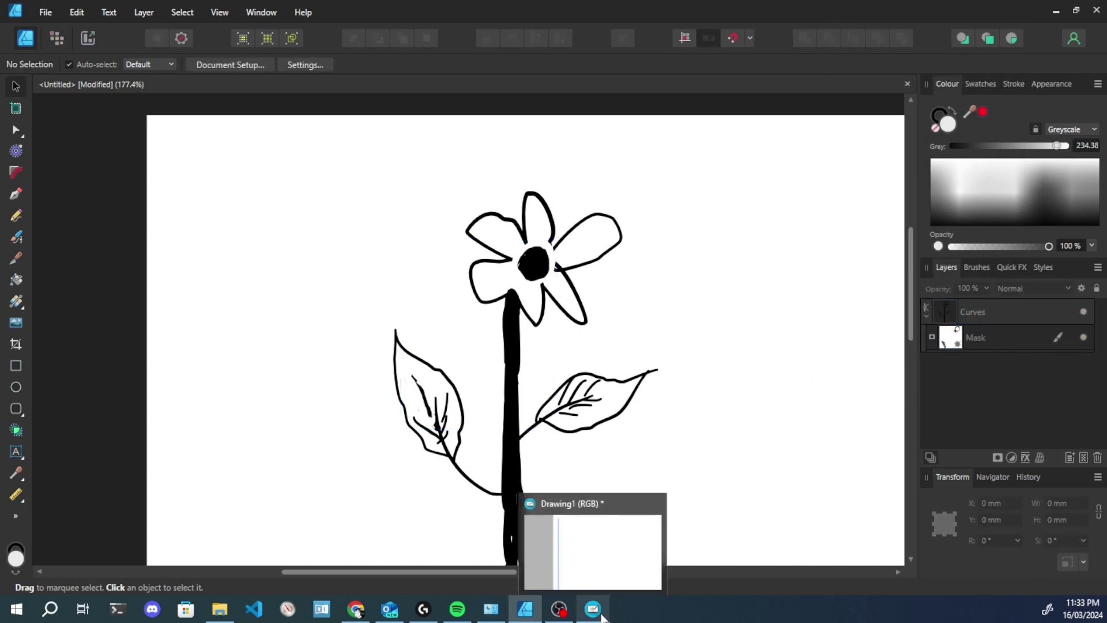
left_click(599, 616)
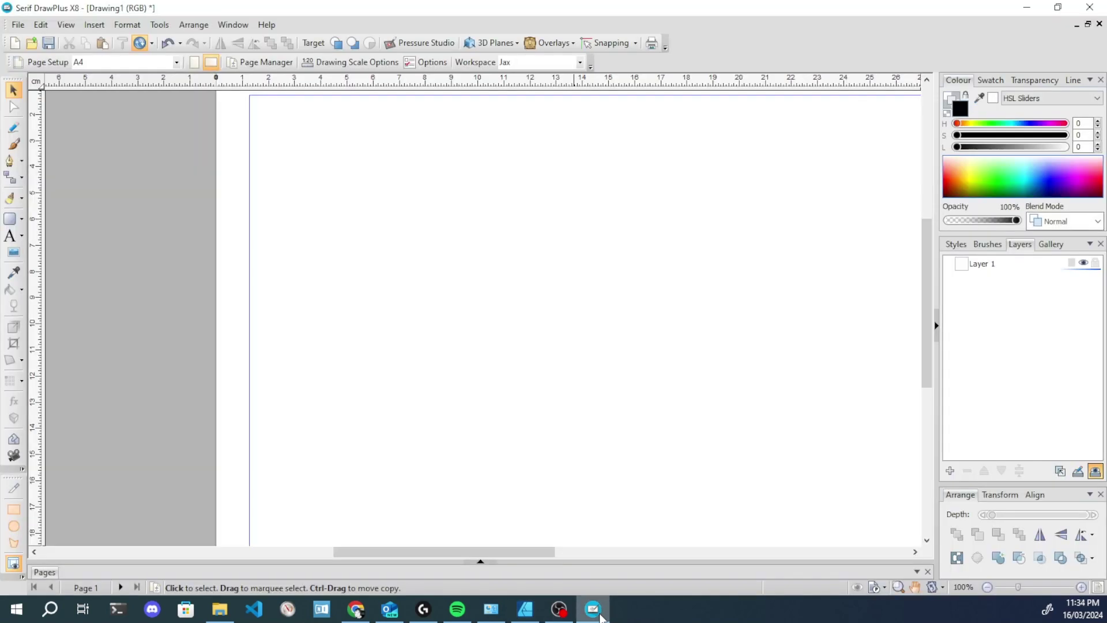
left_click(9, 198)
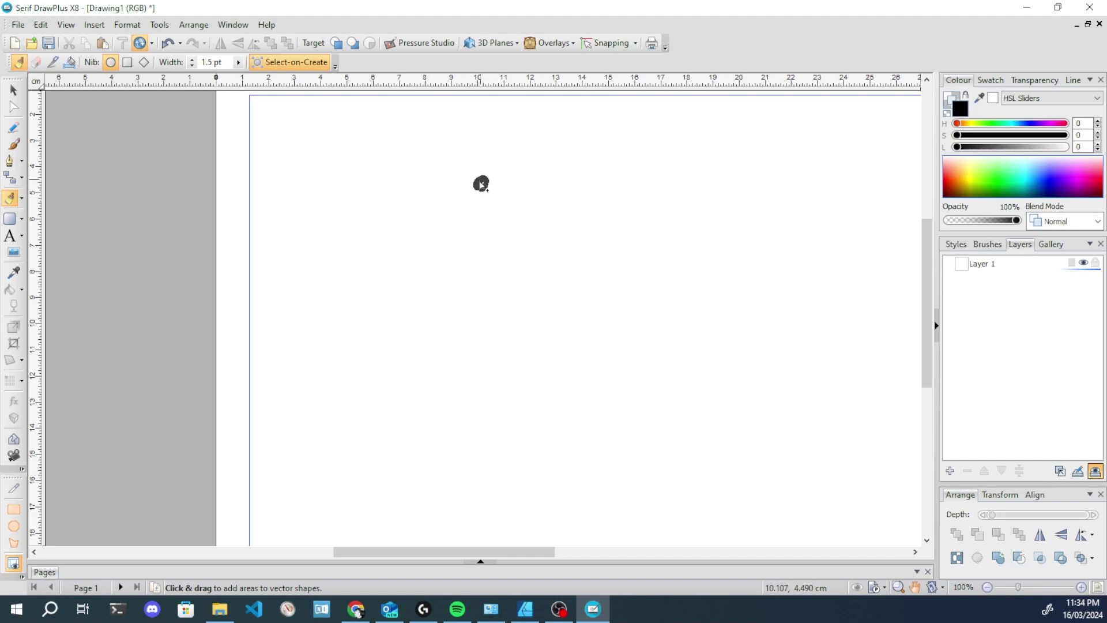
mouse_move(481, 180)
left_mouse_down()
mouse_move(495, 141)
mouse_move(491, 170)
mouse_move(532, 163)
mouse_move(505, 185)
mouse_move(522, 211)
mouse_move(486, 186)
mouse_move(476, 217)
mouse_move(454, 205)
mouse_move(477, 186)
mouse_move(452, 178)
mouse_move(477, 152)
mouse_move(482, 177)
left_mouse_up()
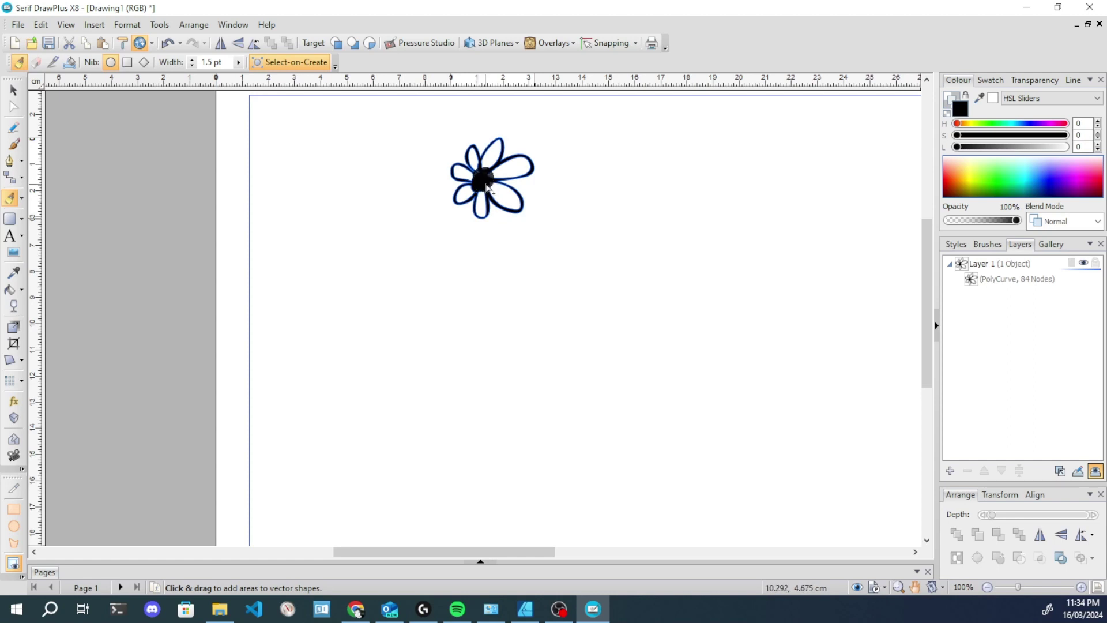
Paint a thick solid stem below the flower head and a stalked leaf on each side of it.
left_click_drag(476, 184, 474, 370)
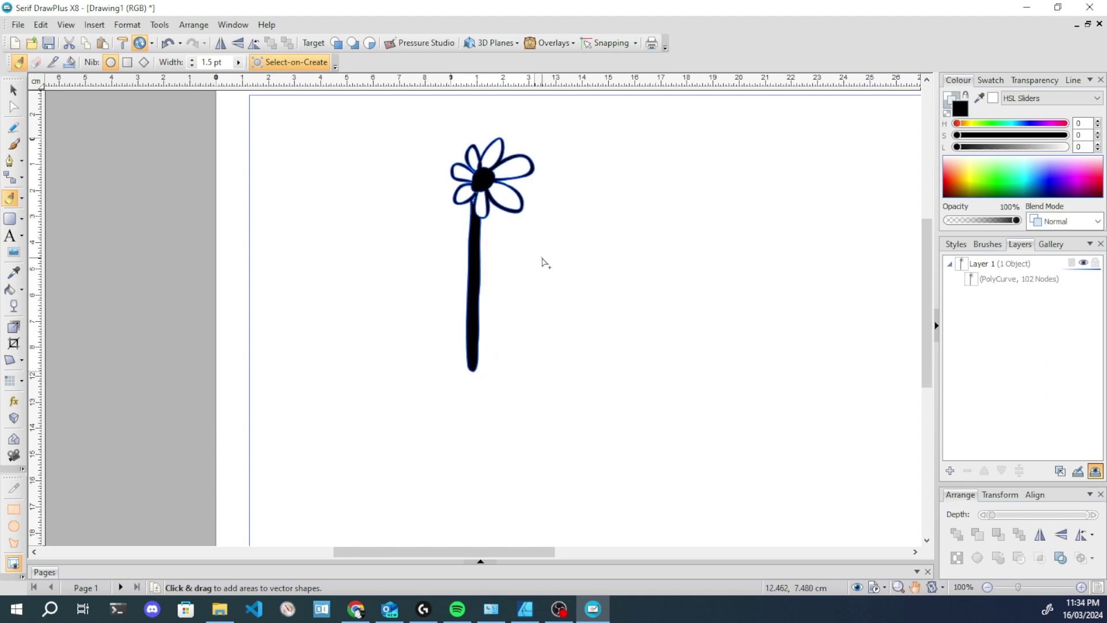
left_click_drag(482, 290, 546, 244)
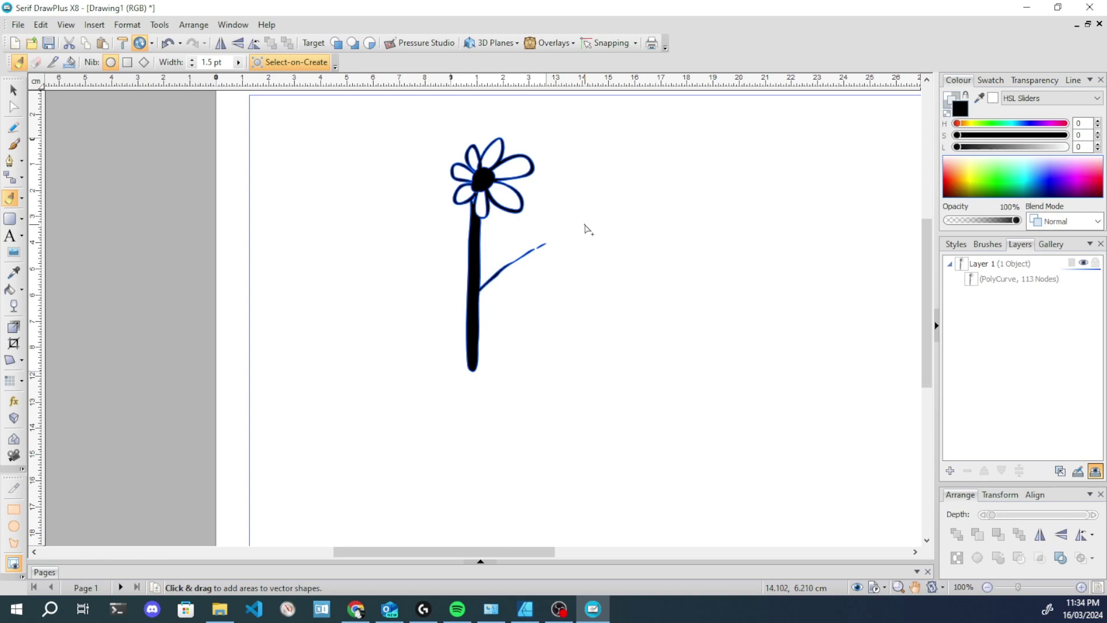
mouse_move(496, 272)
left_mouse_down()
mouse_move(520, 247)
mouse_move(577, 237)
left_mouse_up()
mouse_move(498, 270)
left_mouse_down()
mouse_move(524, 276)
mouse_move(575, 237)
left_mouse_up()
mouse_move(467, 327)
left_mouse_down()
mouse_move(437, 269)
mouse_move(450, 296)
mouse_move(447, 263)
mouse_move(415, 236)
mouse_move(451, 311)
left_mouse_up()
Paint small veins inside both the right and the left leaf.
mouse_move(510, 263)
left_mouse_down()
mouse_move(540, 235)
mouse_move(512, 266)
mouse_move(532, 267)
mouse_move(522, 257)
mouse_move(553, 246)
mouse_move(529, 258)
mouse_move(540, 259)
mouse_move(522, 238)
left_mouse_up()
left_click_drag(429, 272, 444, 300)
left_click_drag(443, 301, 444, 302)
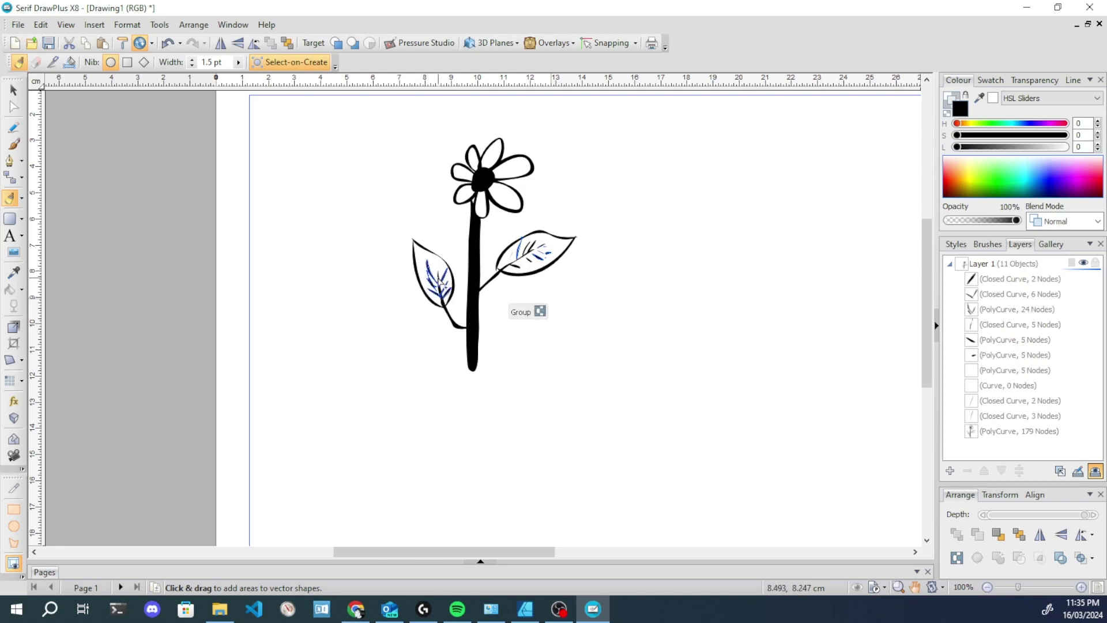
left_click(434, 258)
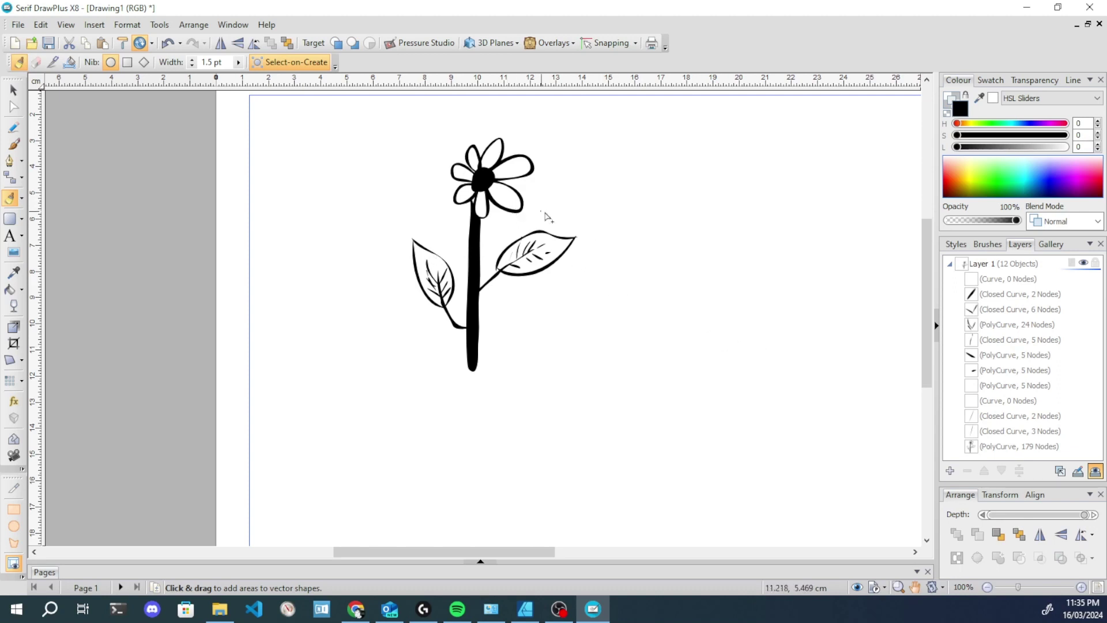
Select all the painted flower shapes and examine their nodes along the petals, stem and leaves with the Node tool.
left_click(14, 89)
mouse_move(368, 133)
left_mouse_down()
mouse_move(564, 358)
mouse_move(658, 427)
left_mouse_up()
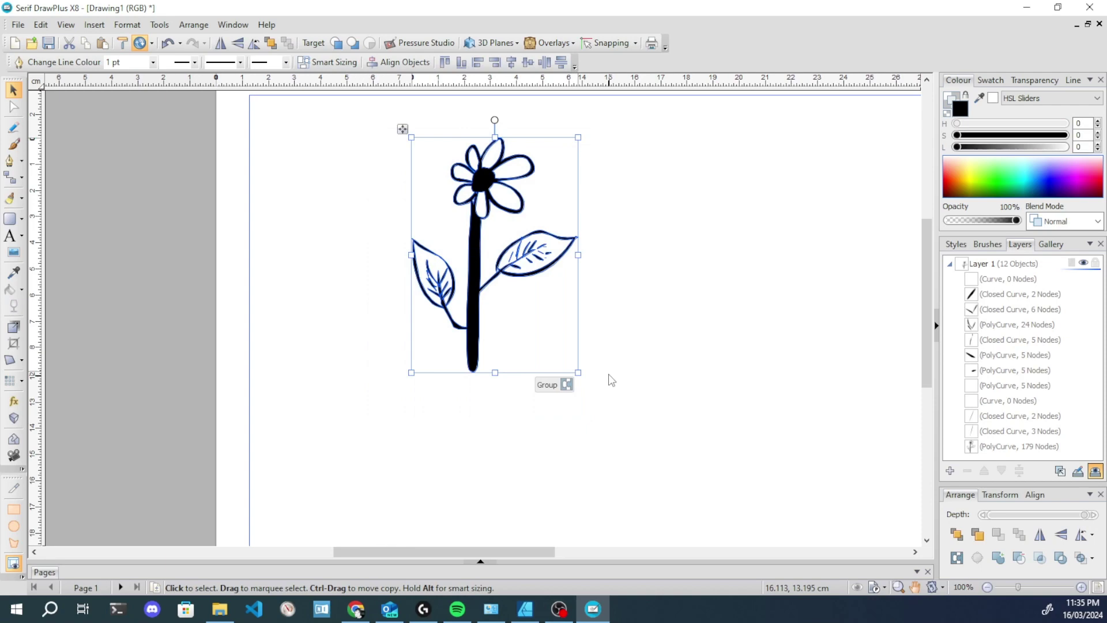
left_click(13, 107)
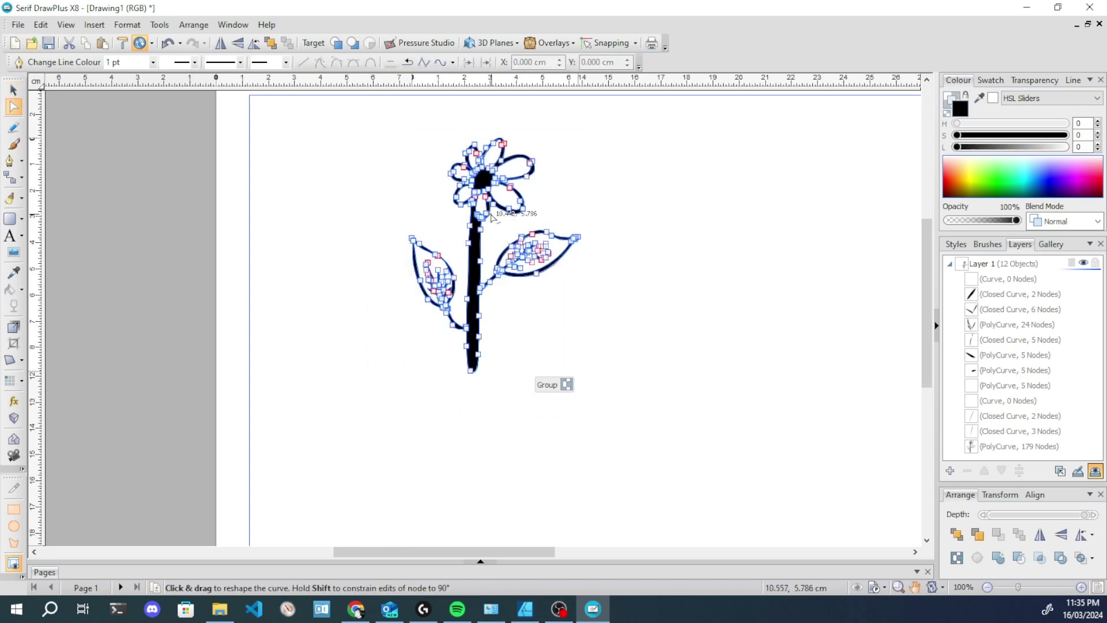
scroll(493, 217, "up", 4)
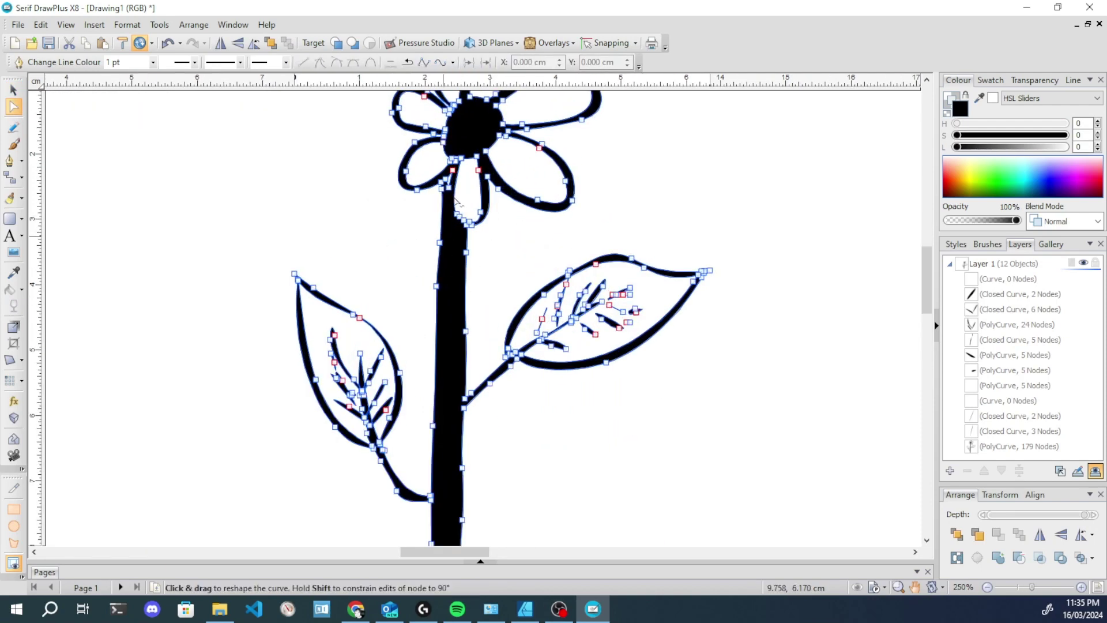
scroll(448, 224, "up", 1)
scroll(517, 285, "down", 1)
scroll(516, 283, "up", 2)
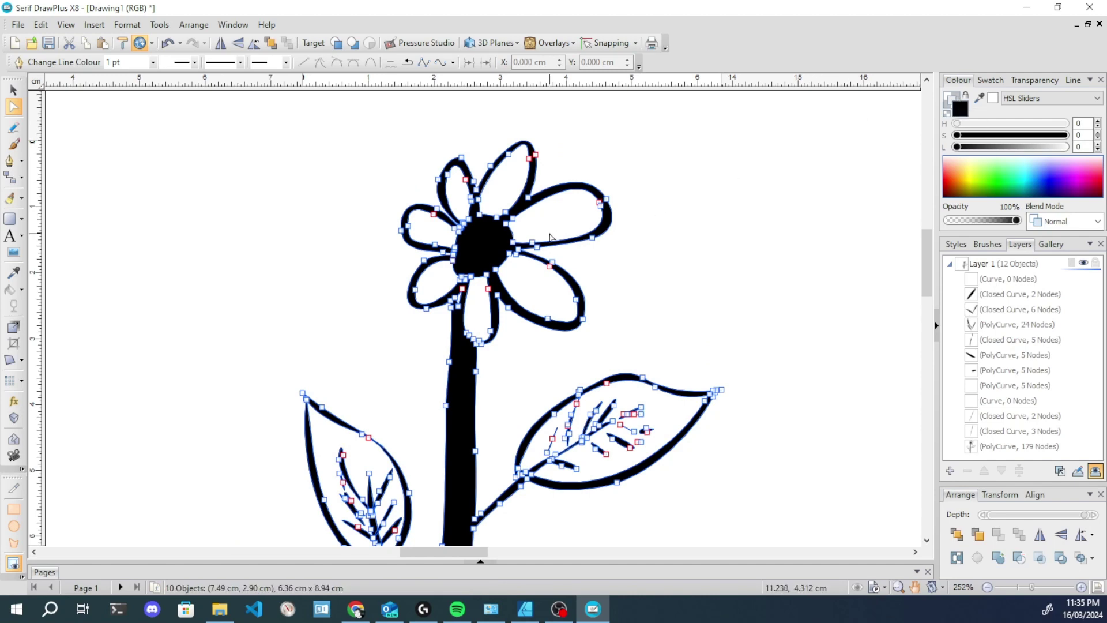
scroll(535, 276, "down", 2)
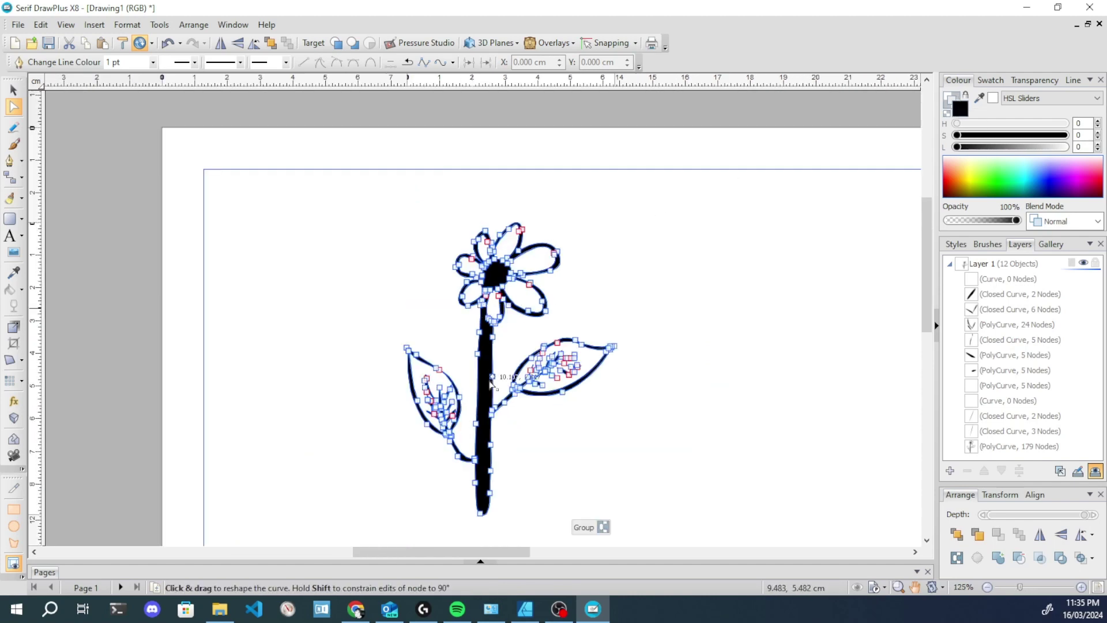
scroll(486, 396, "up", 2)
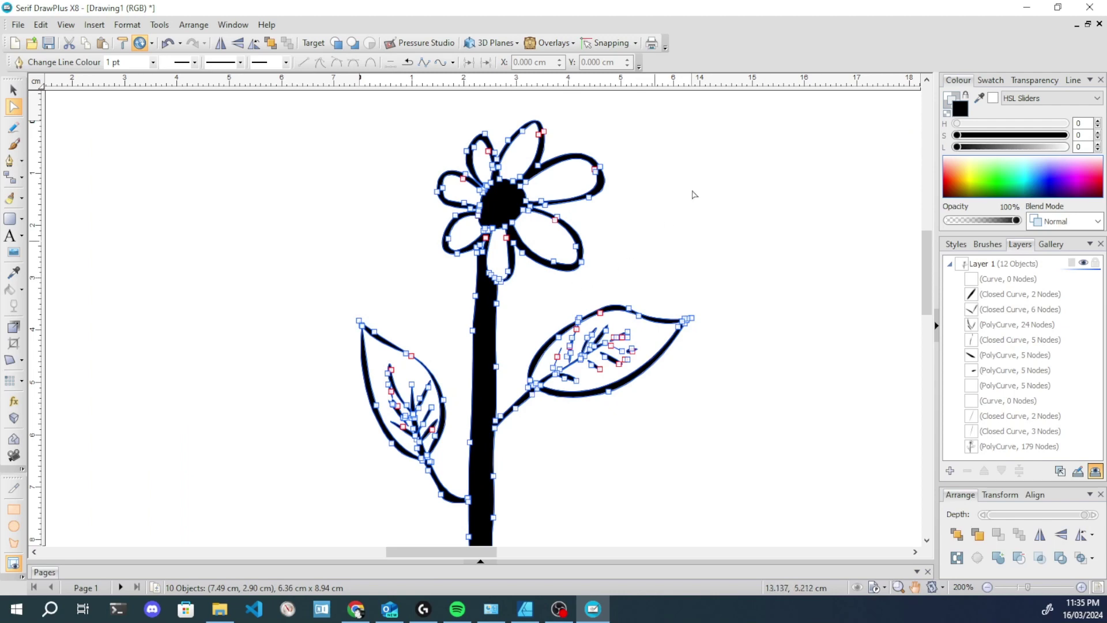
Merge the selected flower shapes into one vector outline and deselect it.
left_click(186, 26)
mouse_move(262, 214)
left_click(341, 215)
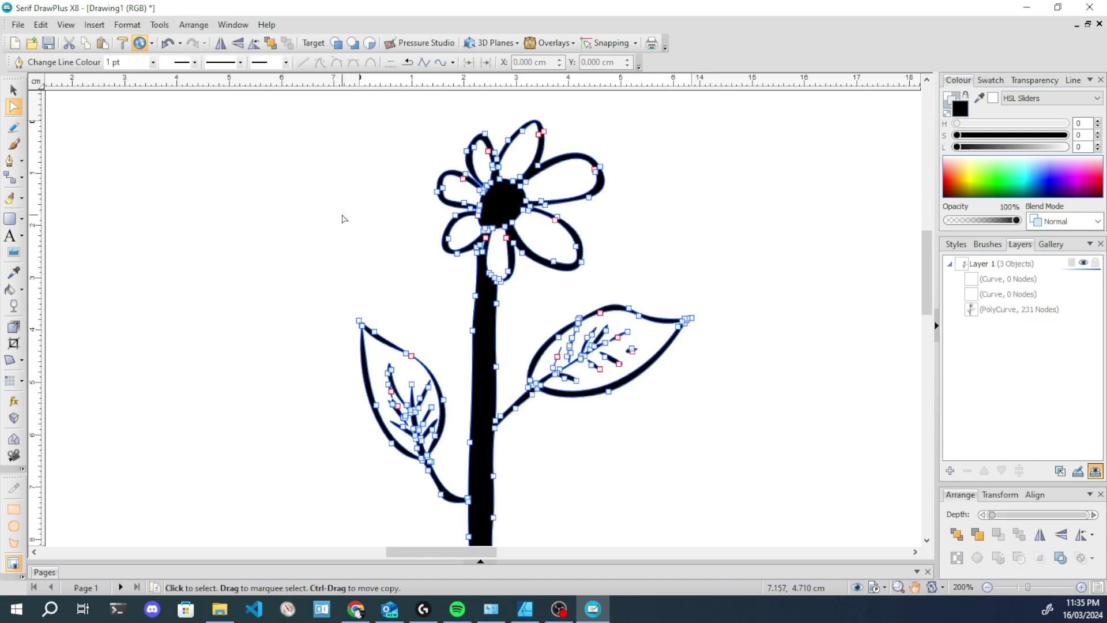
left_click(274, 240)
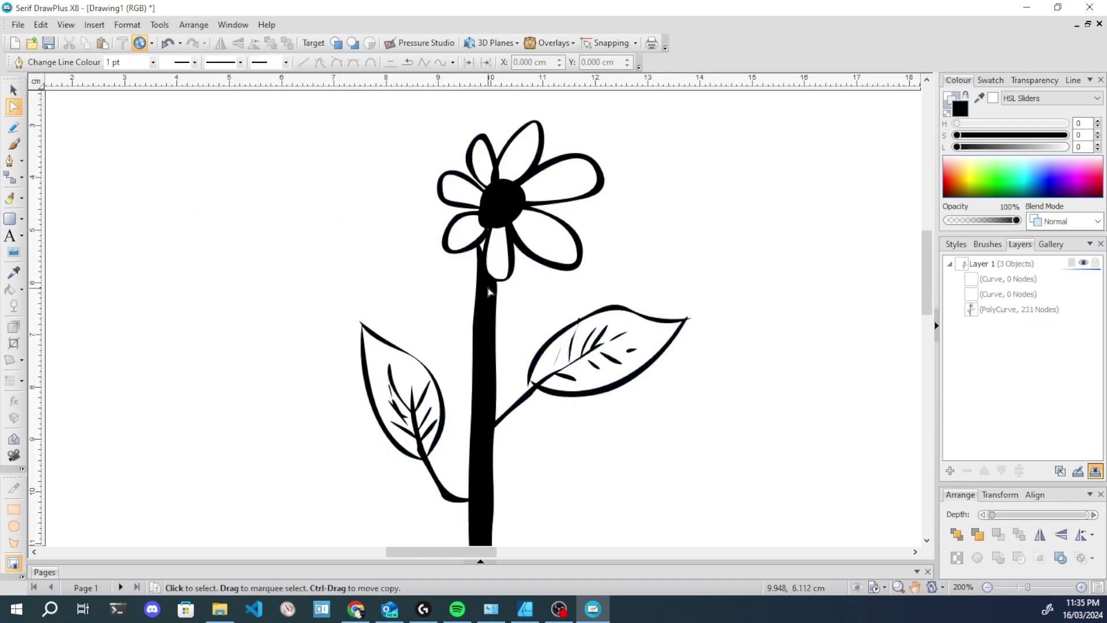
Select the merged flower and erase the stem's upper end with a 1 pt Erase tool, leaving a gap below the lowest petal.
left_click(13, 90)
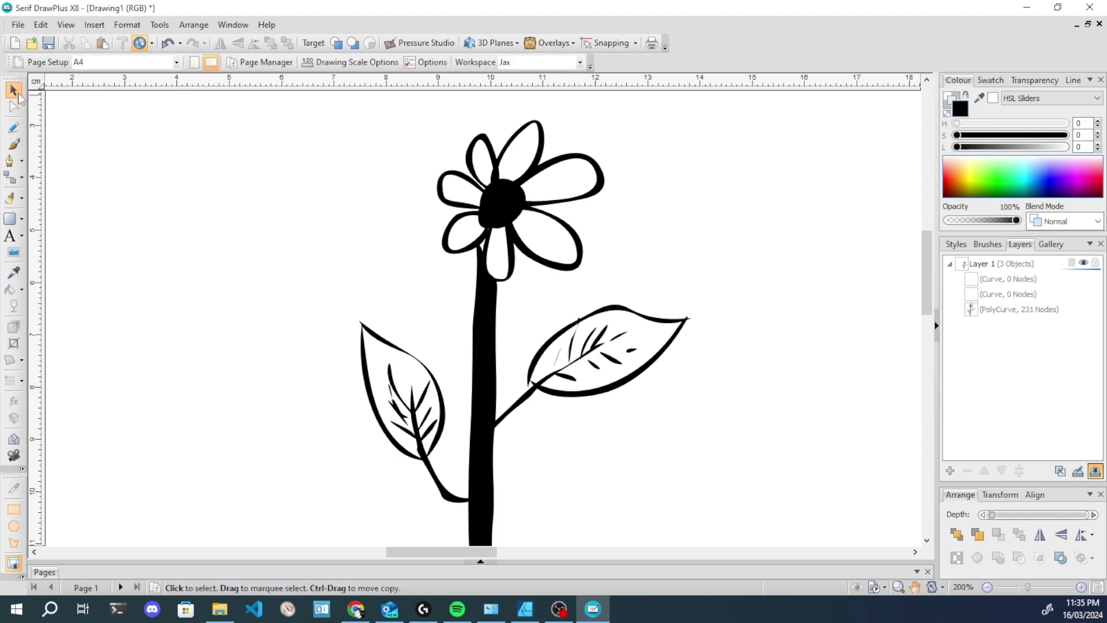
left_click(486, 324)
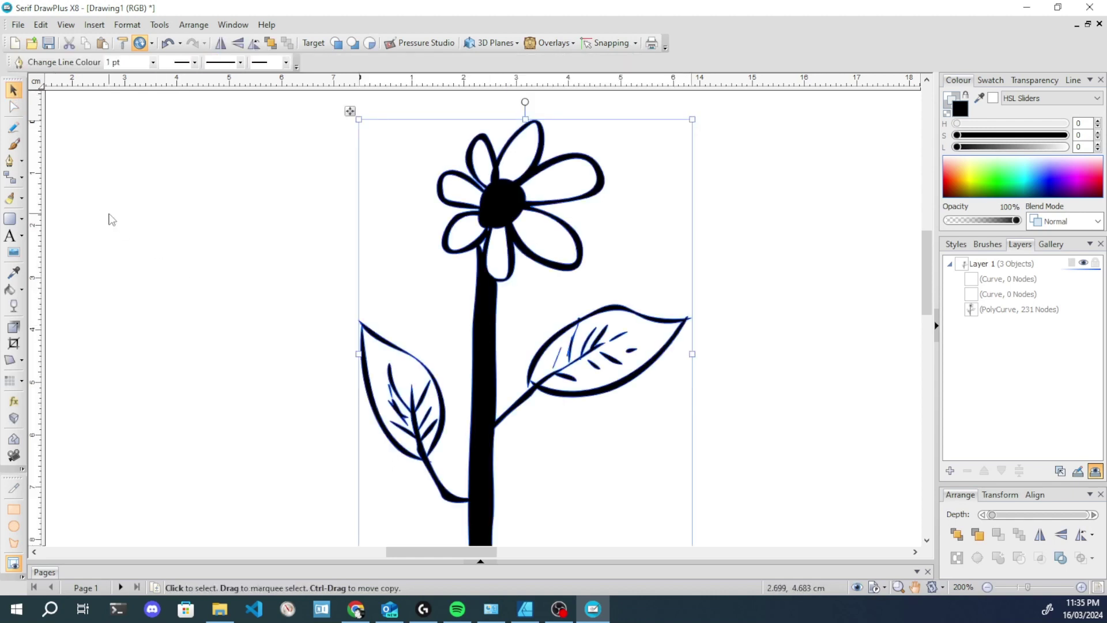
left_click(18, 199)
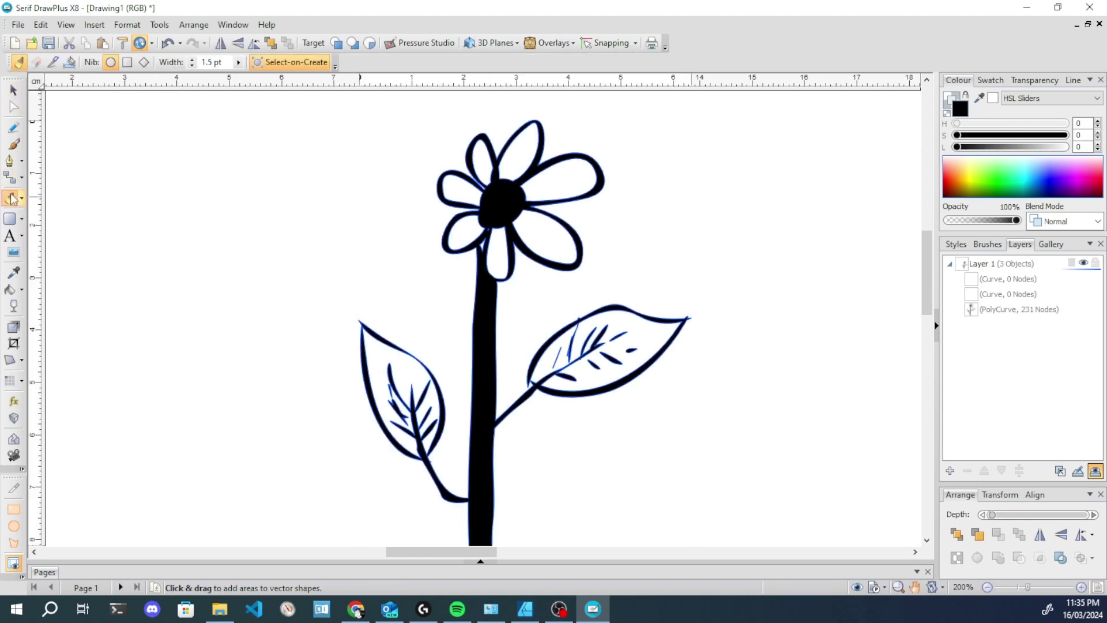
left_click(38, 62)
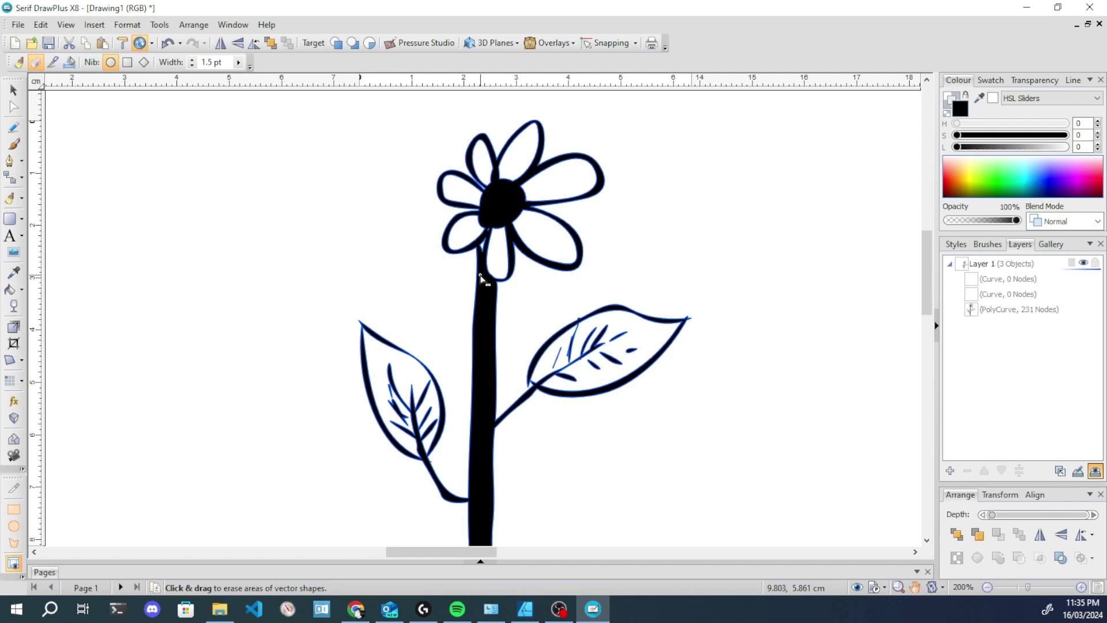
scroll(511, 209, "up", 3)
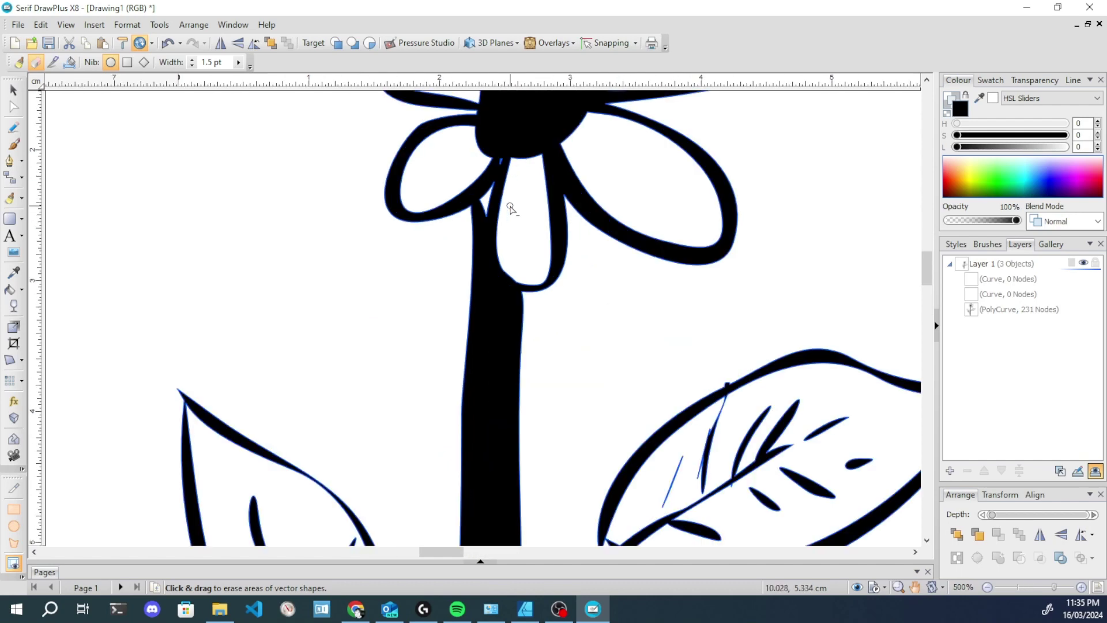
left_click(214, 62)
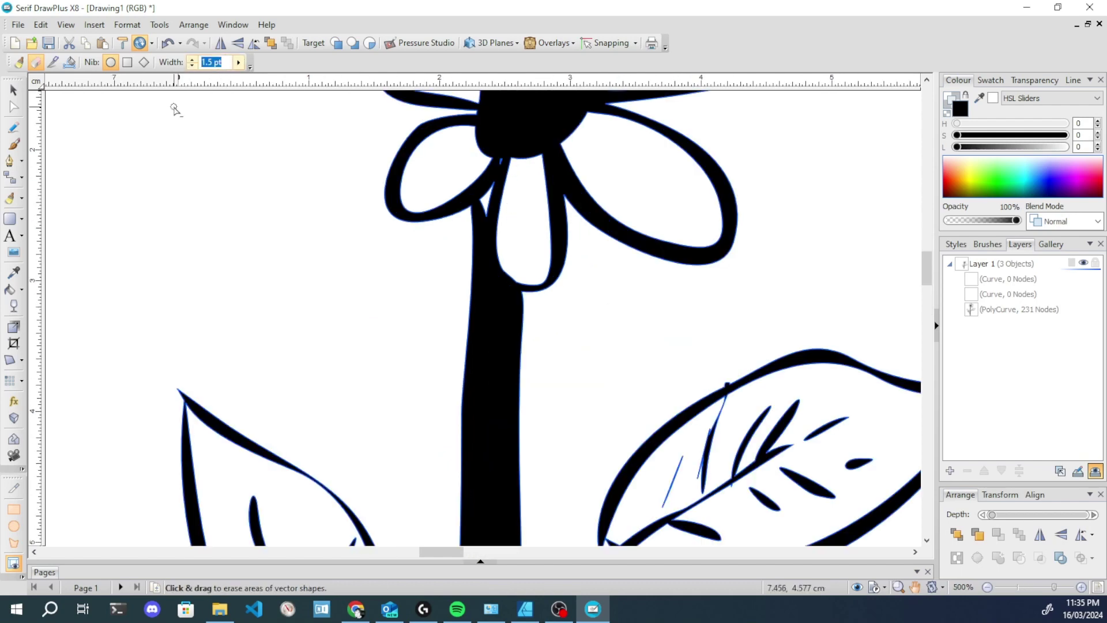
type("1")
key("Return")
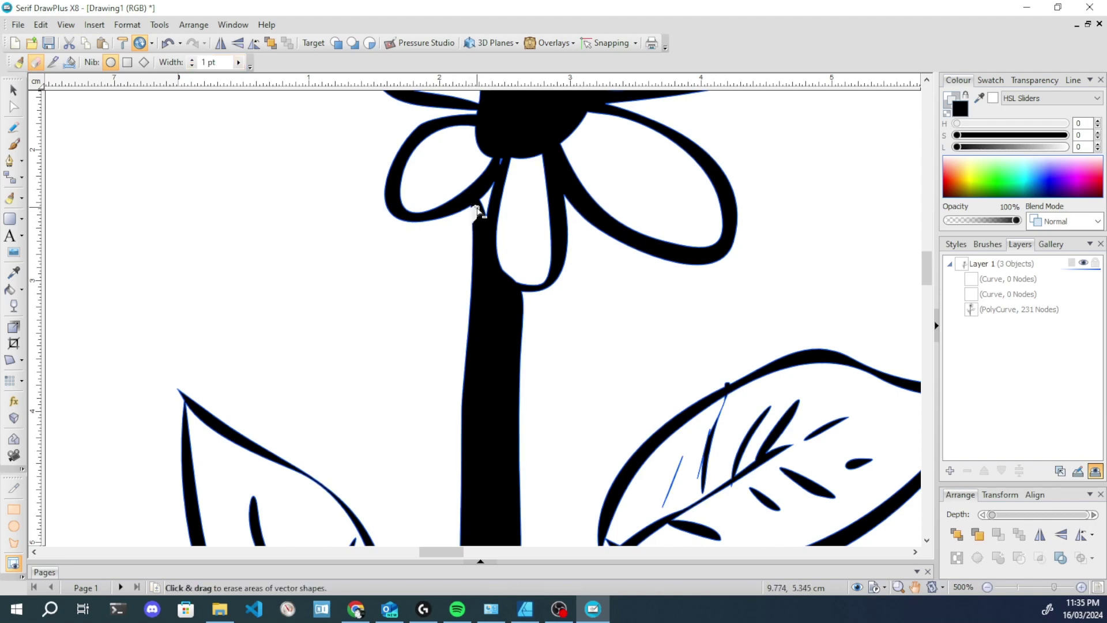
mouse_move(481, 203)
left_mouse_down()
mouse_move(466, 216)
mouse_move(487, 228)
mouse_move(494, 271)
mouse_move(476, 235)
mouse_move(488, 257)
mouse_move(475, 257)
left_mouse_up()
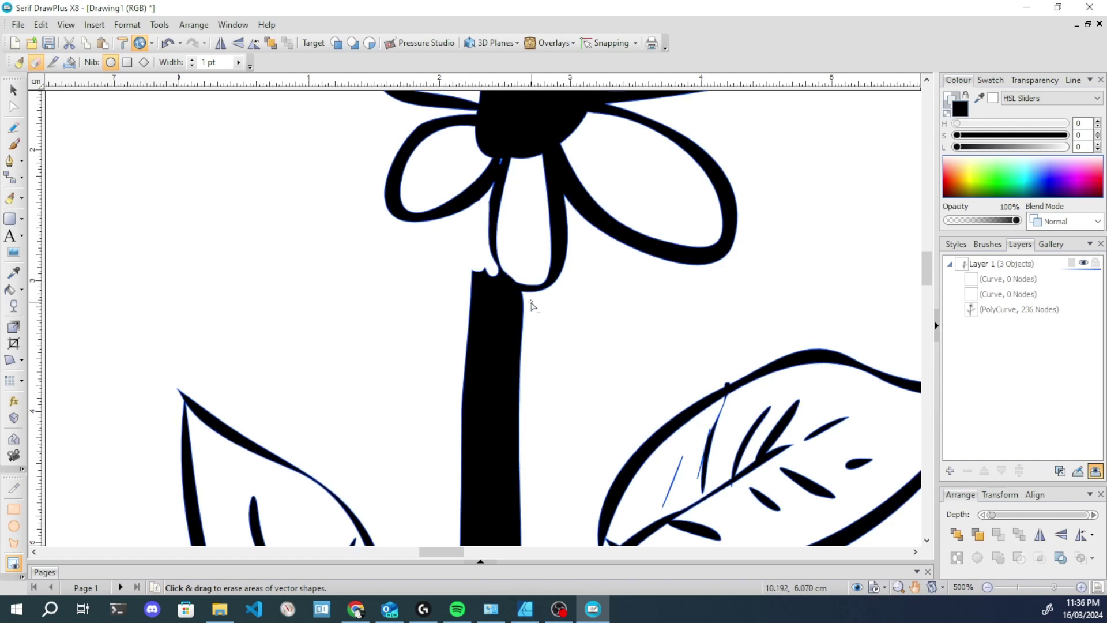
left_click_drag(518, 298, 482, 268)
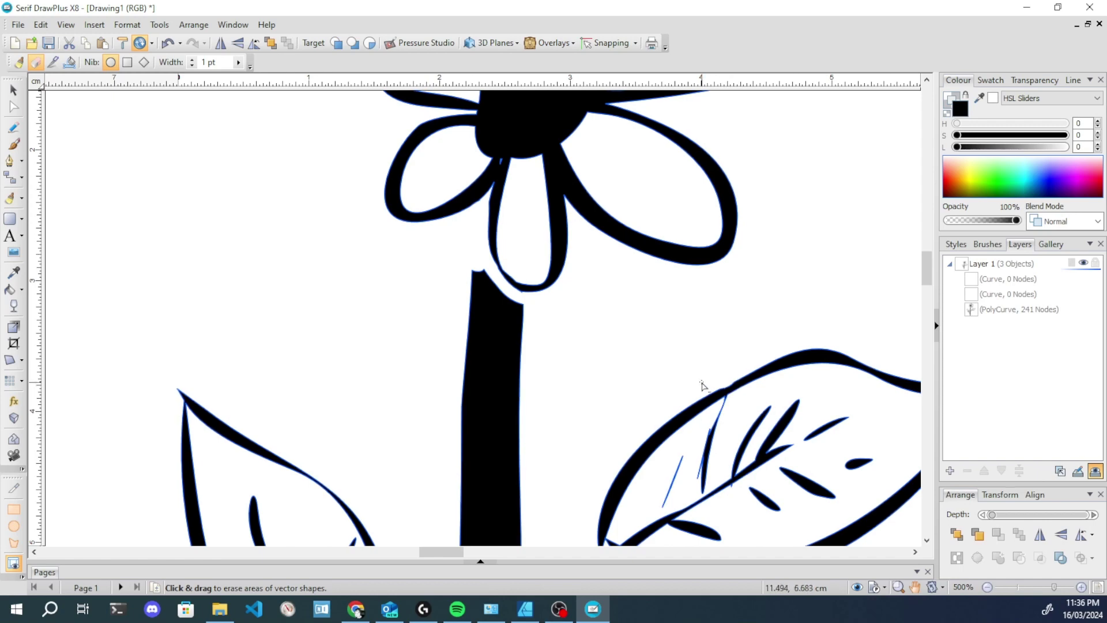
Add a node at each end of the lowest petal's uneven outer edge and delete the nodes between them.
left_click(14, 107)
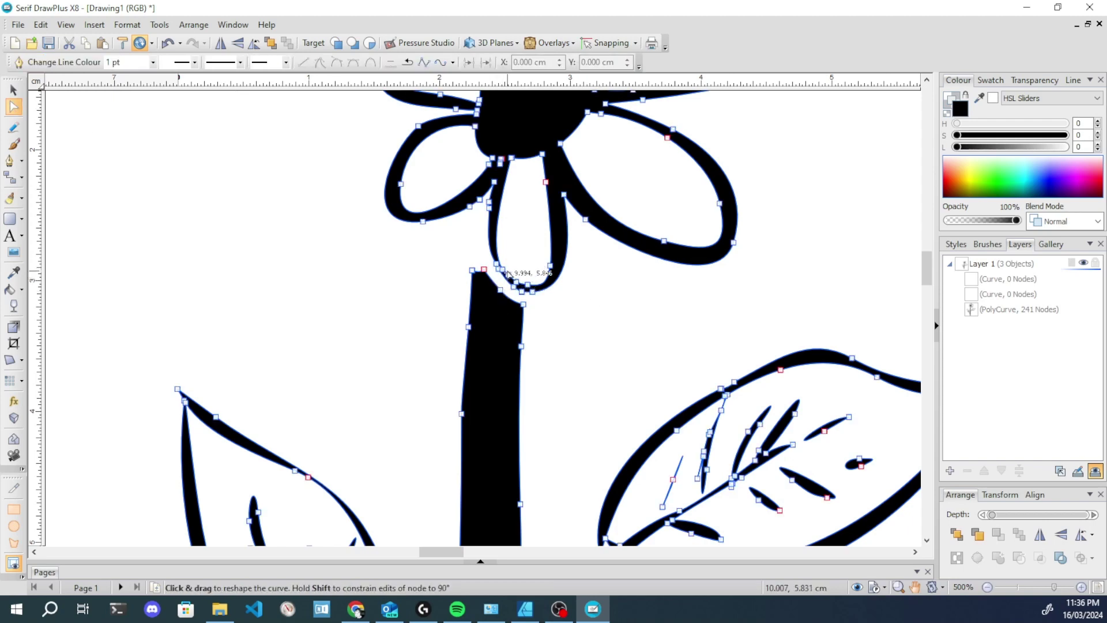
scroll(510, 272, "up", 3)
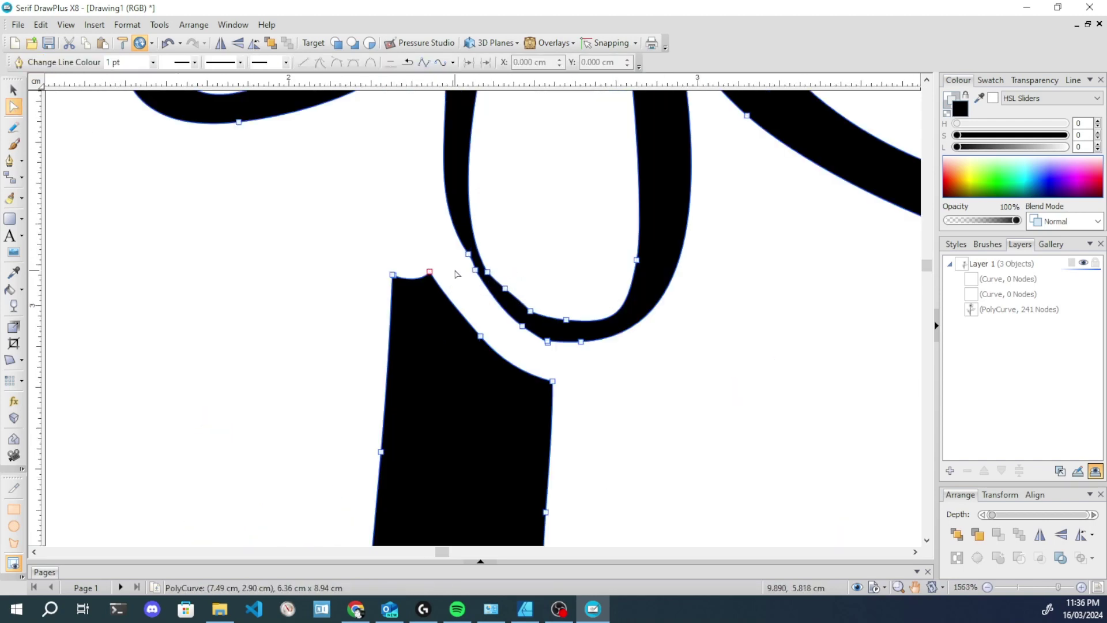
double_click(445, 181)
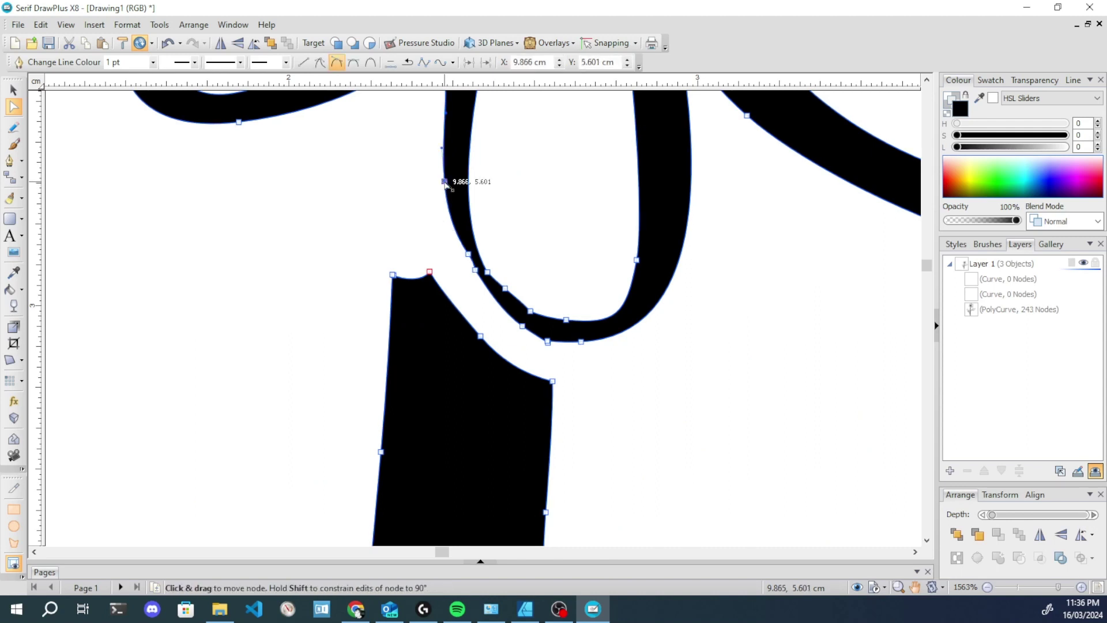
double_click(565, 342)
left_click(551, 348)
left_click_drag(551, 349, 462, 246)
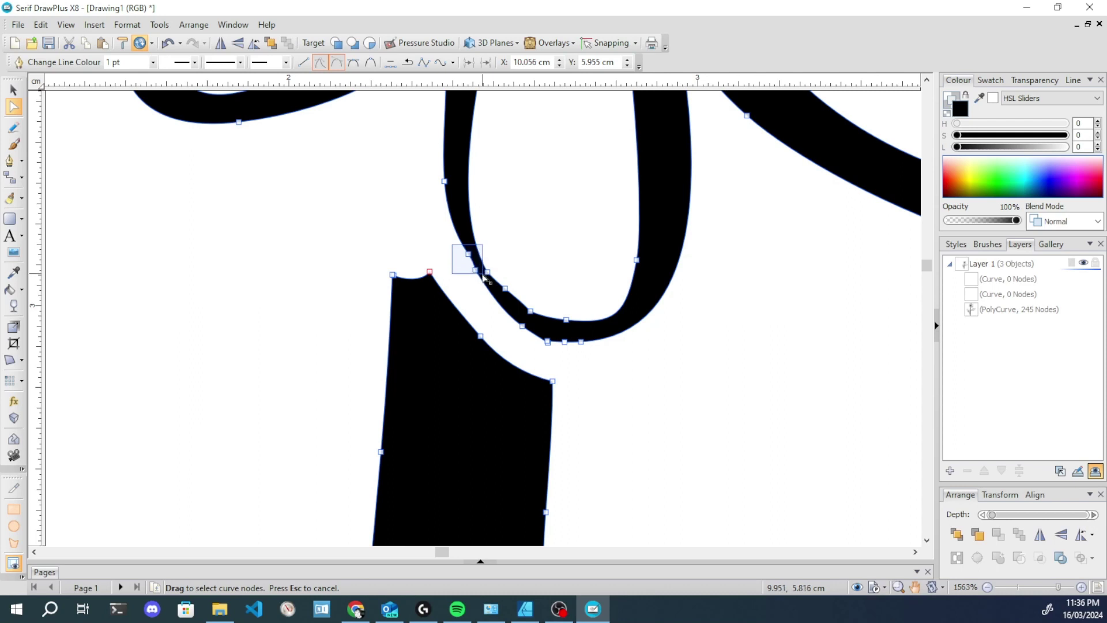
key("Delete")
left_click_drag(487, 272, 485, 283)
left_click(525, 231)
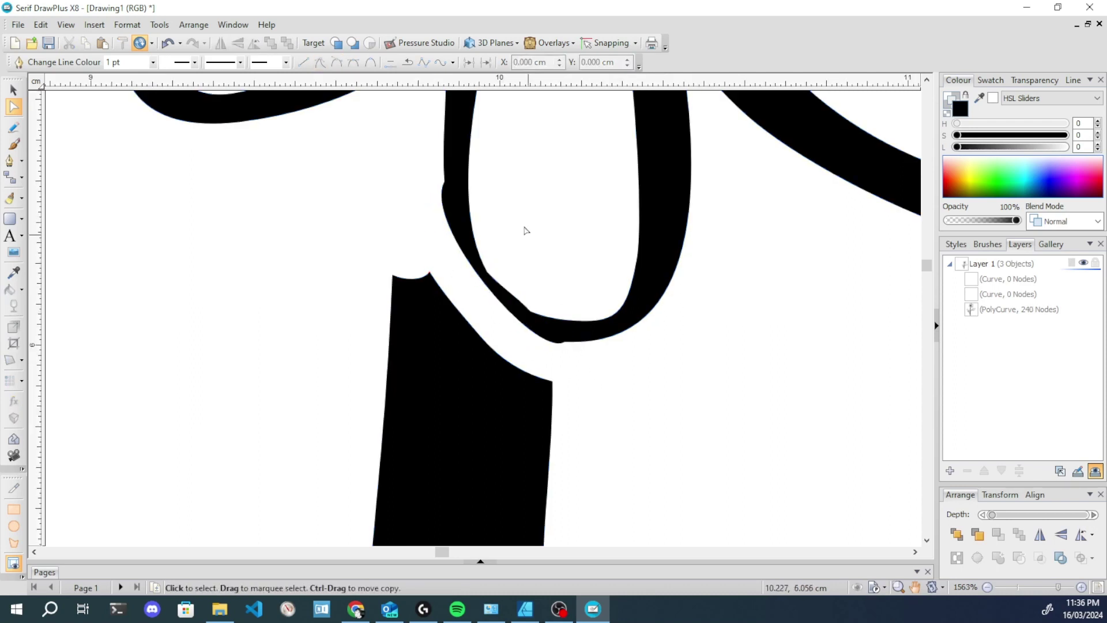
Make the upper added node on the lowest petal symmetric and reshape the edge below it into a rounded curve.
left_click(448, 206)
left_click(444, 181)
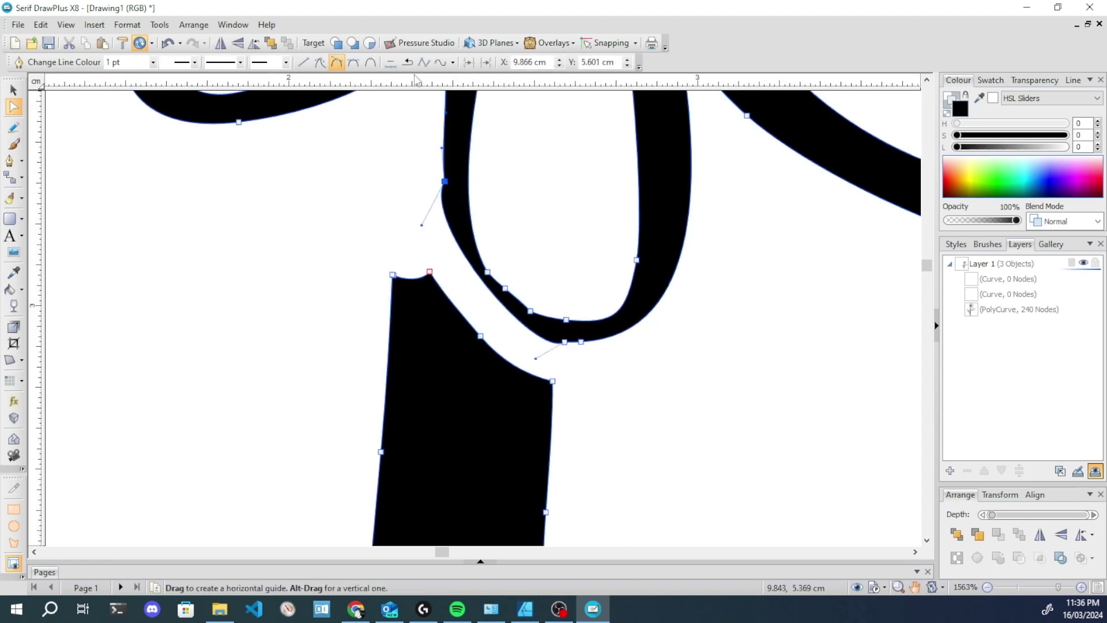
left_click(353, 62)
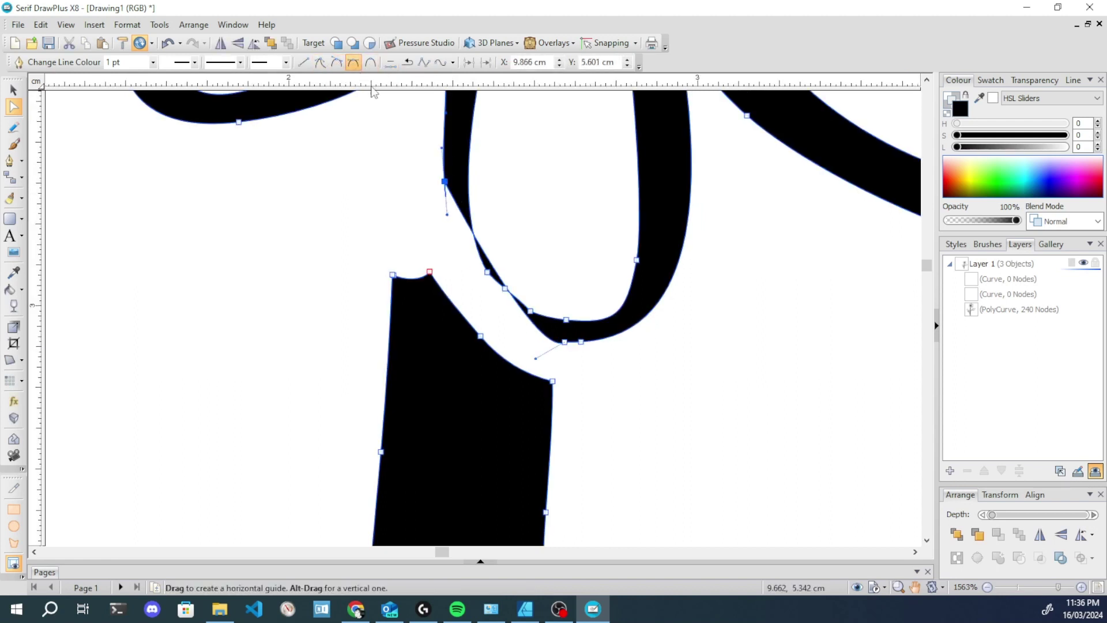
left_click_drag(447, 203, 461, 226)
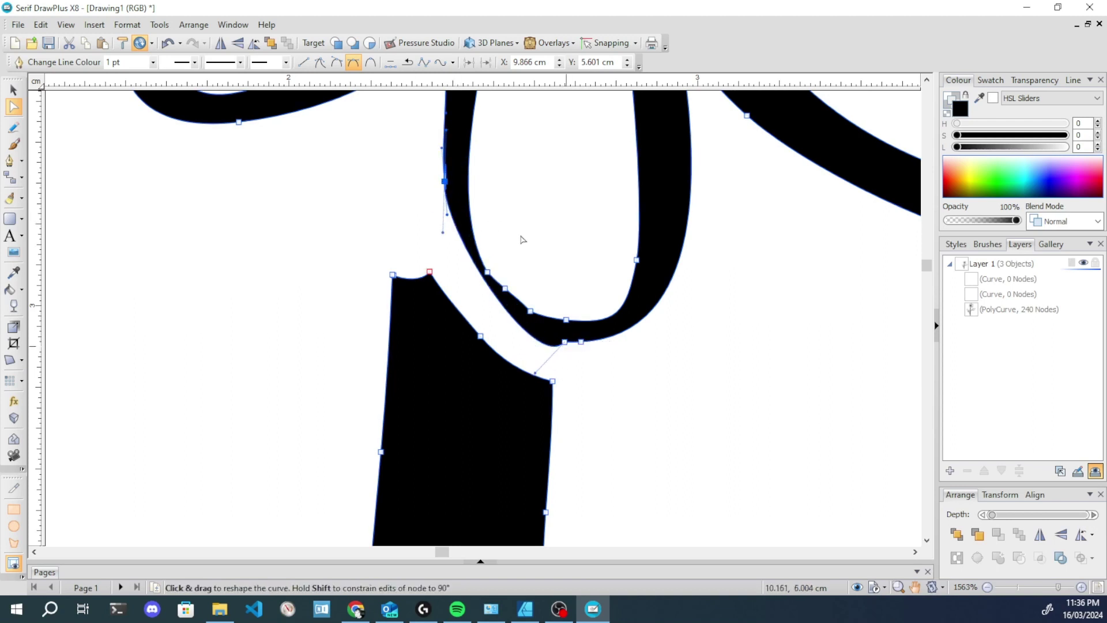
left_click_drag(536, 374, 526, 331)
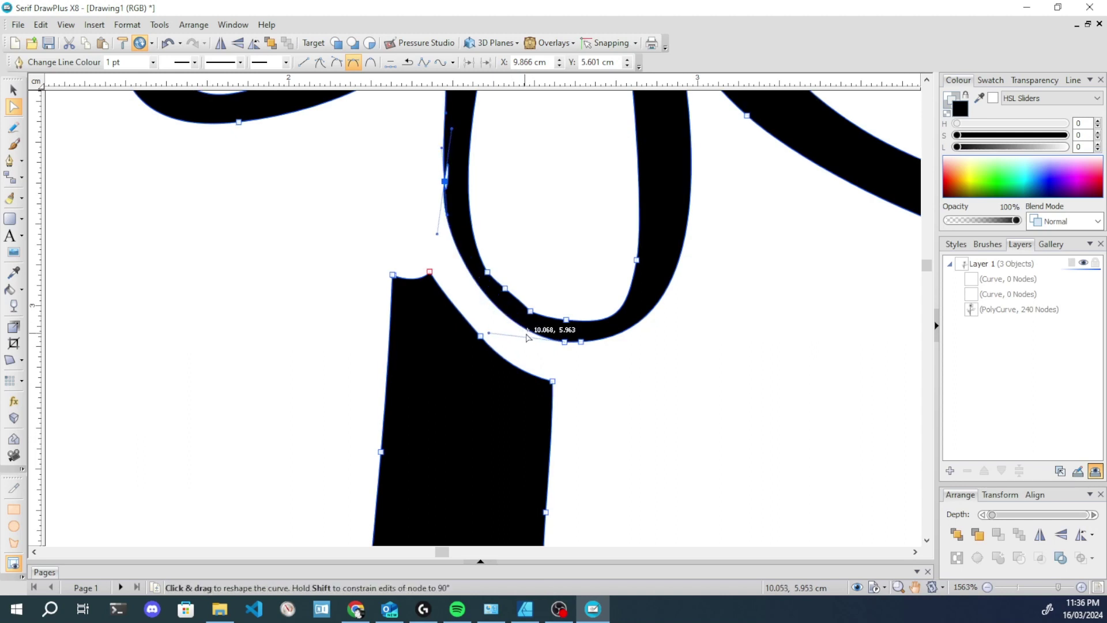
left_click(613, 368)
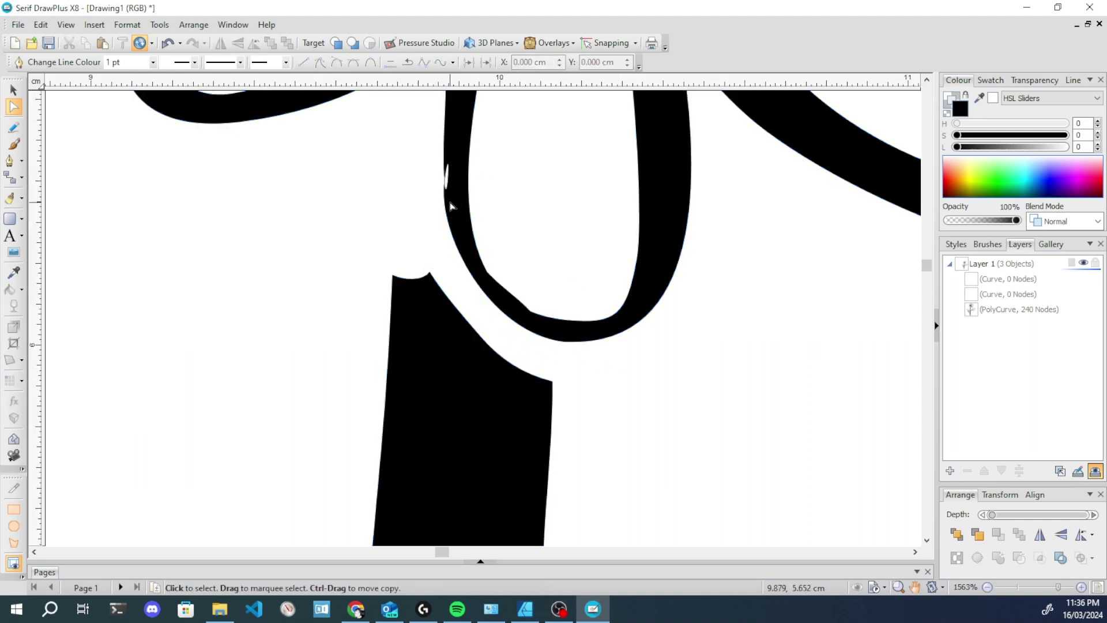
Convert the upper added petal node to a sharp corner and adjust its lower curve to remove the white notch.
left_click(447, 183)
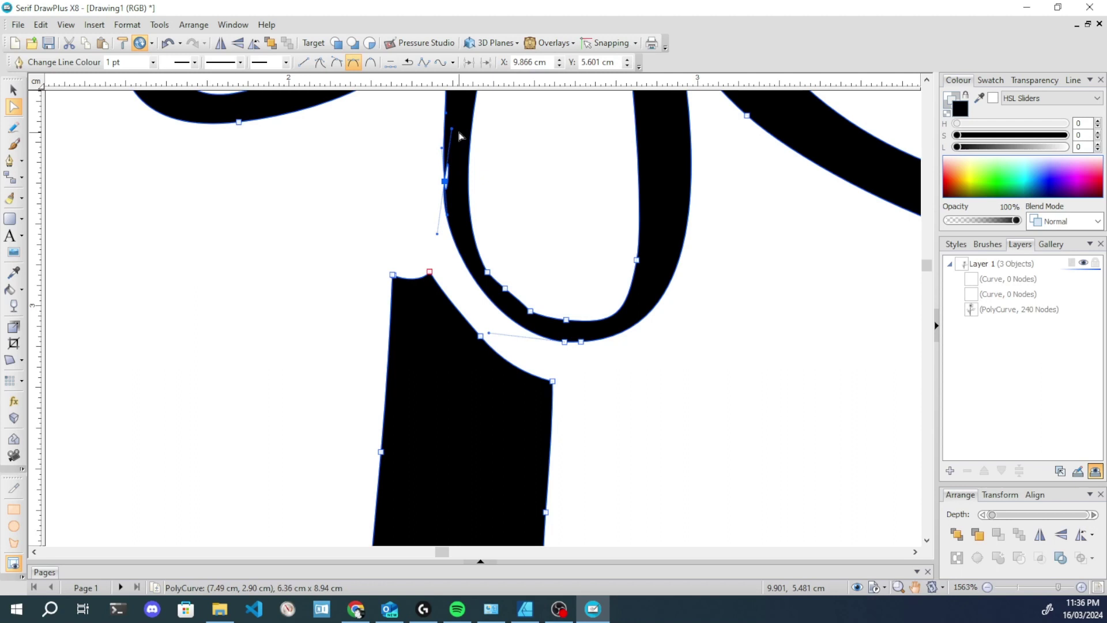
left_click_drag(446, 181, 449, 219)
left_click_drag(448, 217, 455, 219)
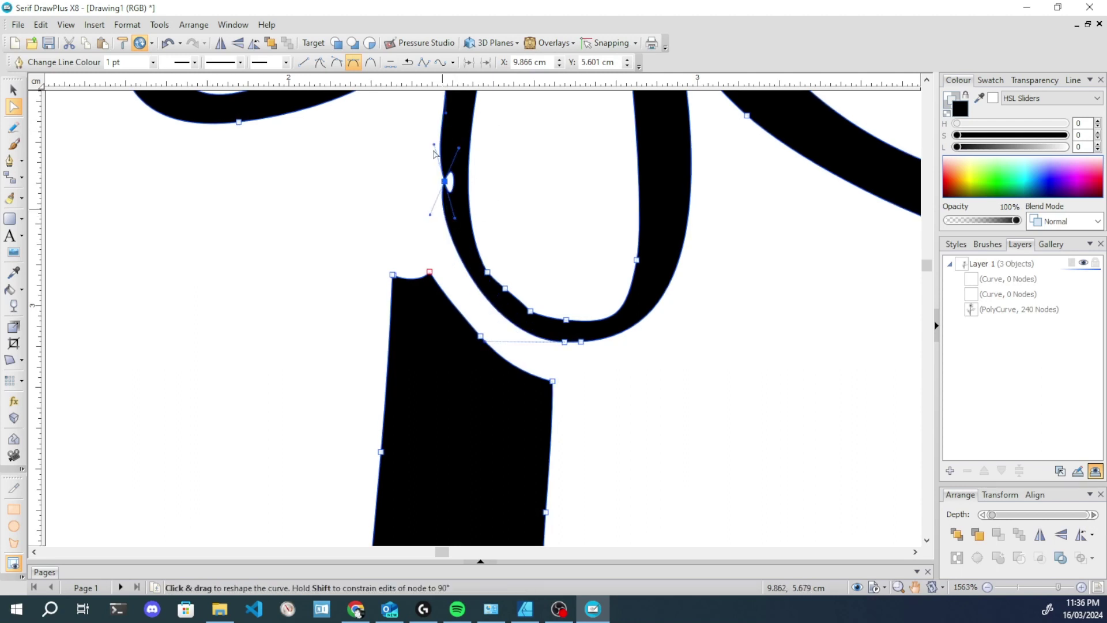
left_click(371, 62)
left_click(321, 62)
left_click_drag(456, 206, 448, 209)
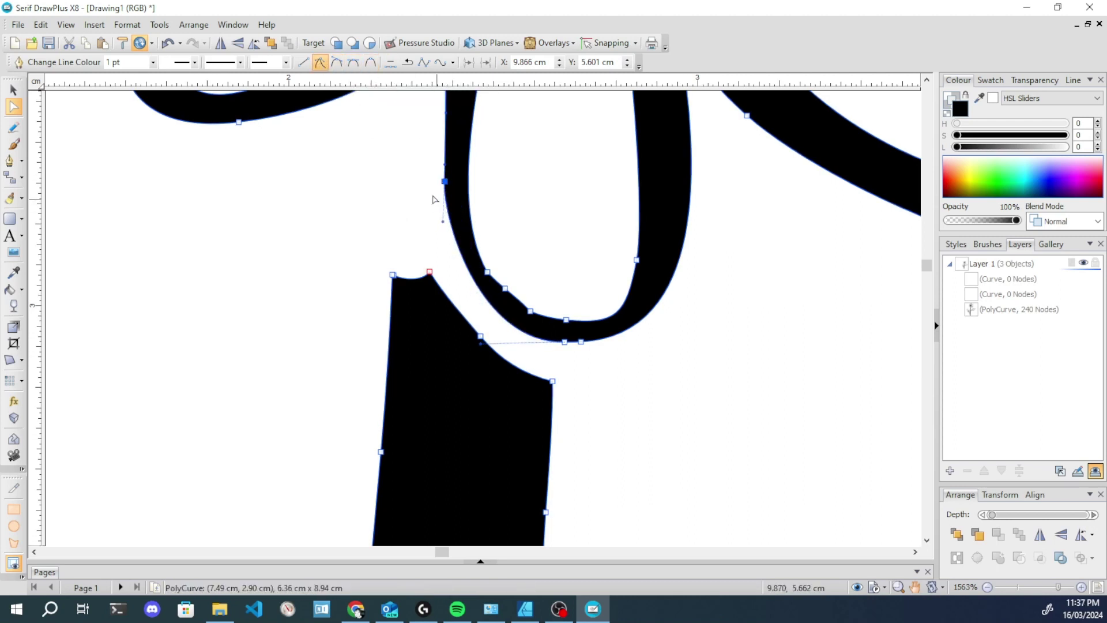
left_click(440, 158)
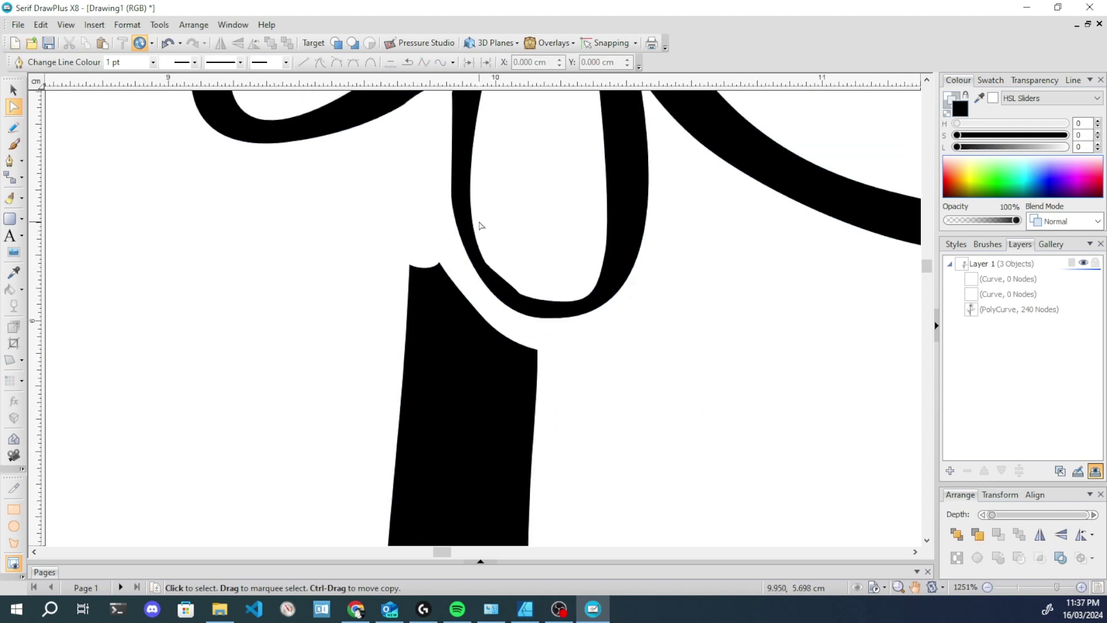
Erase along the stem's upper end with the 1 pt Erase tool to round off both of its corners.
left_click(453, 350)
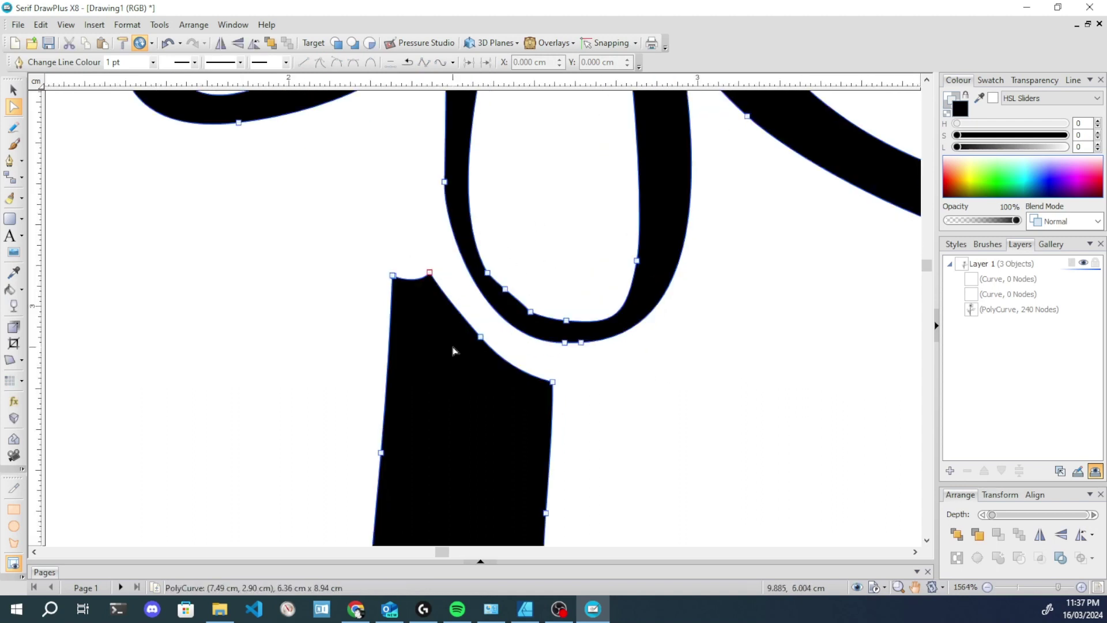
left_click(10, 198)
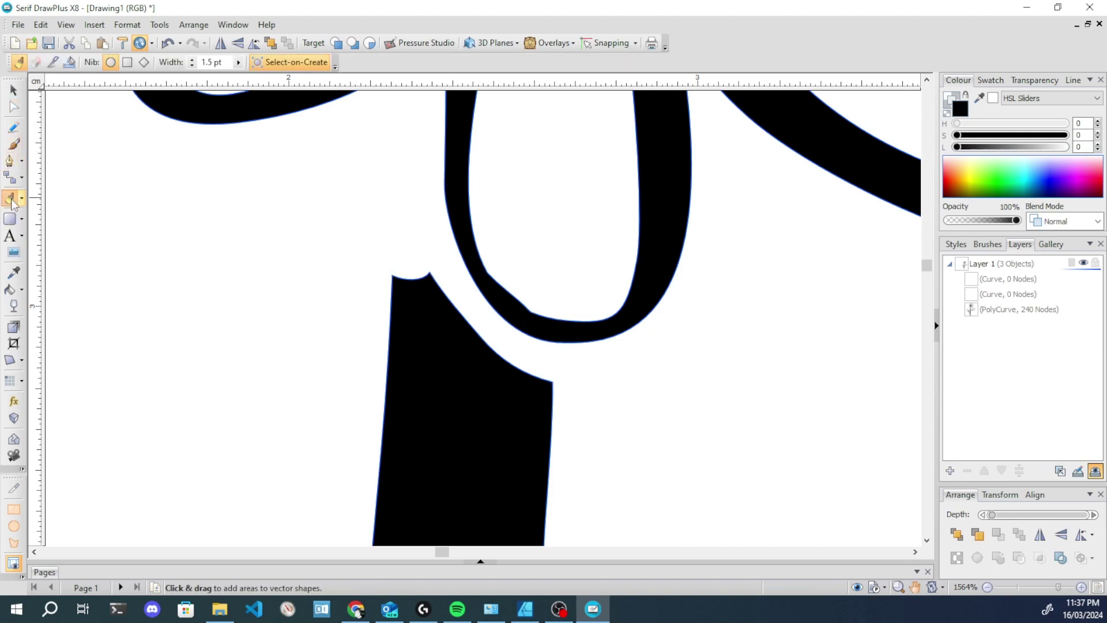
left_click(21, 198)
left_click(74, 220)
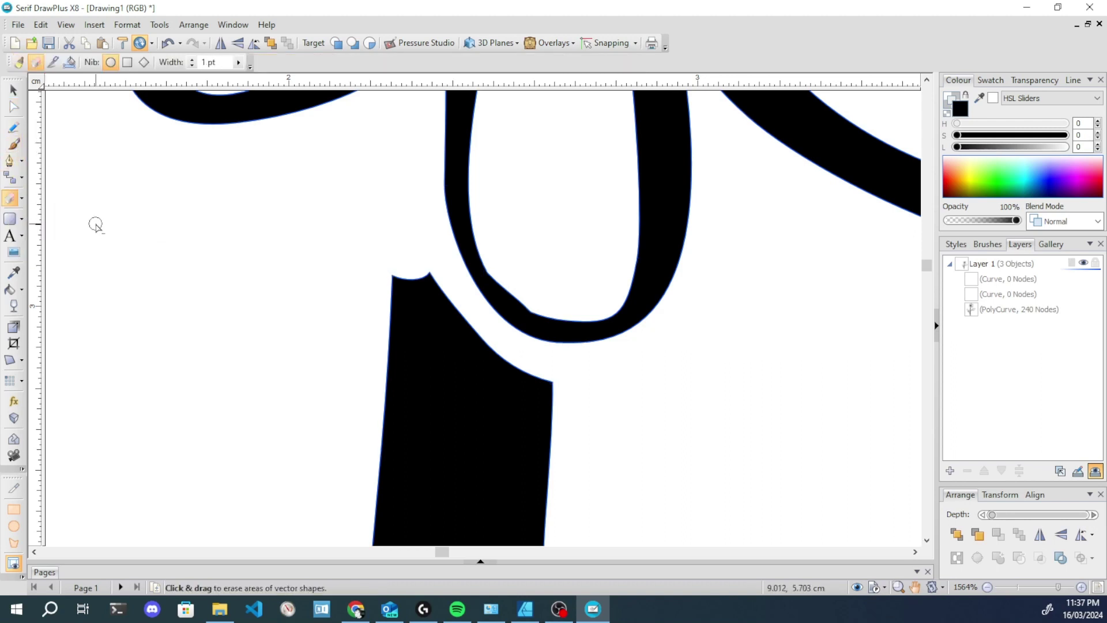
mouse_move(413, 257)
left_mouse_down()
mouse_move(403, 258)
mouse_move(547, 381)
left_mouse_up()
mouse_move(420, 272)
left_mouse_down()
mouse_move(399, 282)
mouse_move(371, 413)
mouse_move(409, 379)
mouse_move(432, 288)
mouse_move(386, 291)
mouse_move(368, 366)
left_mouse_up()
mouse_move(432, 289)
left_mouse_down()
mouse_move(368, 356)
mouse_move(425, 292)
mouse_move(462, 310)
left_mouse_up()
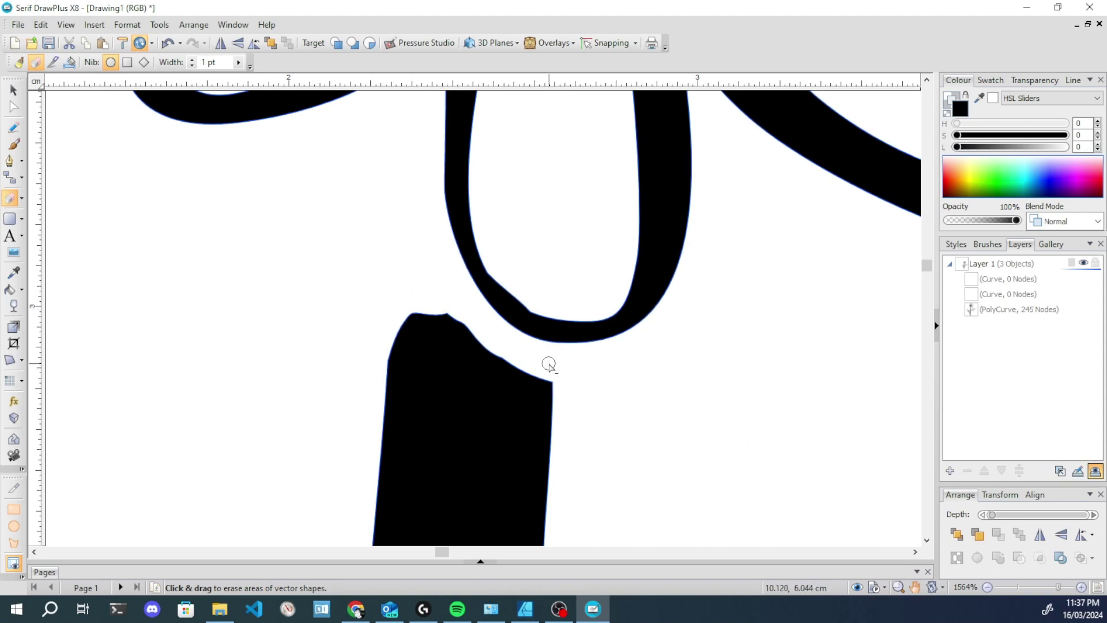
mouse_move(566, 381)
left_mouse_down()
mouse_move(563, 415)
mouse_move(553, 372)
mouse_move(568, 399)
mouse_move(563, 433)
left_mouse_up()
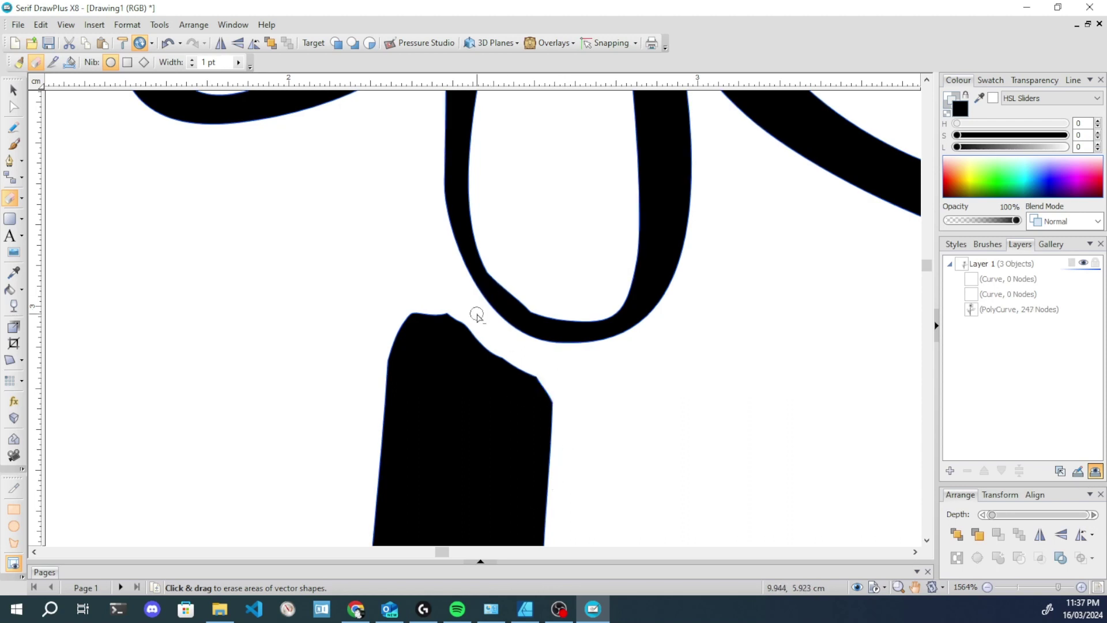
Delete the cluster of nodes at the stem's upper-left corner to smooth its outline, and deselect the flower.
left_click(14, 108)
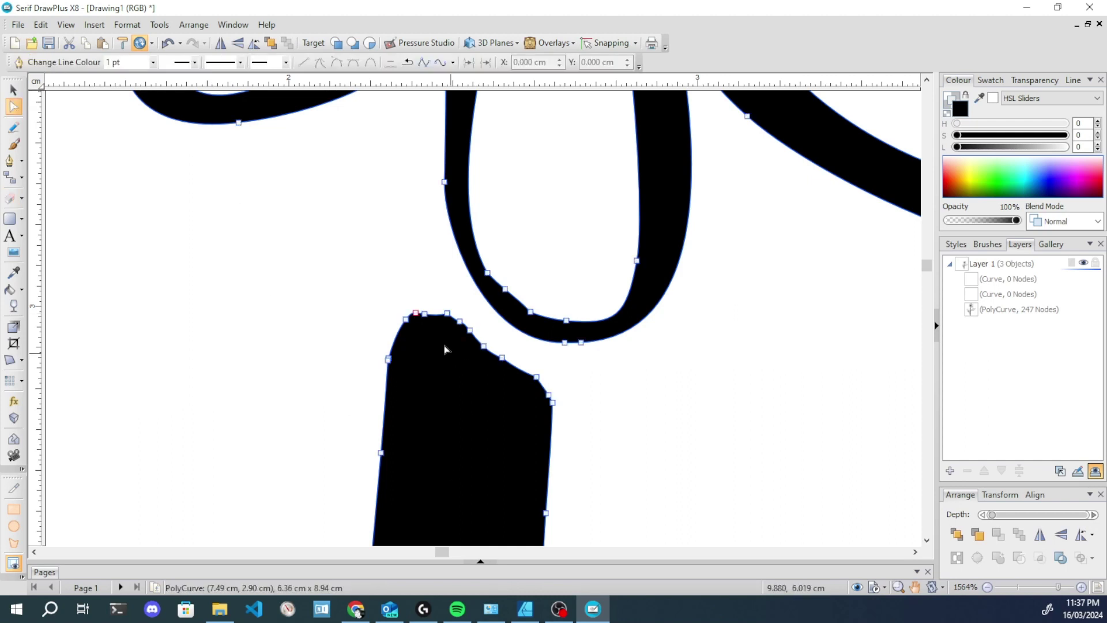
left_click_drag(407, 277, 413, 334)
key("Delete")
left_click(330, 355)
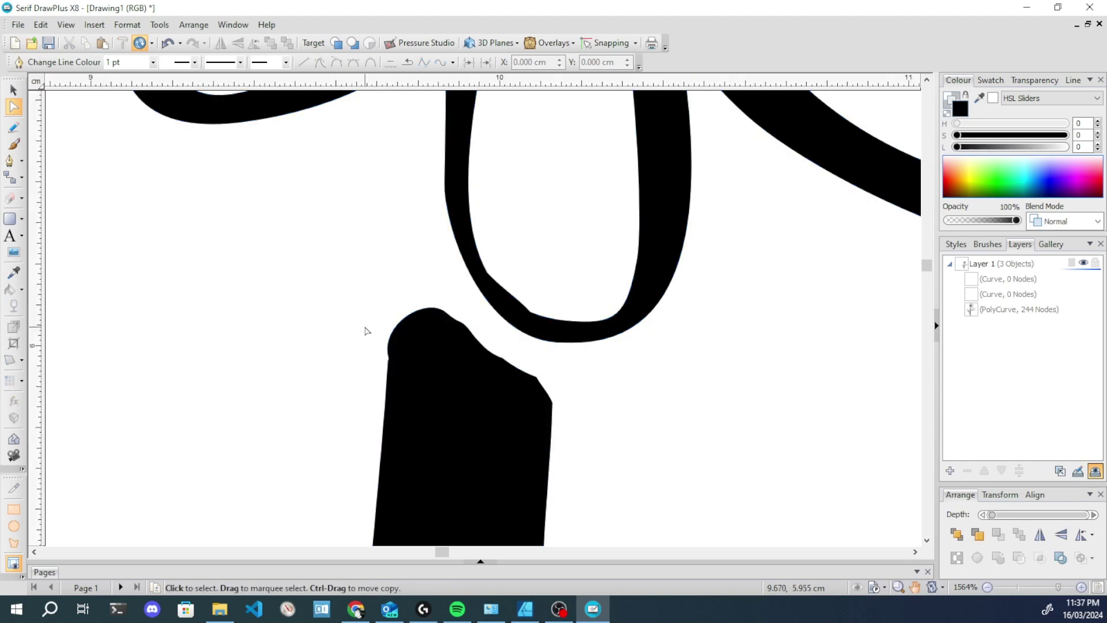
Paint over the gap between the stem's upper end and the lowest petal with the 1.5 pt Freeform Paint Tool.
scroll(395, 322, "down", 10)
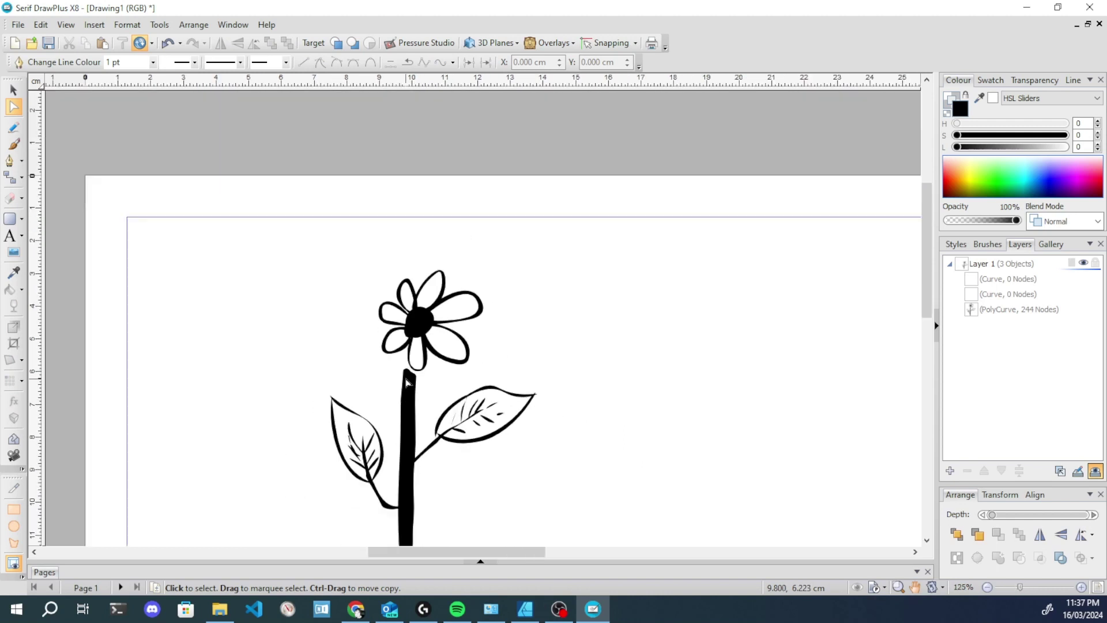
scroll(407, 382, "down", 1)
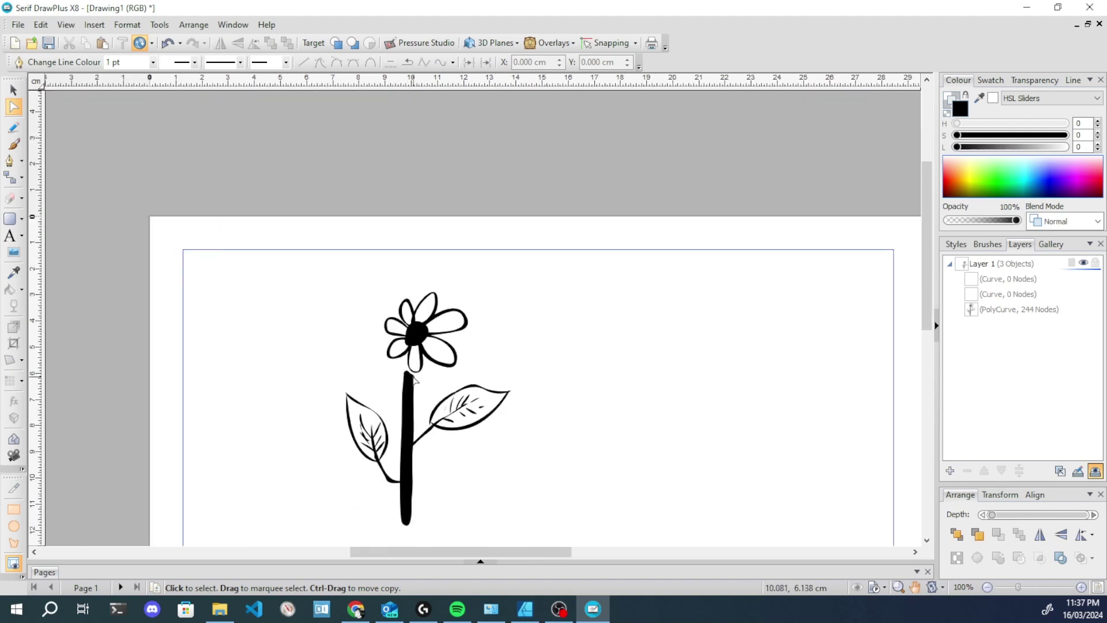
scroll(415, 377, "up", 6)
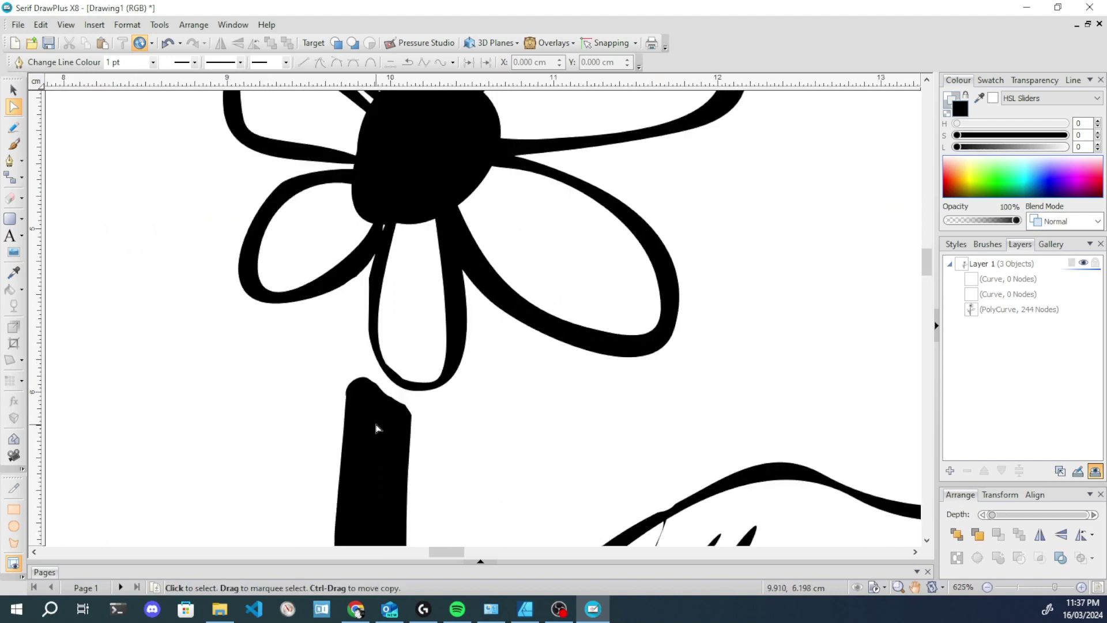
left_click(14, 90)
left_click(14, 108)
left_click(375, 402)
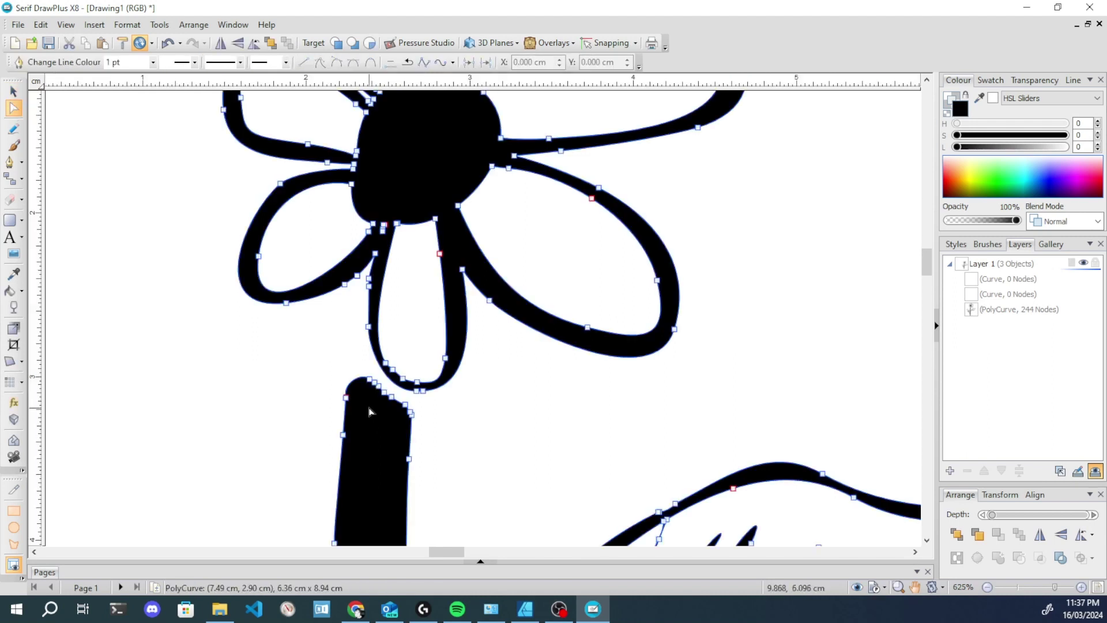
left_click(11, 204)
left_click(22, 200)
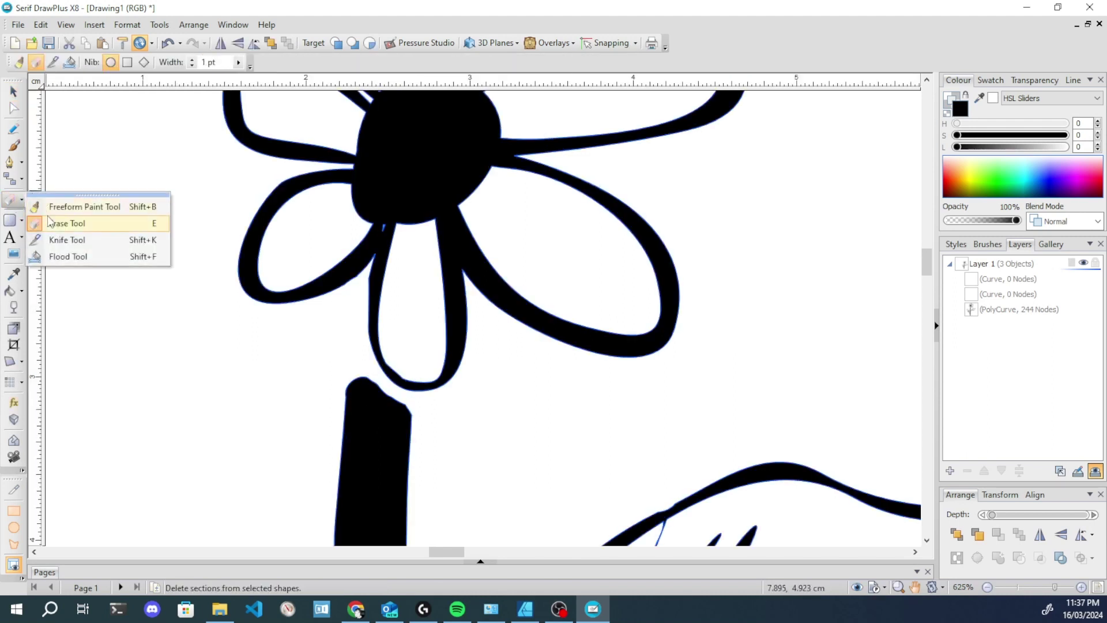
left_click(71, 204)
mouse_move(378, 271)
left_mouse_down()
mouse_move(353, 404)
mouse_move(369, 372)
mouse_move(412, 408)
left_mouse_up()
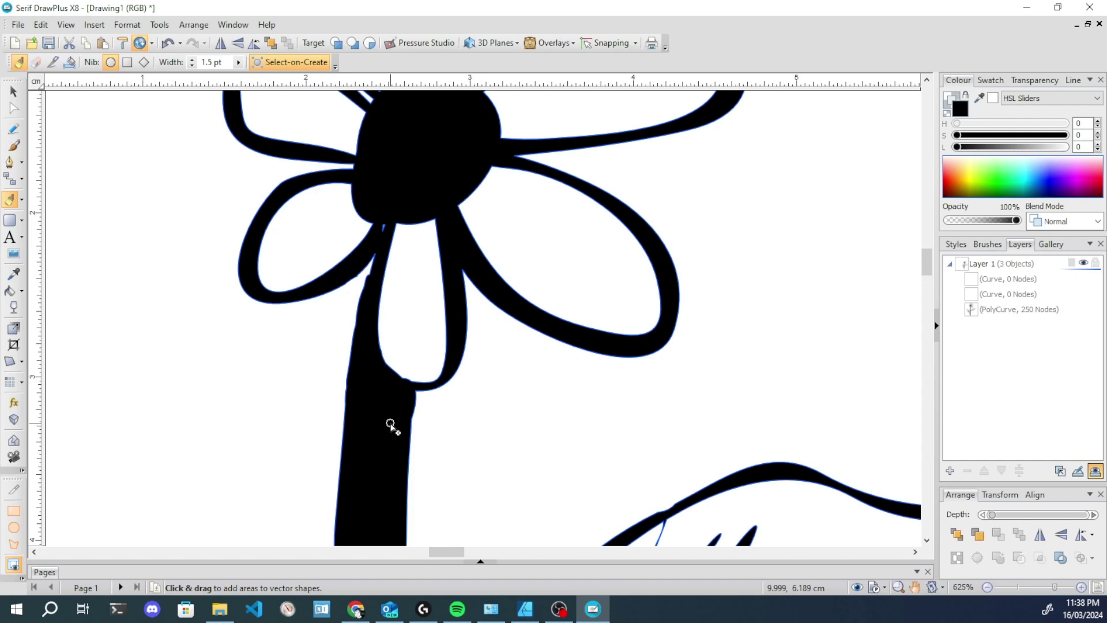
Delete the clustered nodes along the stem's upper-left edge and along the lowest petal's inner lower edge.
left_click(14, 108)
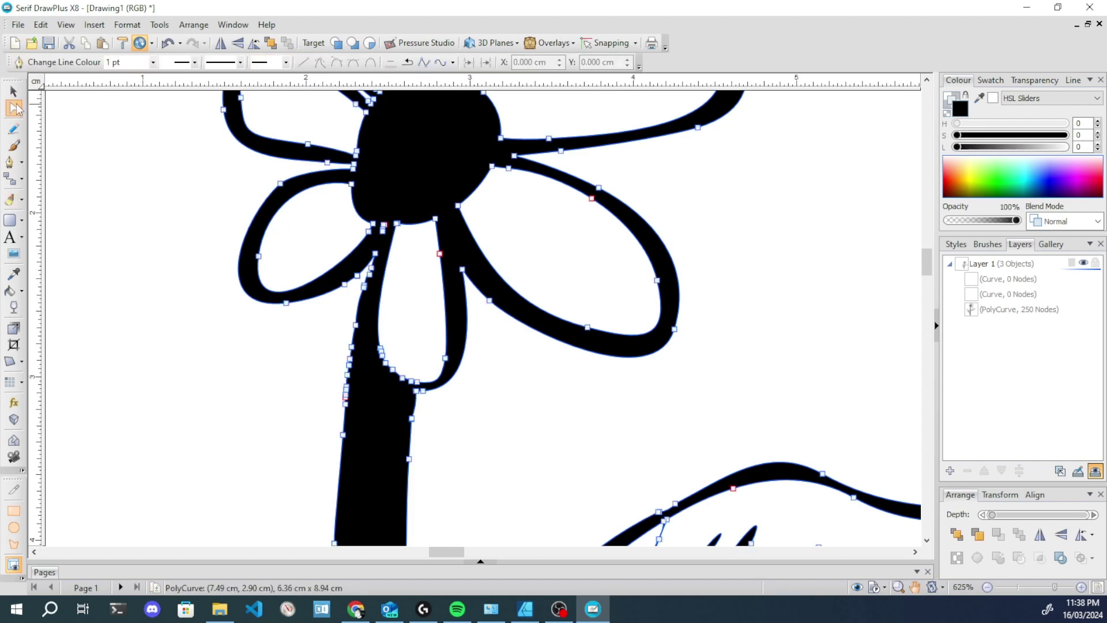
left_click_drag(324, 343, 376, 423)
key("Delete")
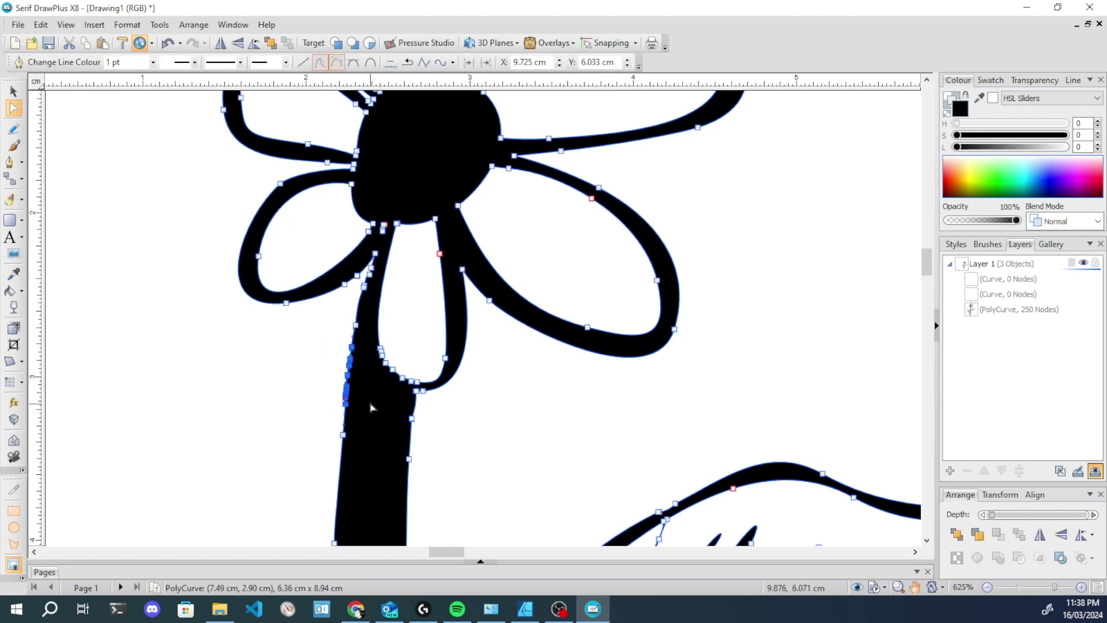
left_click_drag(415, 336, 396, 374)
key("Delete")
Adjust the curve at the lowest petal's inner lower-left edge, and deselect the flower.
left_click(409, 352)
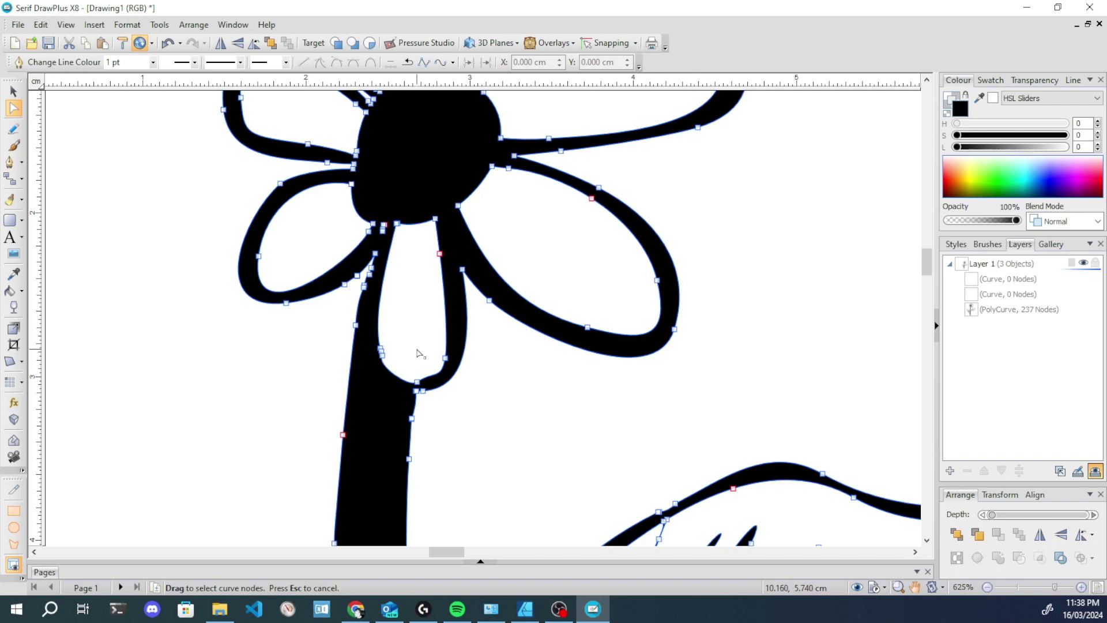
left_click(398, 376)
left_click_drag(398, 376, 405, 373)
left_click(440, 428)
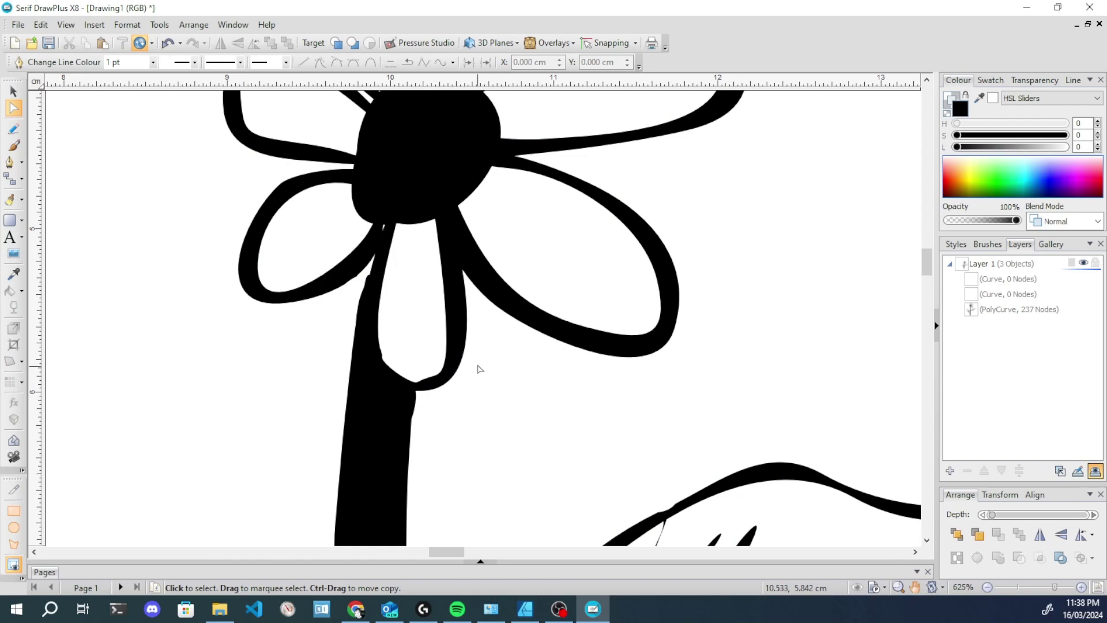
Add a second layer and set the fill colour of the 1.5 pt Freeform Paint Tool to white.
scroll(482, 378, "down", 5)
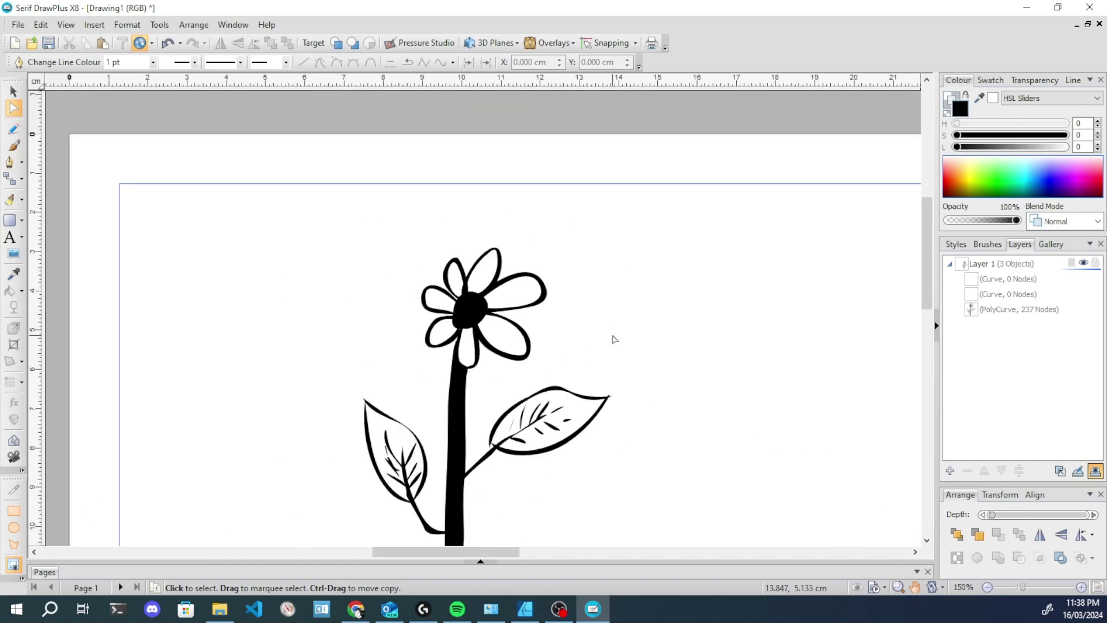
left_click(952, 471)
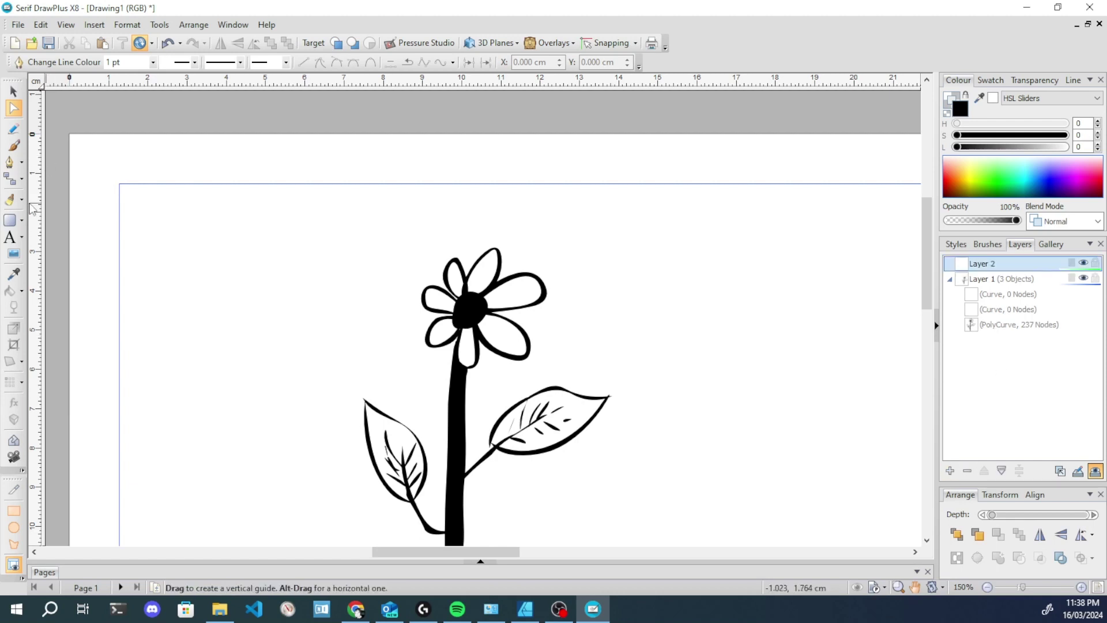
left_click(10, 199)
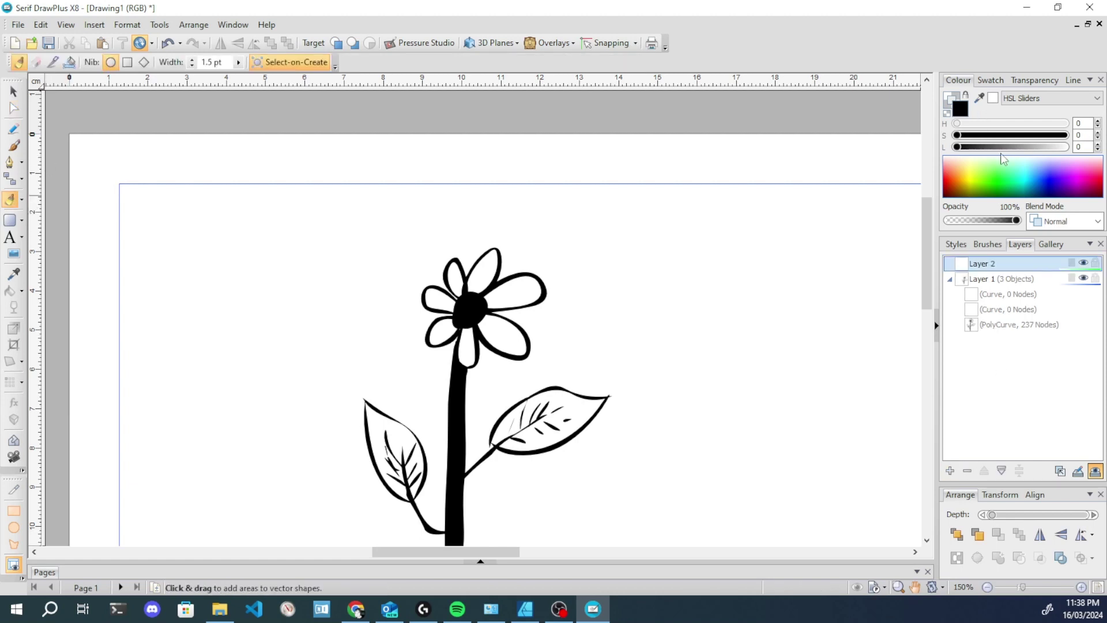
left_click(992, 99)
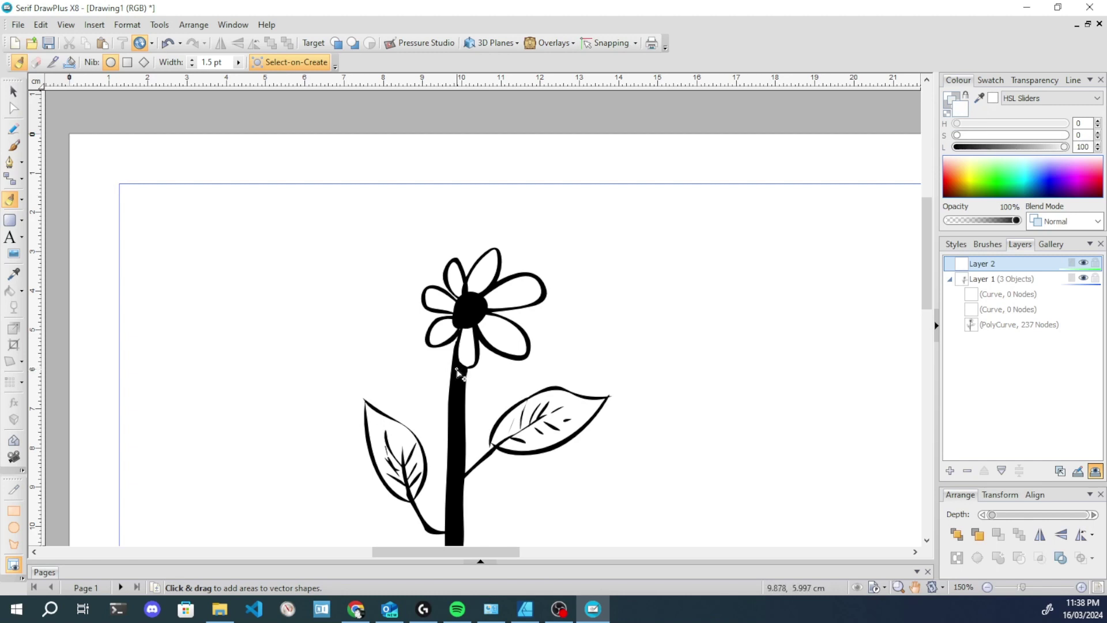
Paint white patches over the flower centre's edge beside the lower-left petal and along the stem's left edge, then deselect them.
scroll(469, 323, "up", 4)
mouse_move(431, 321)
left_mouse_down()
mouse_move(427, 353)
mouse_move(418, 337)
left_mouse_up()
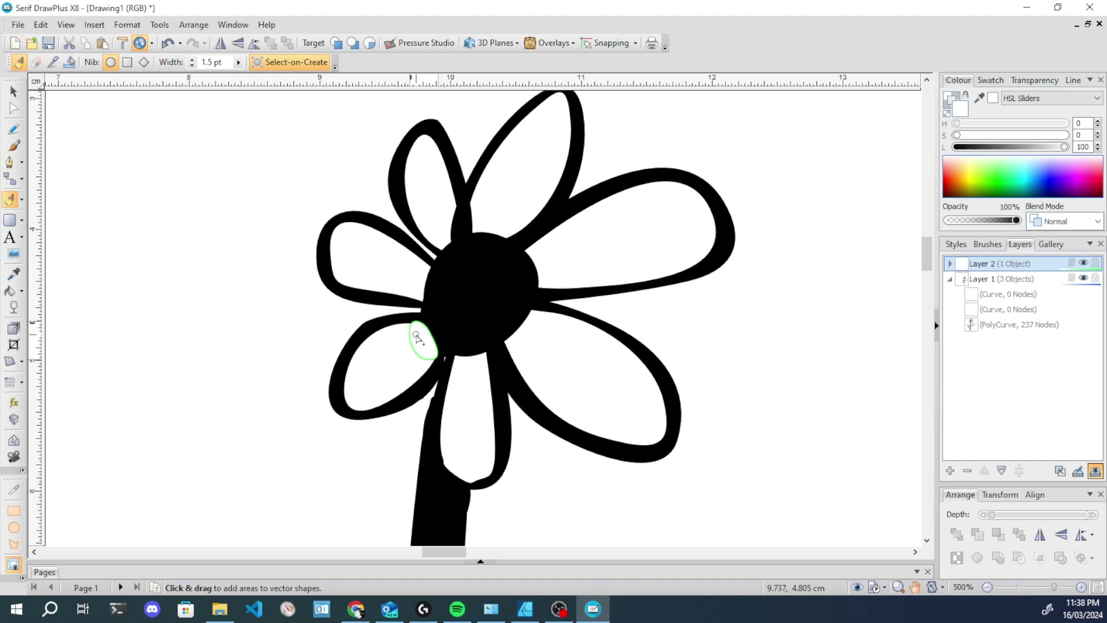
left_click_drag(437, 386, 410, 520)
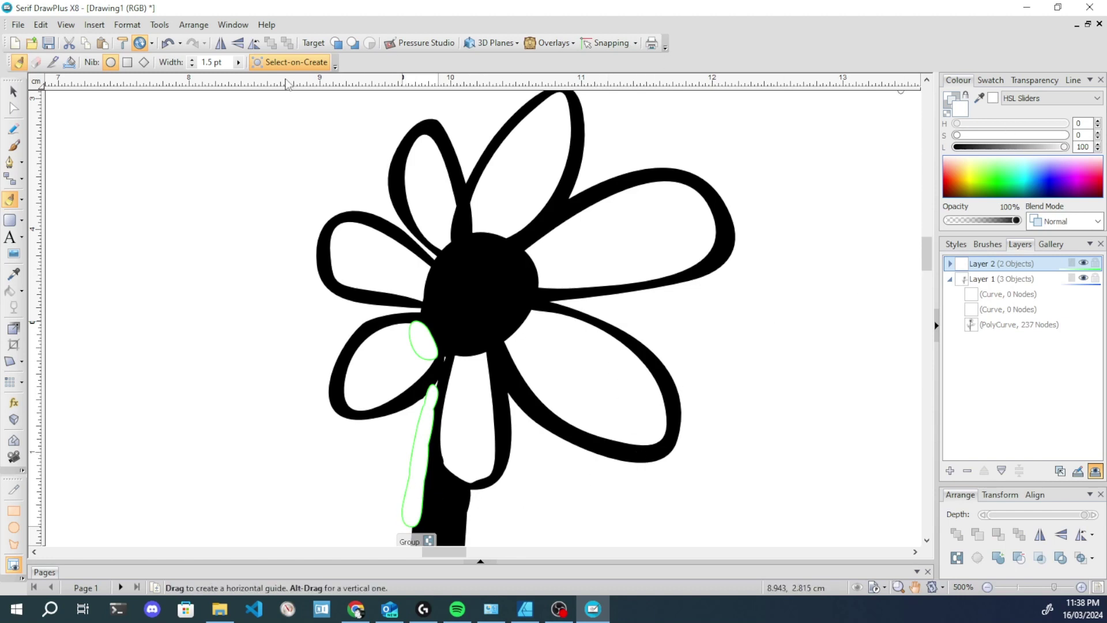
left_click(13, 91)
left_click(173, 225)
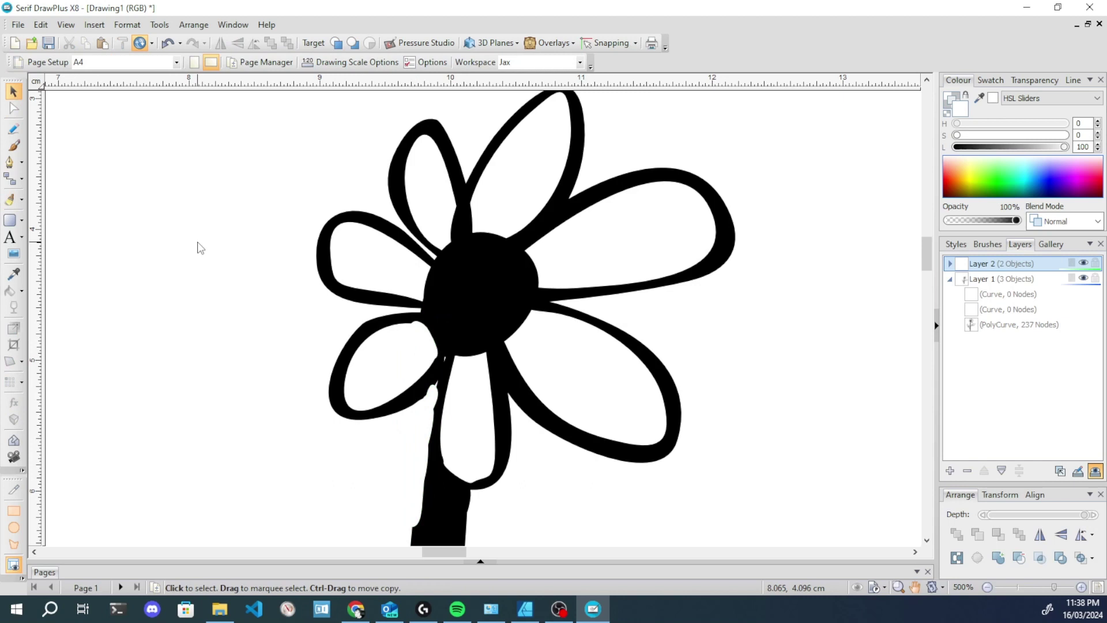
Delete the white patches and remove Layer 2.
left_click(425, 346)
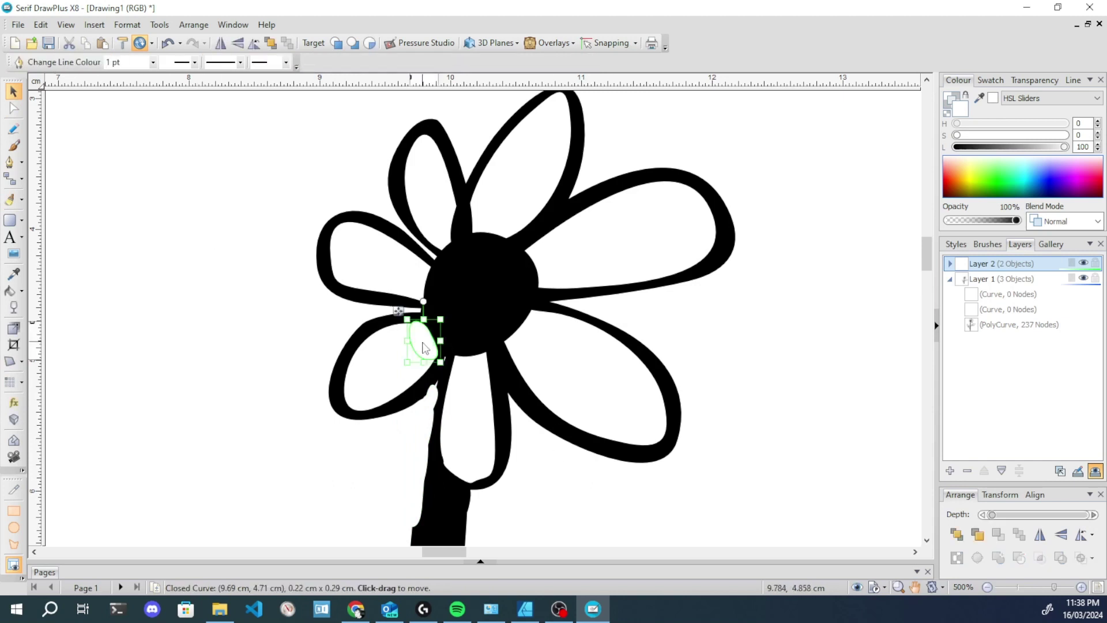
key("Delete")
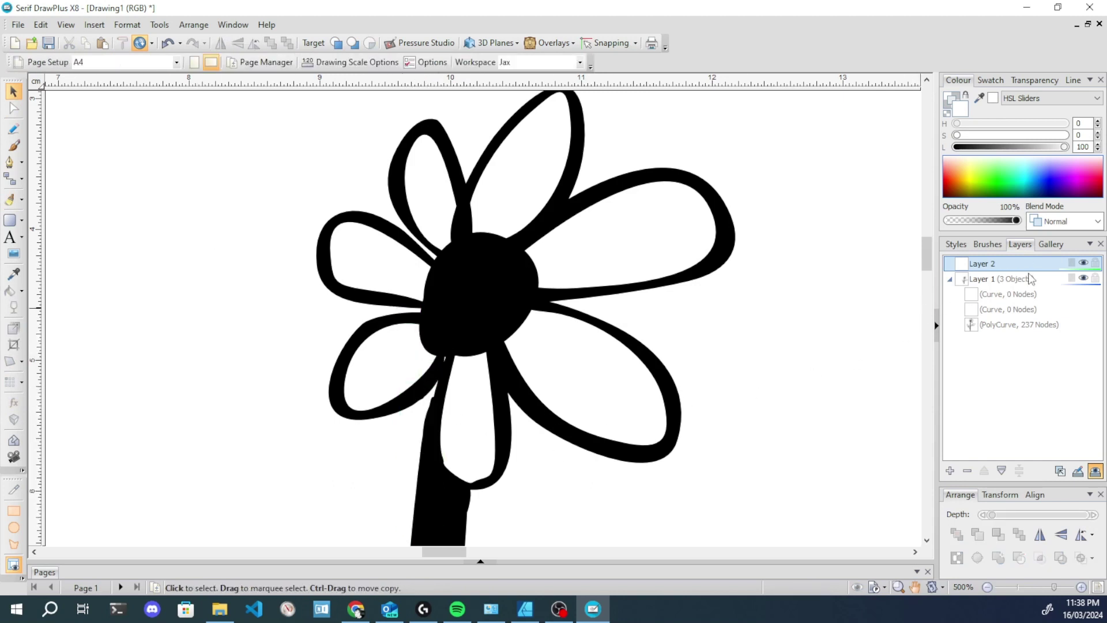
right_click(1036, 271)
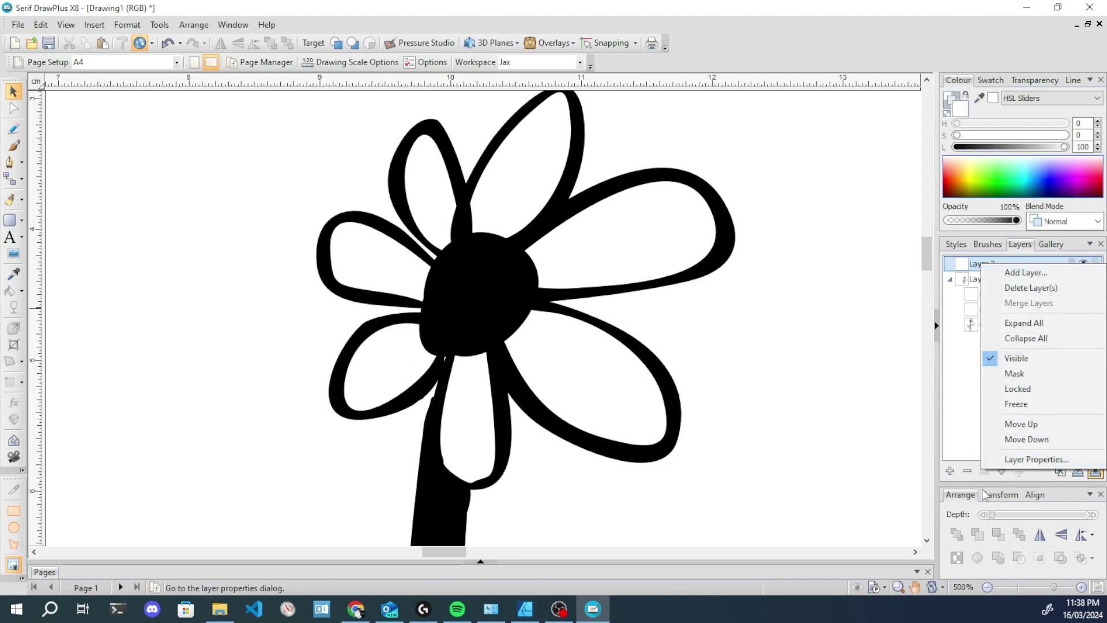
left_click(1031, 287)
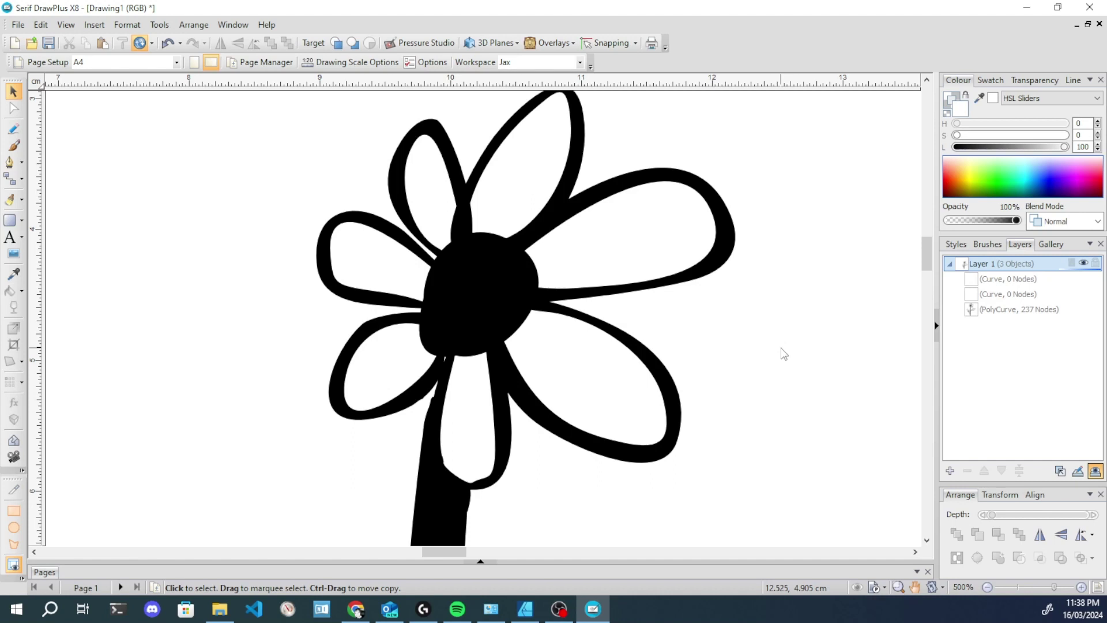
Paint four white freeform patches on Layer 1: over the bases of the lower-left and upper-left petals and along both stem edges.
left_click(11, 199)
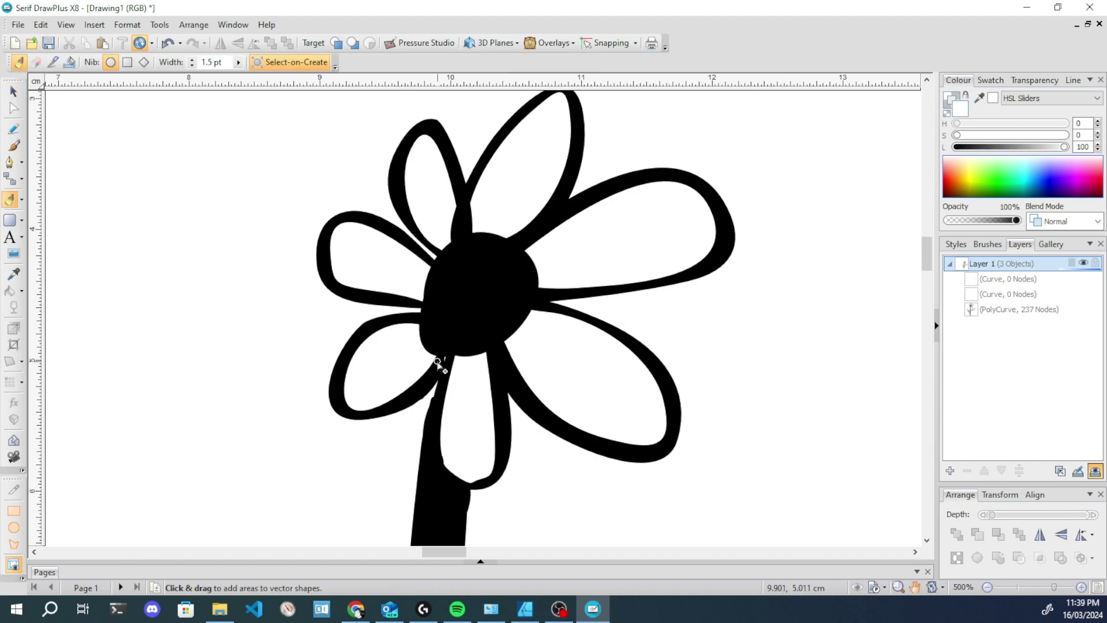
mouse_move(437, 369)
left_mouse_down()
mouse_move(414, 352)
mouse_move(429, 344)
mouse_move(425, 353)
mouse_move(416, 334)
left_mouse_up()
left_click_drag(432, 395, 419, 459)
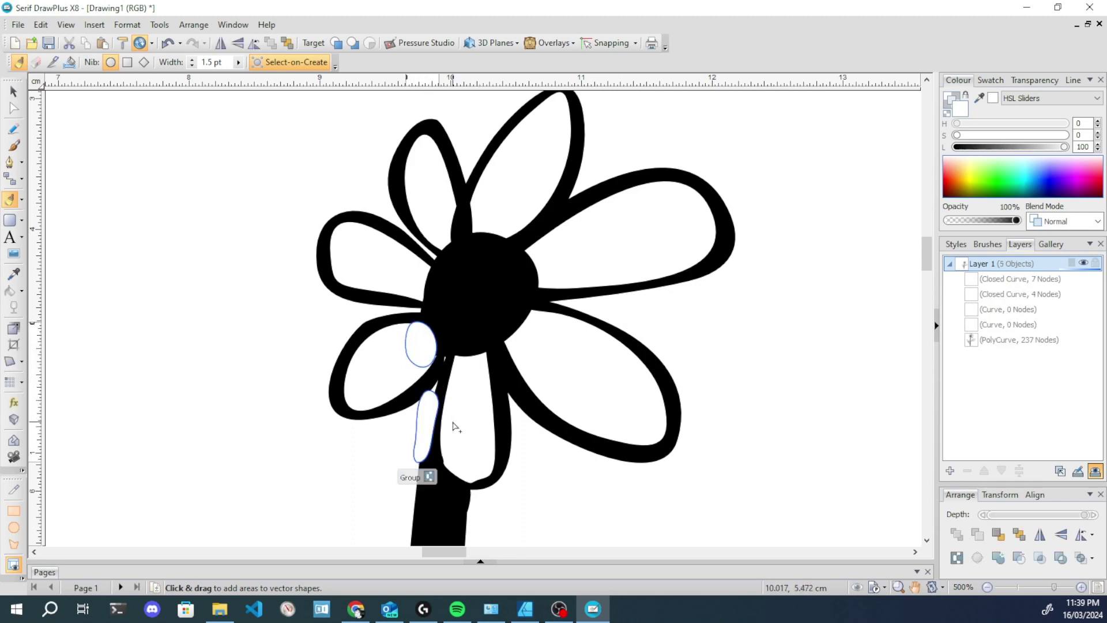
left_click_drag(480, 490, 471, 551)
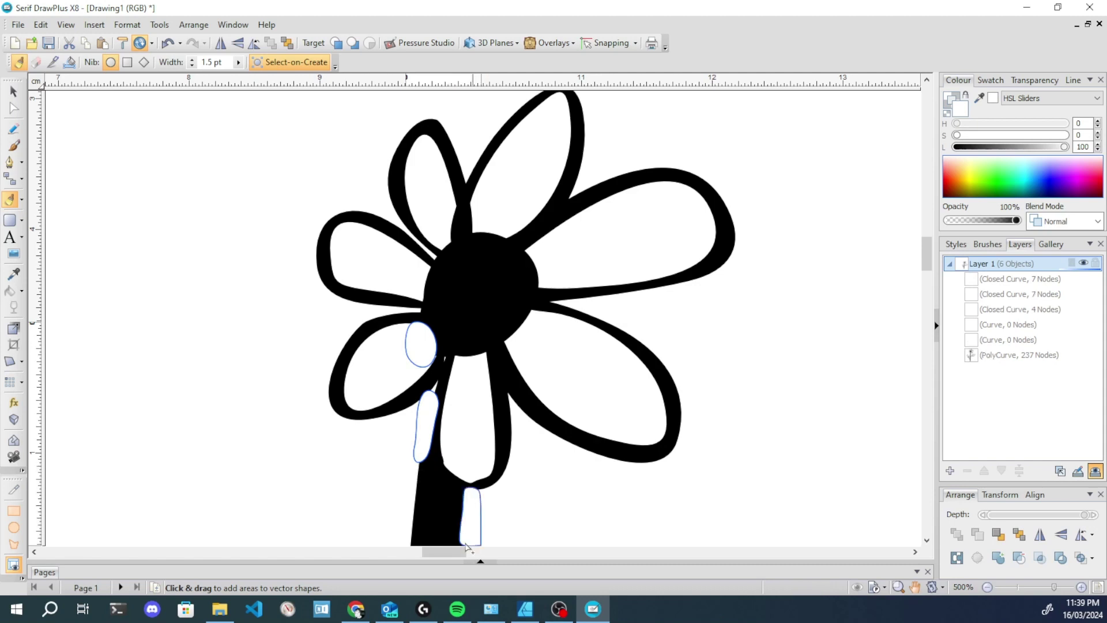
left_click_drag(448, 202, 449, 236)
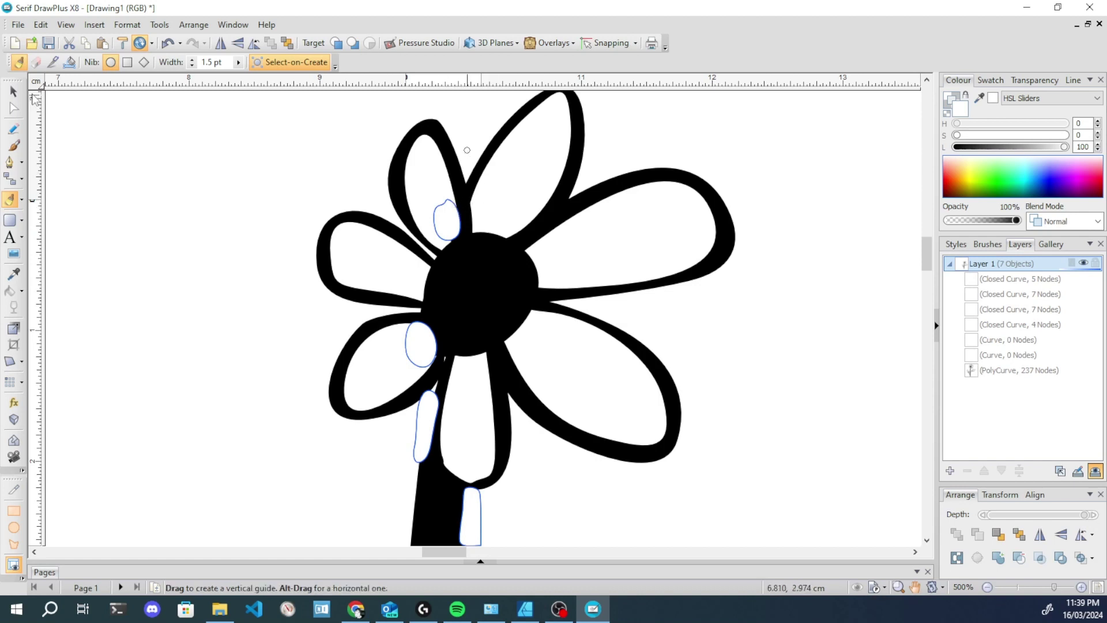
key("Escape")
left_click(201, 225)
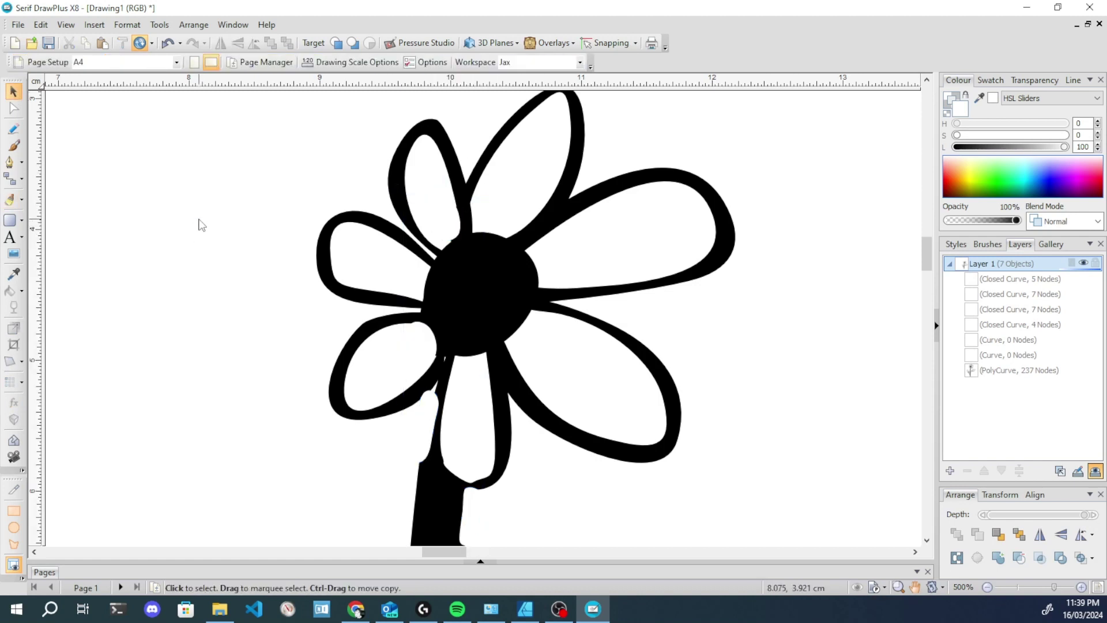
Subtract the two petal patches and the left stem patch from the flower, and delete the white patch on the stem's right edge.
left_click_drag(232, 112, 497, 467)
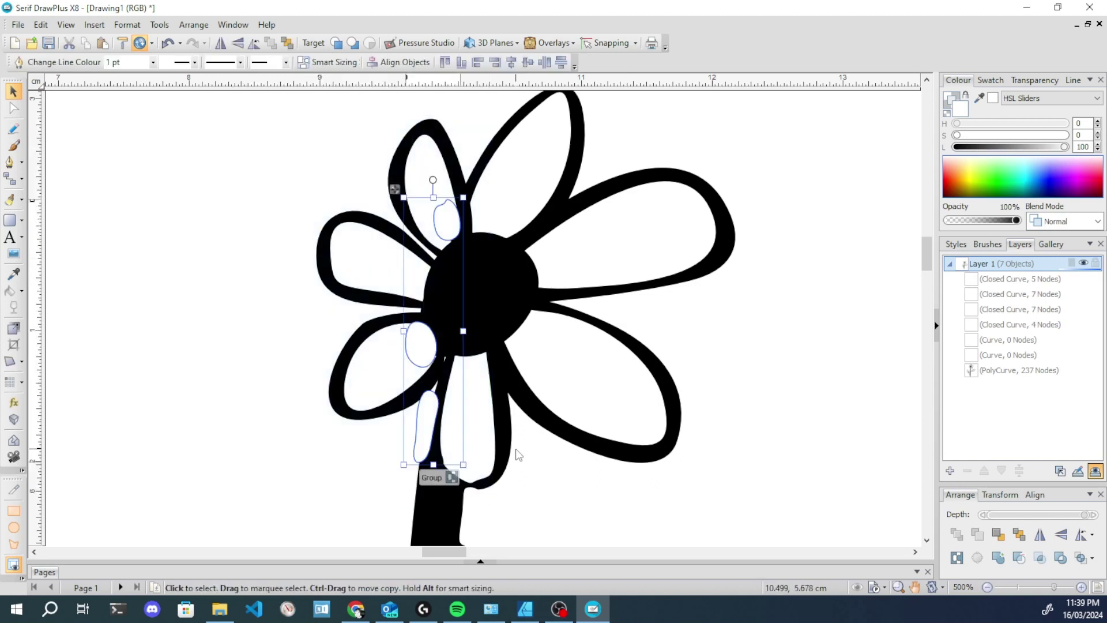
left_click(522, 293)
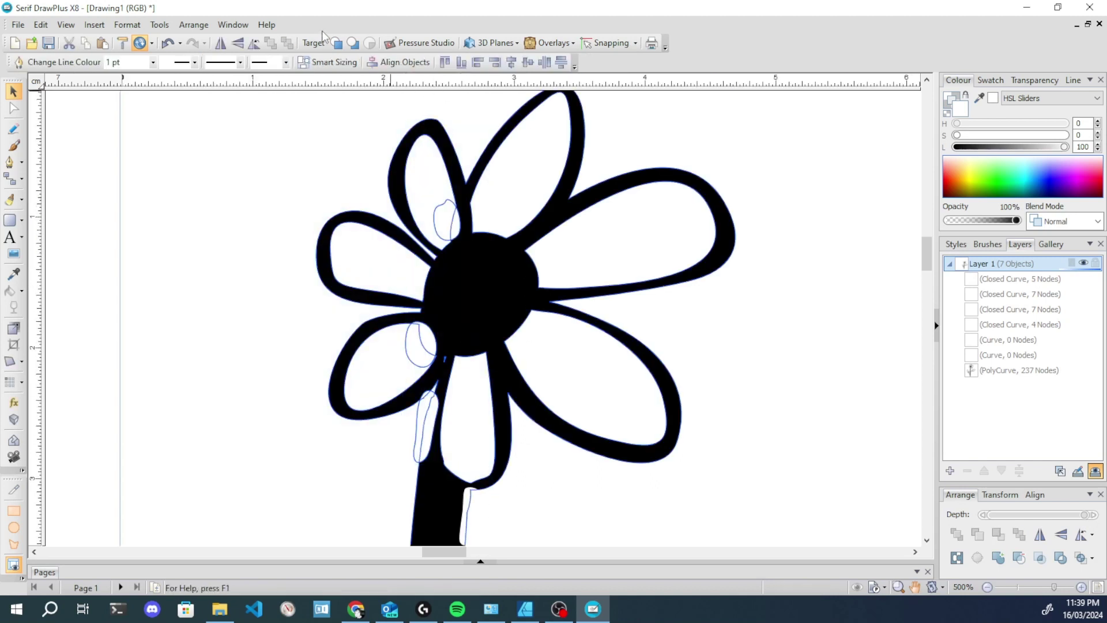
left_click(194, 25)
mouse_move(227, 211)
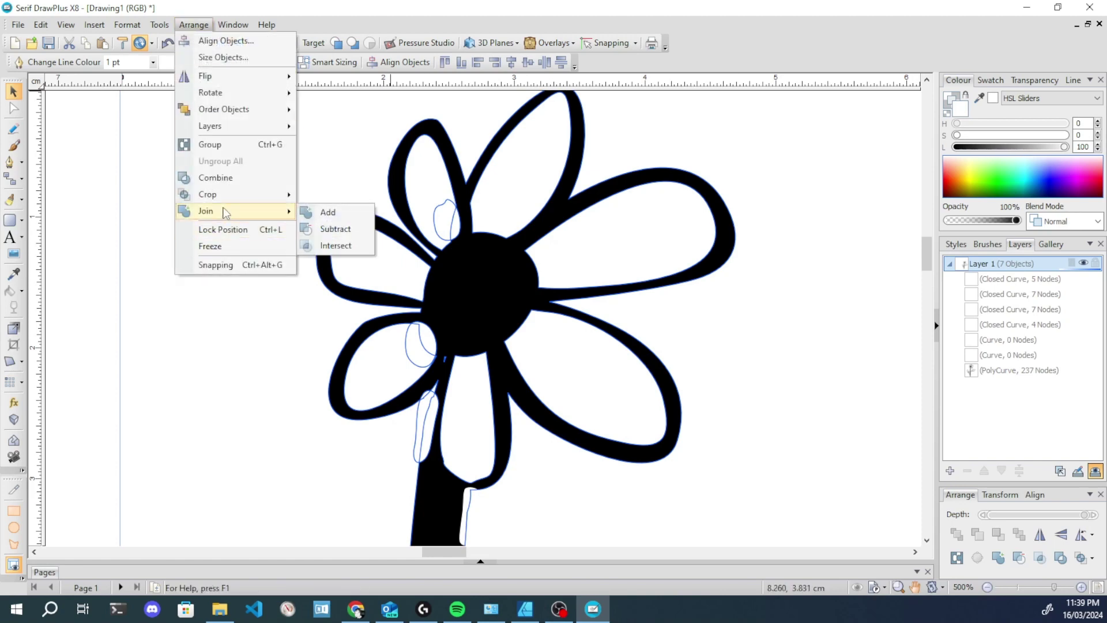
left_click(359, 231)
left_click(270, 445)
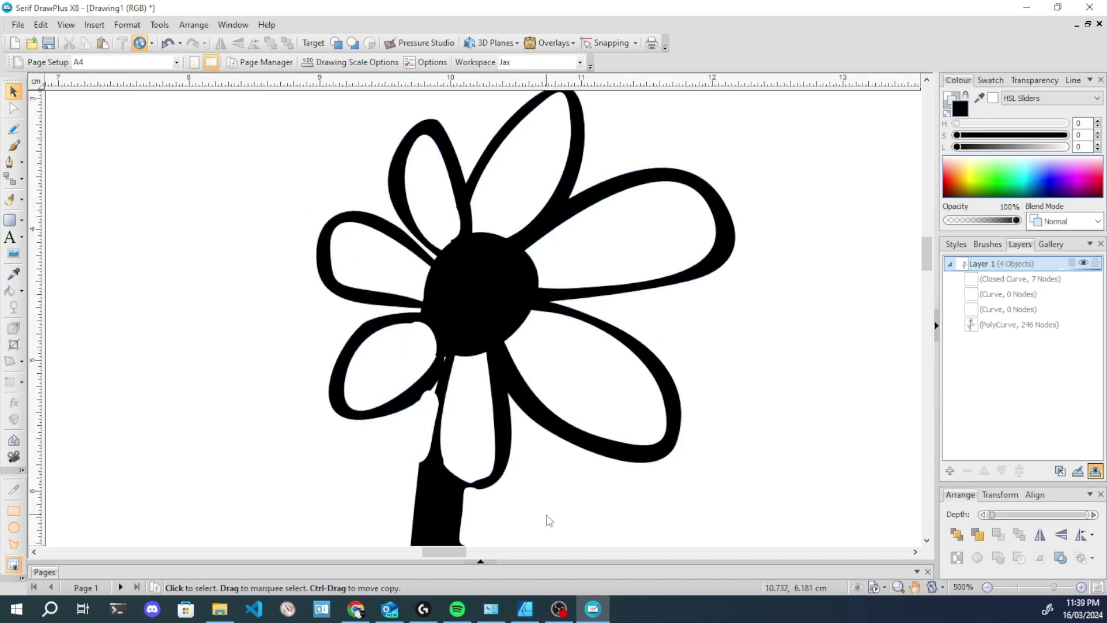
left_click(477, 508)
key("Delete")
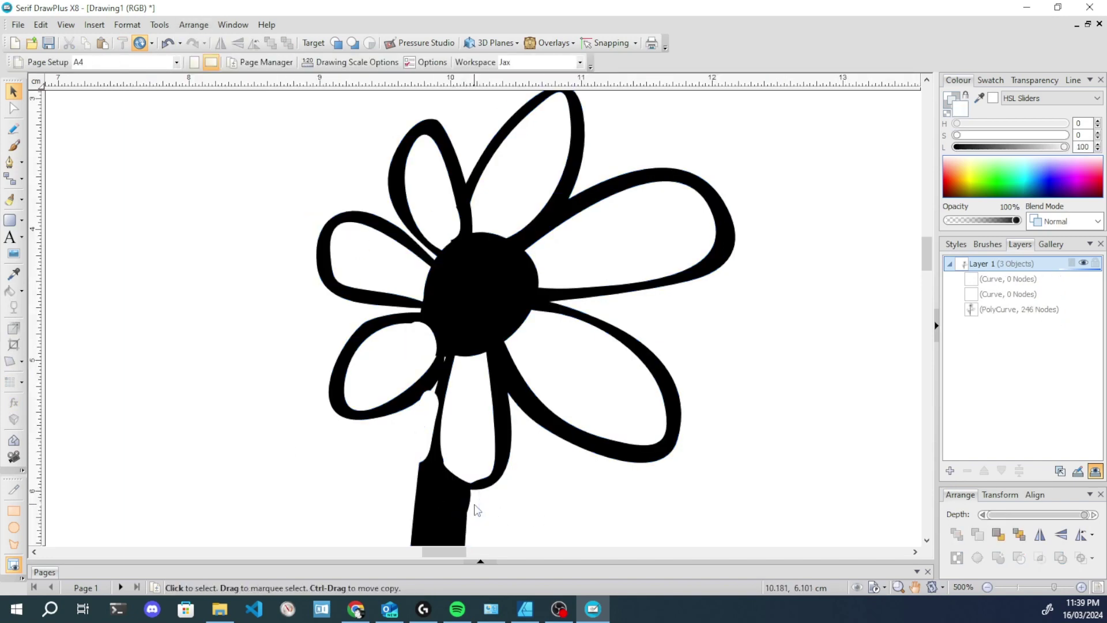
Select the flower for node editing and examine the nodes along its cut edges.
left_click(458, 508)
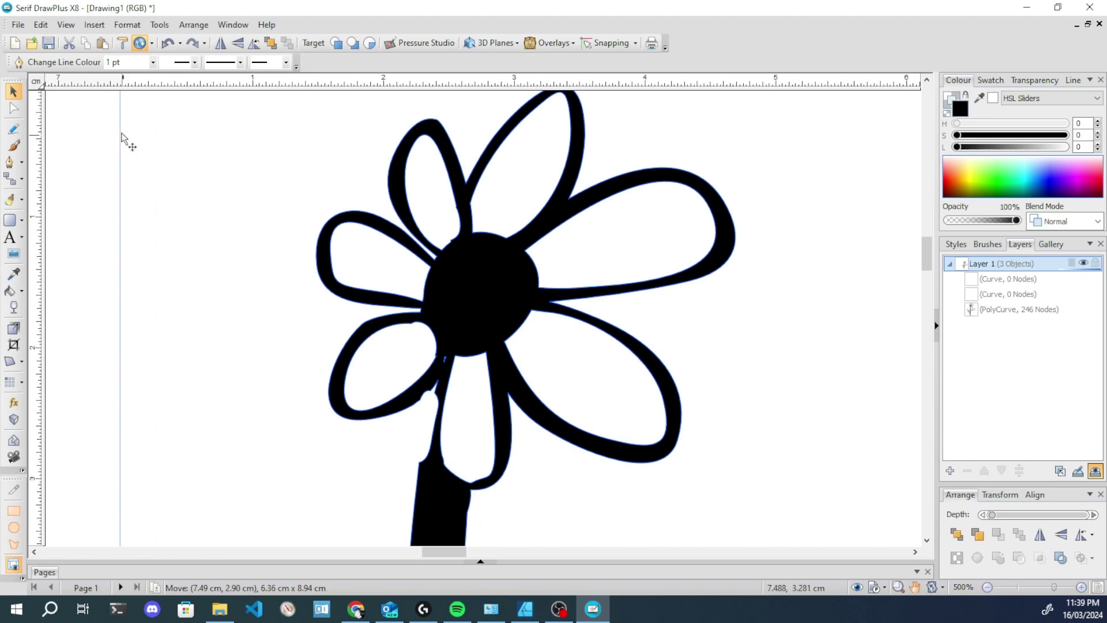
left_click(14, 109)
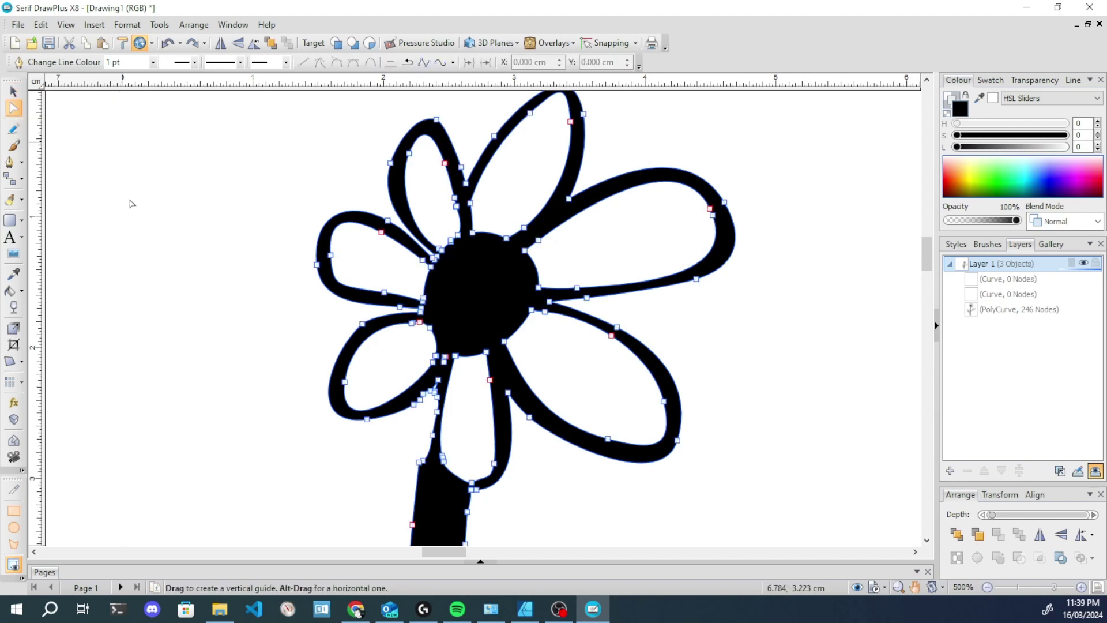
left_click(343, 371)
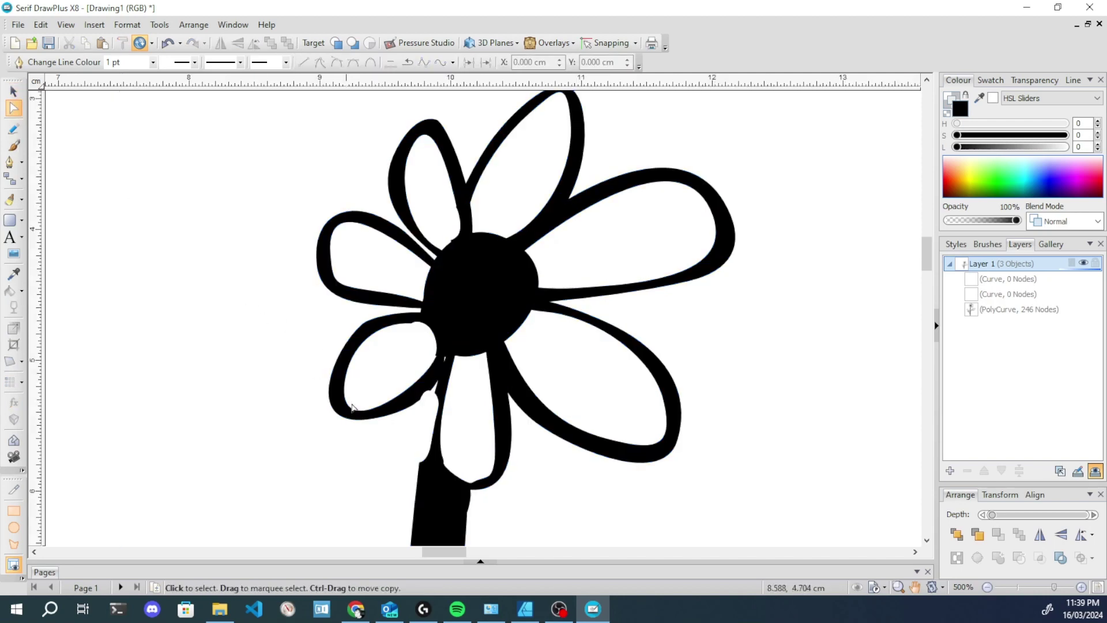
left_click(436, 443)
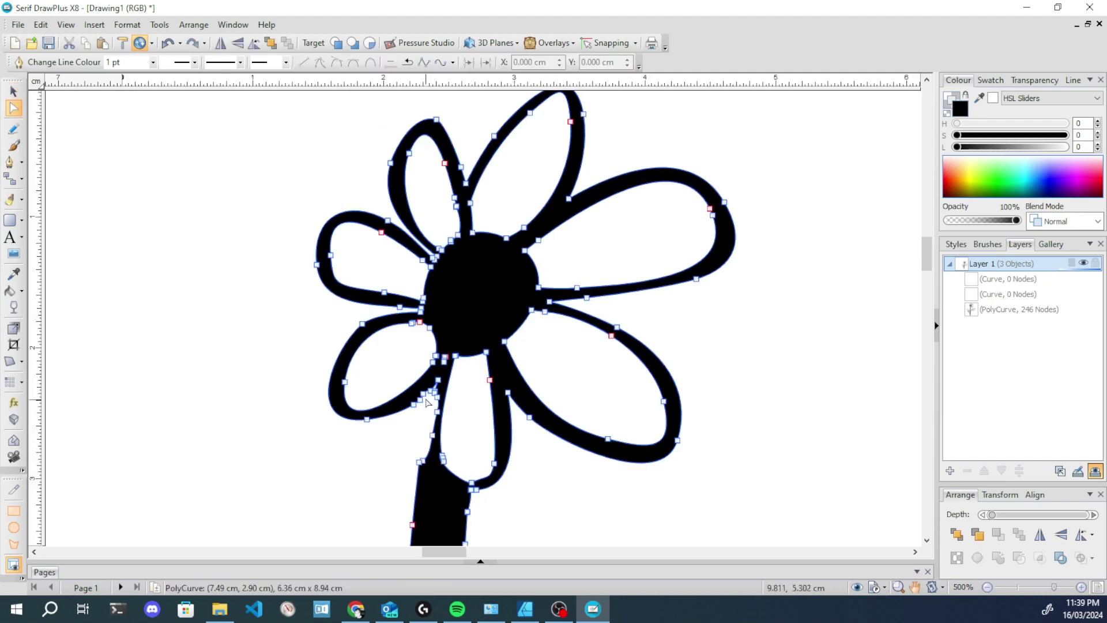
Delete the cluster of leftover cut nodes along the stem's left edge just below the lower-left petal.
left_click_drag(459, 392, 426, 454)
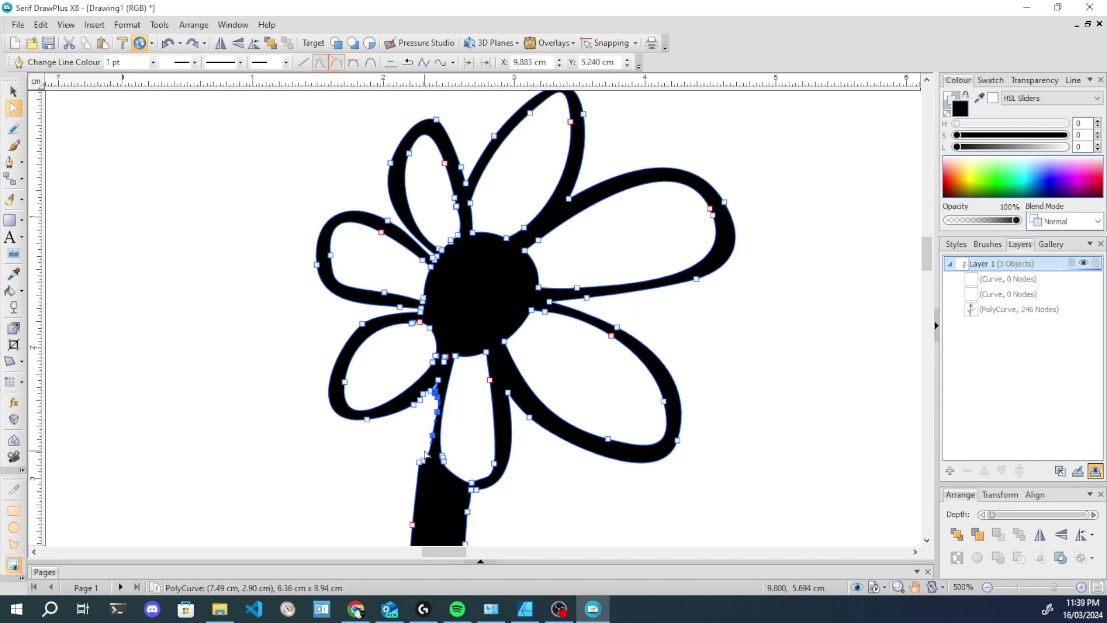
key("Delete")
left_click(372, 457)
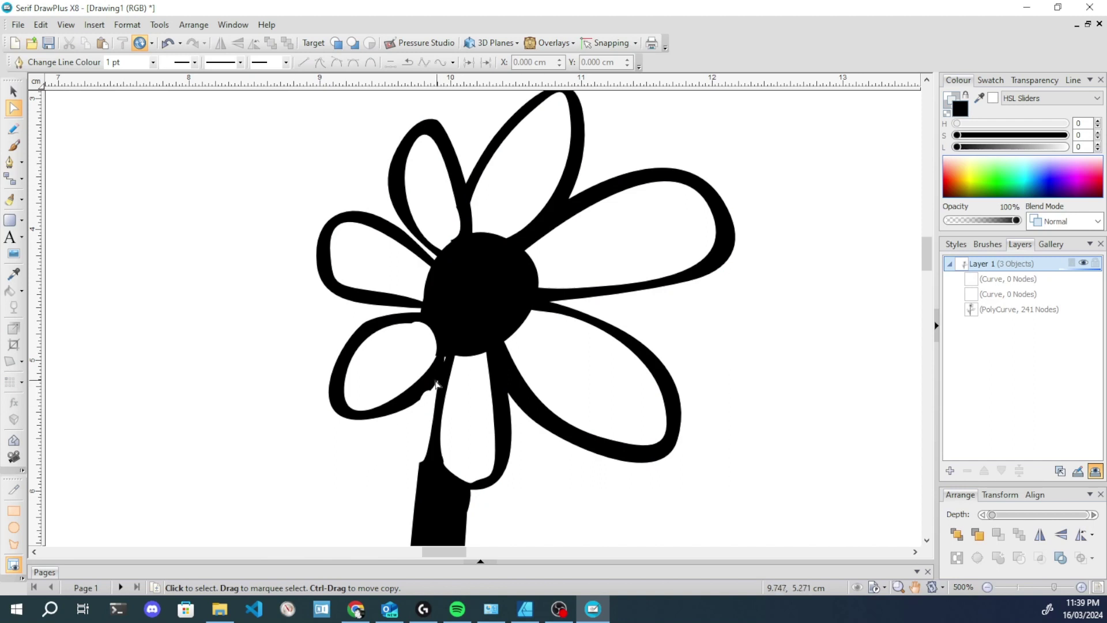
left_click(469, 307)
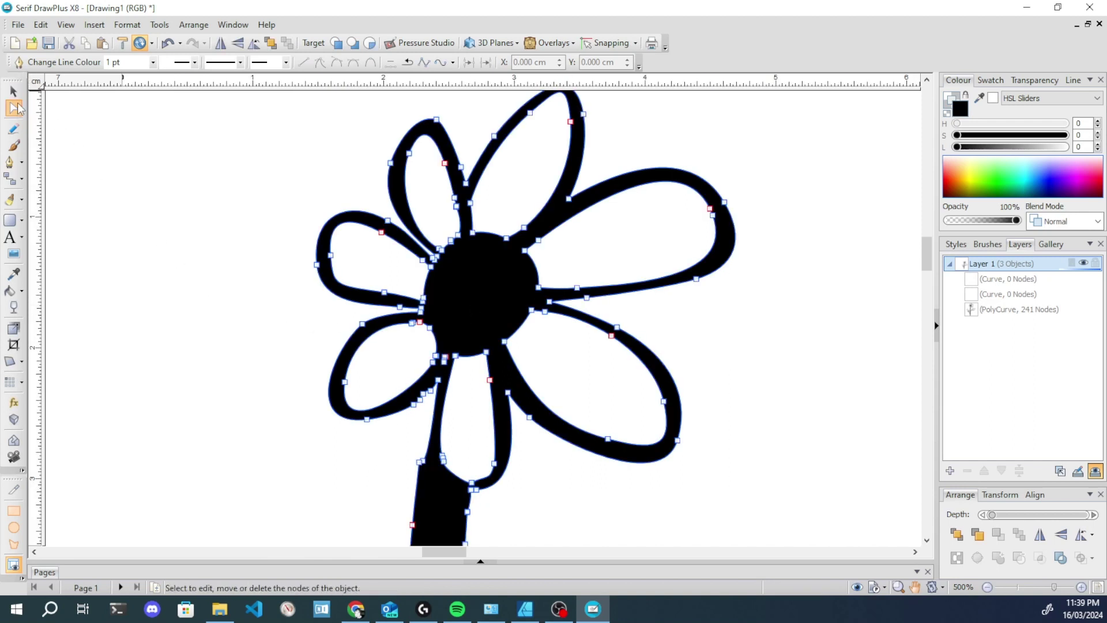
left_click(14, 92)
left_click(168, 242)
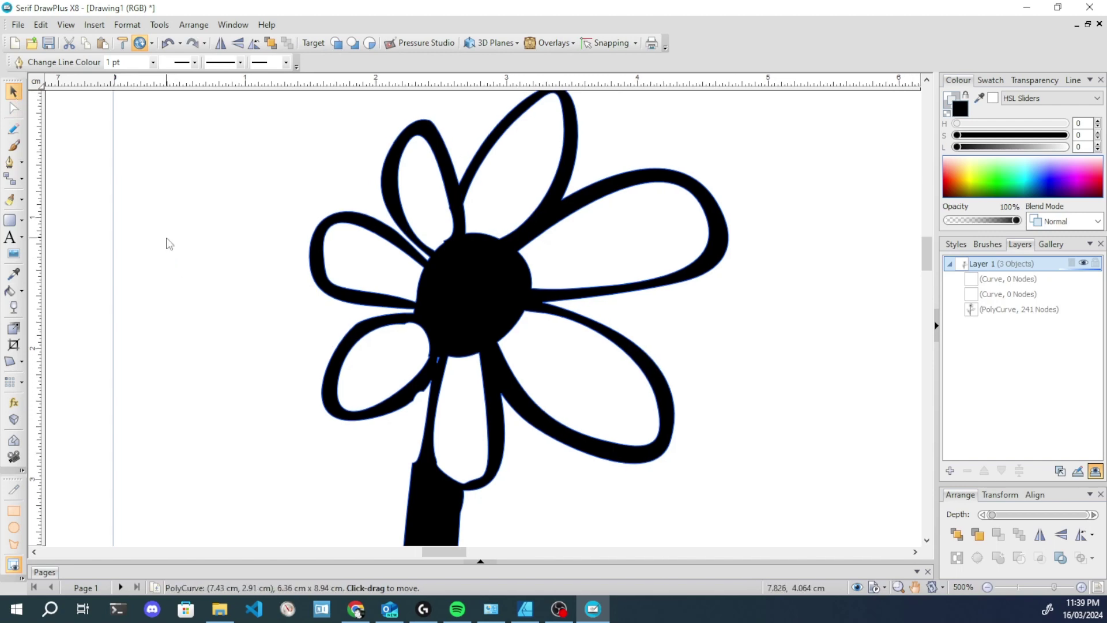
Paint a freeform orange shape that fills the lower-right petal with the 1.5 pt round nib.
left_click(14, 199)
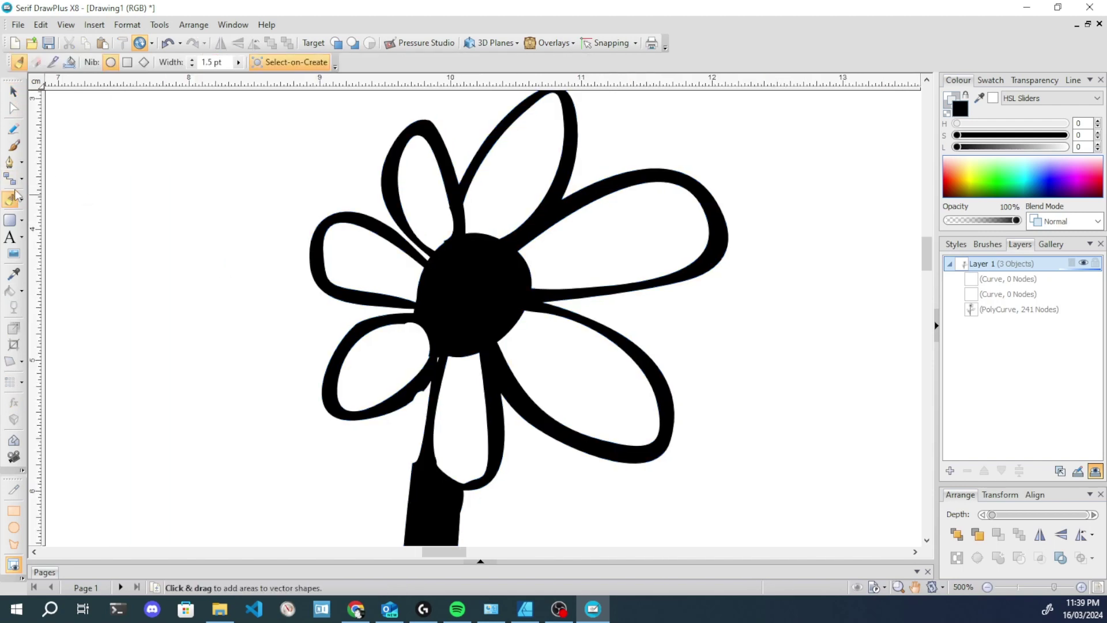
mouse_move(214, 221)
left_mouse_down()
mouse_move(298, 258)
mouse_move(326, 404)
mouse_move(369, 233)
mouse_move(360, 404)
mouse_move(375, 196)
mouse_move(453, 258)
mouse_move(641, 248)
mouse_move(660, 415)
mouse_move(655, 317)
mouse_move(675, 398)
mouse_move(667, 460)
mouse_move(648, 457)
mouse_move(692, 324)
mouse_move(678, 404)
mouse_move(676, 331)
mouse_move(639, 425)
mouse_move(597, 369)
mouse_move(622, 454)
mouse_move(594, 470)
mouse_move(613, 242)
mouse_move(526, 443)
mouse_move(532, 270)
left_mouse_up()
key("ctrl+z")
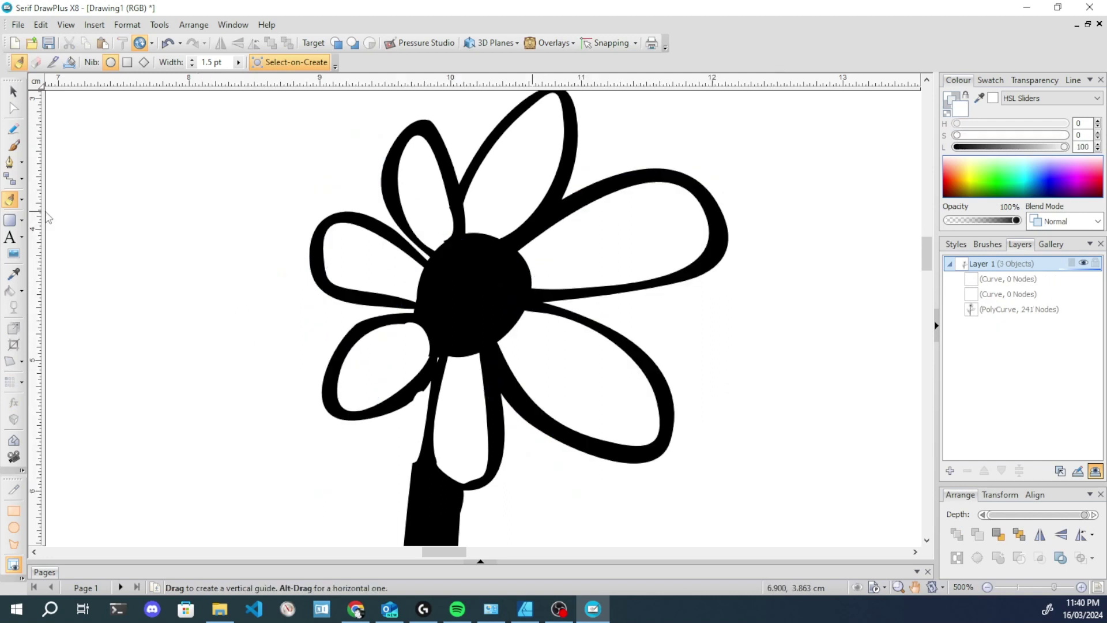
left_click_drag(995, 164, 959, 184)
mouse_move(533, 316)
left_mouse_down()
mouse_move(504, 342)
mouse_move(559, 409)
mouse_move(592, 433)
mouse_move(646, 444)
mouse_move(651, 407)
mouse_move(635, 377)
mouse_move(539, 321)
mouse_move(554, 369)
mouse_move(534, 336)
mouse_move(535, 375)
mouse_move(557, 363)
mouse_move(595, 422)
mouse_move(585, 387)
mouse_move(596, 368)
mouse_move(630, 427)
mouse_move(630, 391)
mouse_move(636, 416)
left_mouse_up()
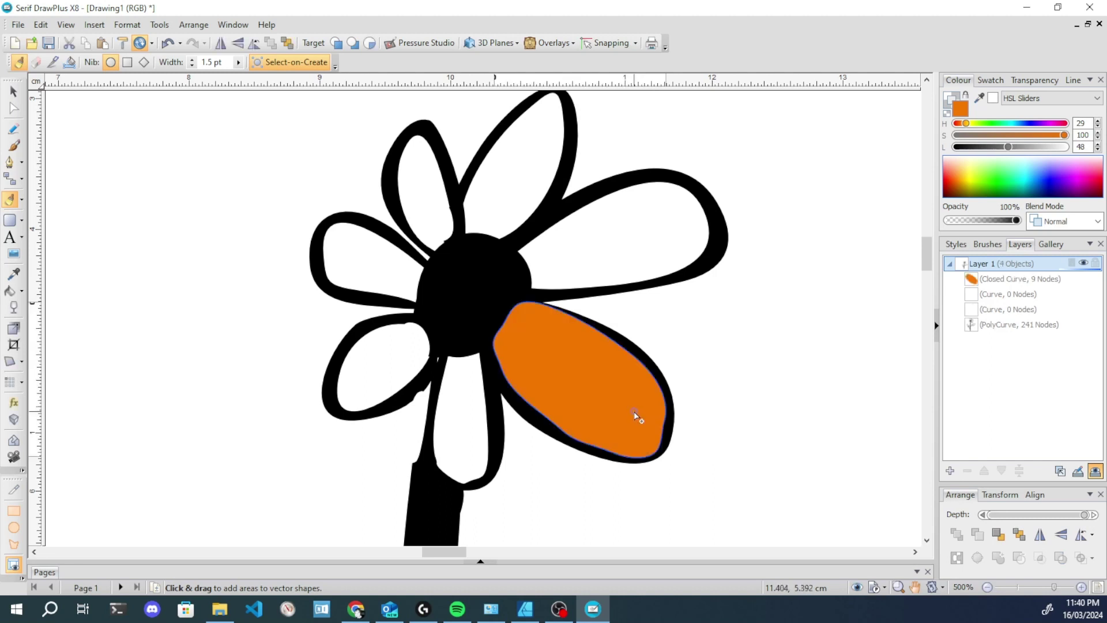
Send the orange petal fill behind the flower outline.
left_click(13, 91)
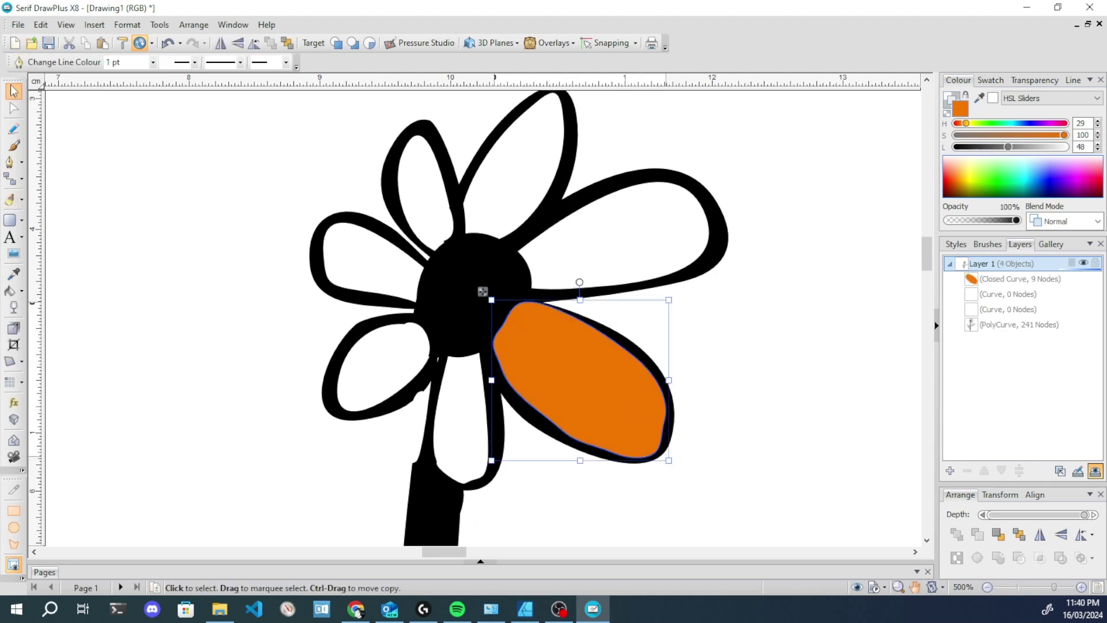
left_click(287, 42)
left_click(777, 372)
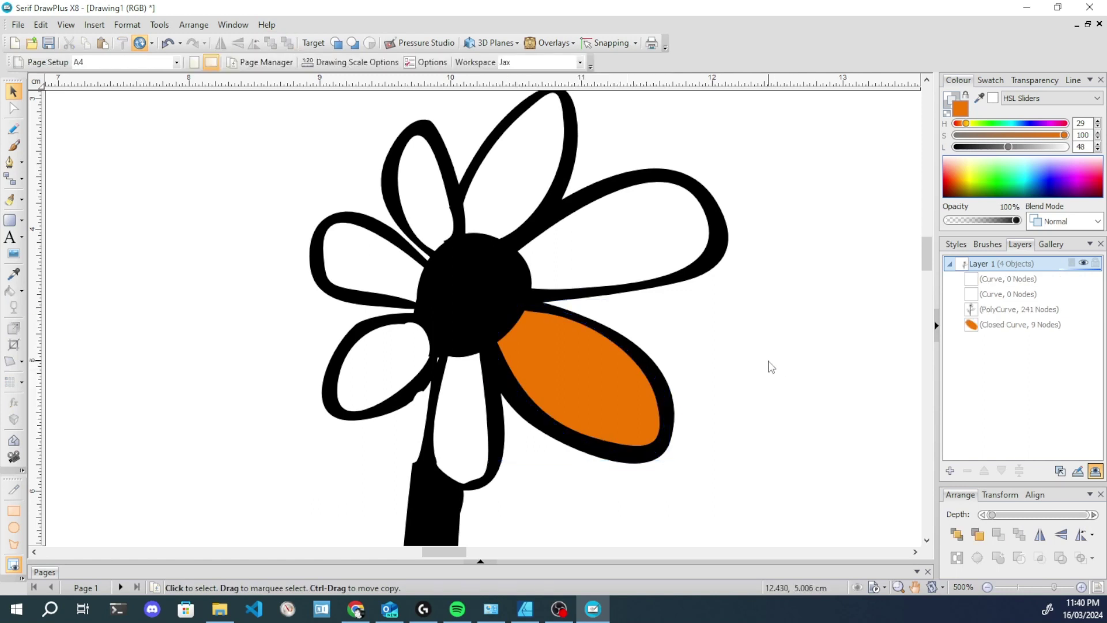
left_click(651, 451)
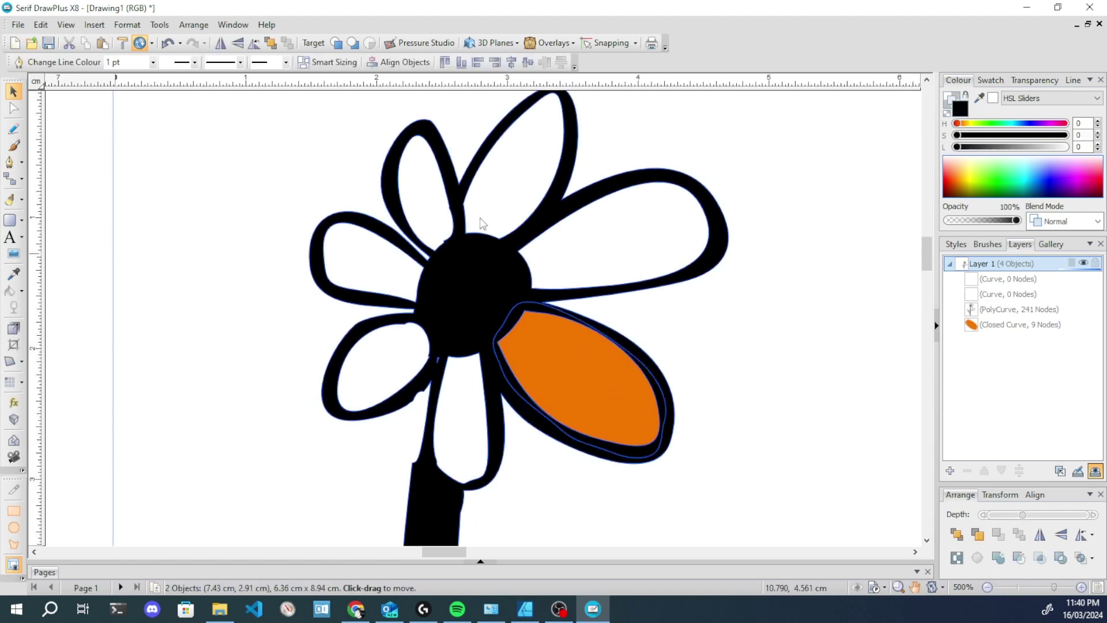
left_click(781, 428)
left_click(490, 304)
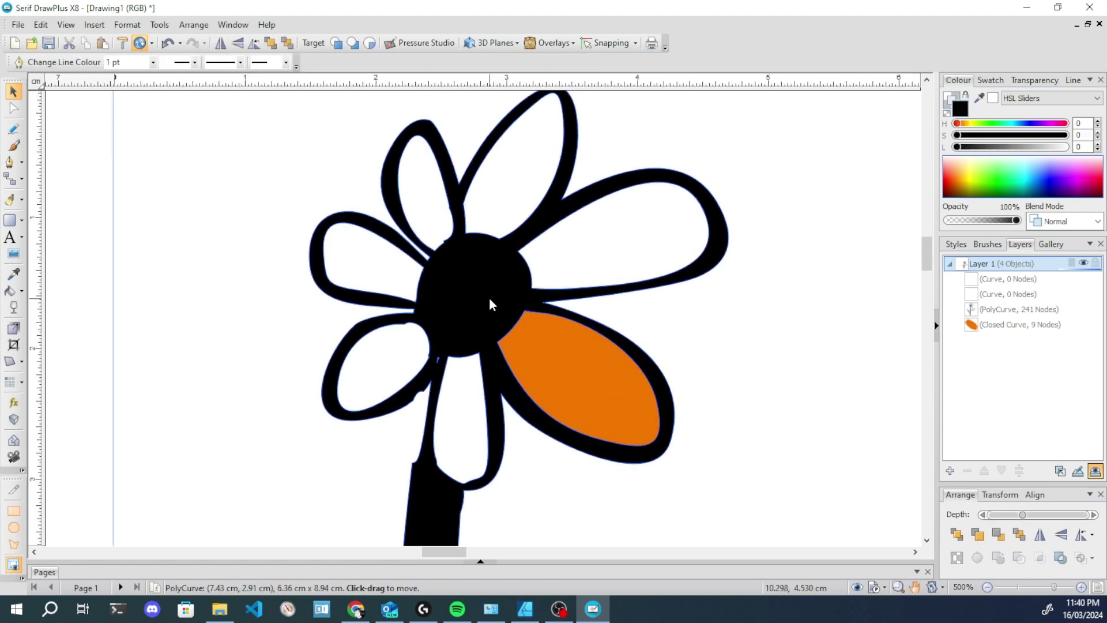
left_click(731, 351)
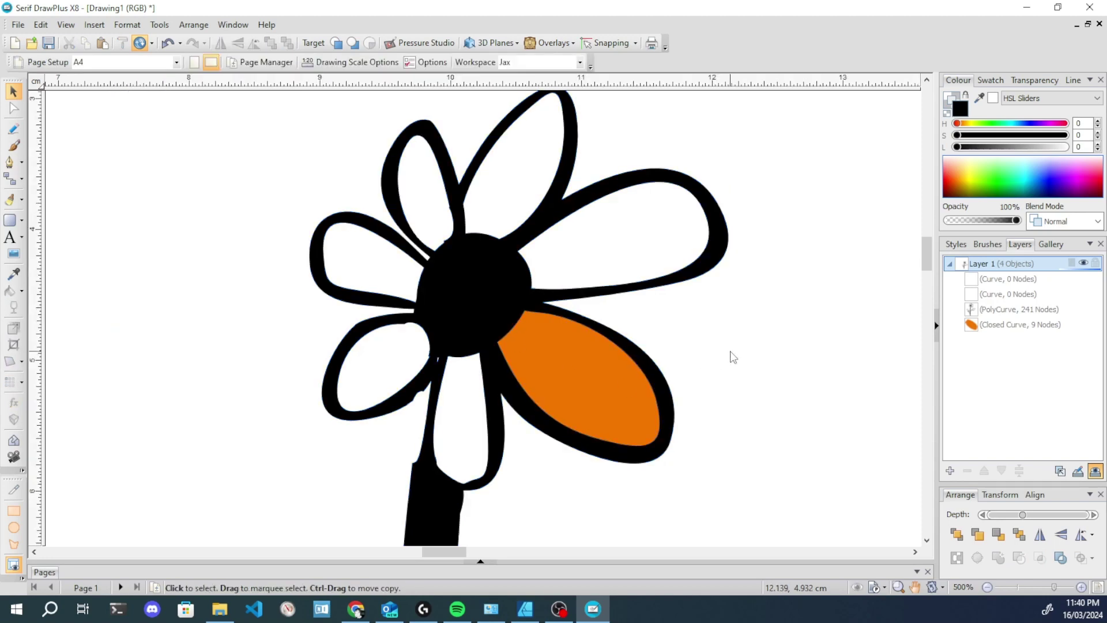
Switch to Affinity Designer and delete the flower drawing with its mask.
mouse_move(525, 613)
left_click(522, 577)
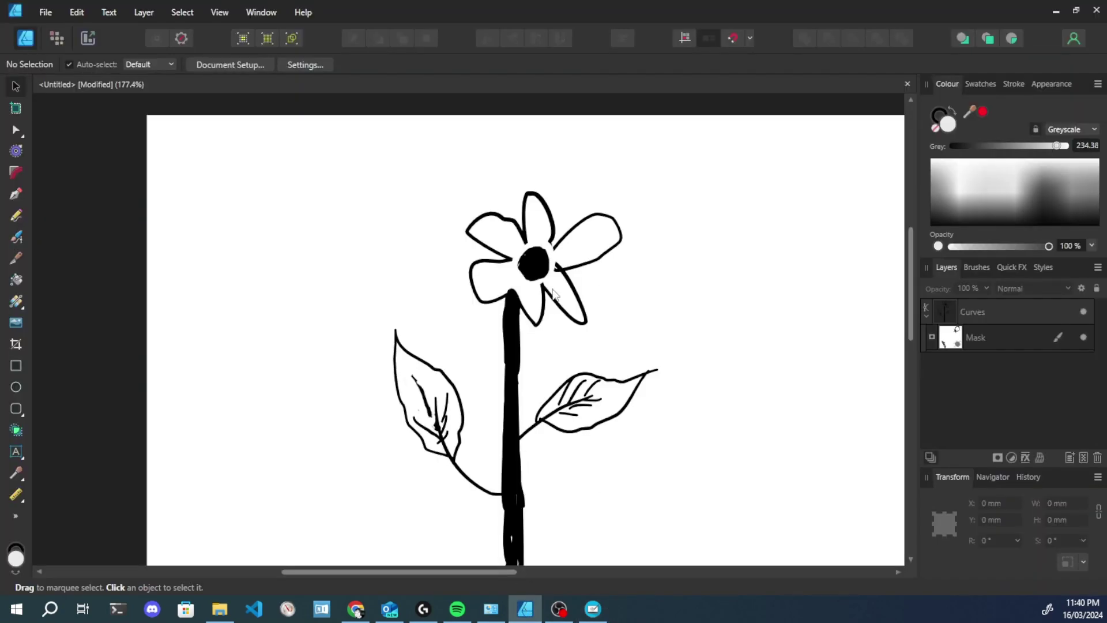
left_click(554, 294)
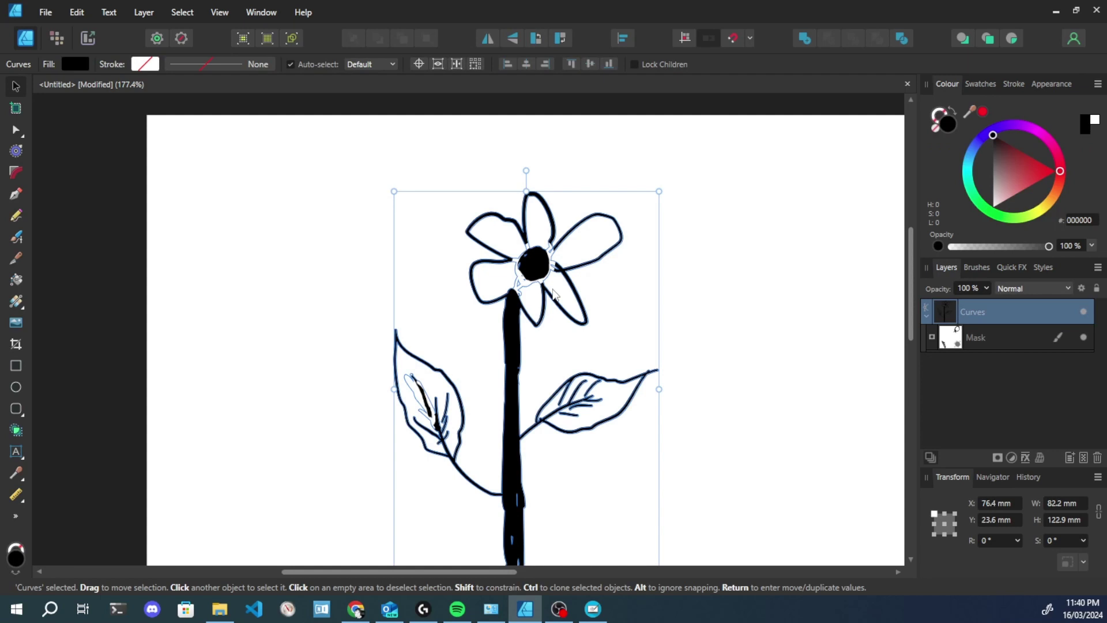
key("Delete")
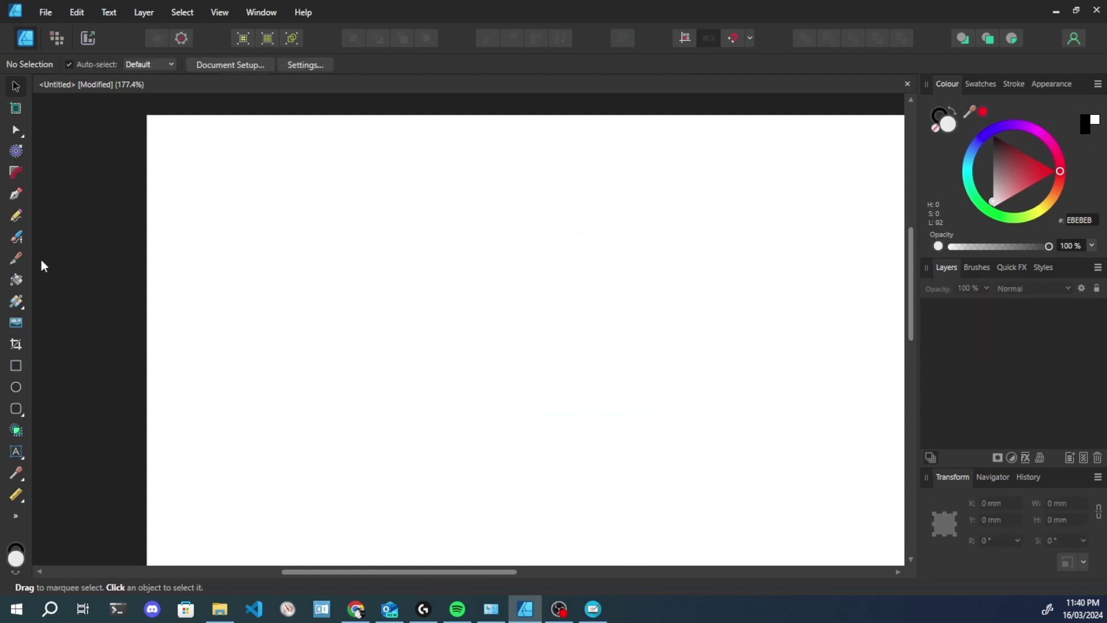
Paint a black comb-like shape with a 39 px brush: nine joined blobs down the page's left edge, each with a long horizontal stroke.
left_click(18, 237)
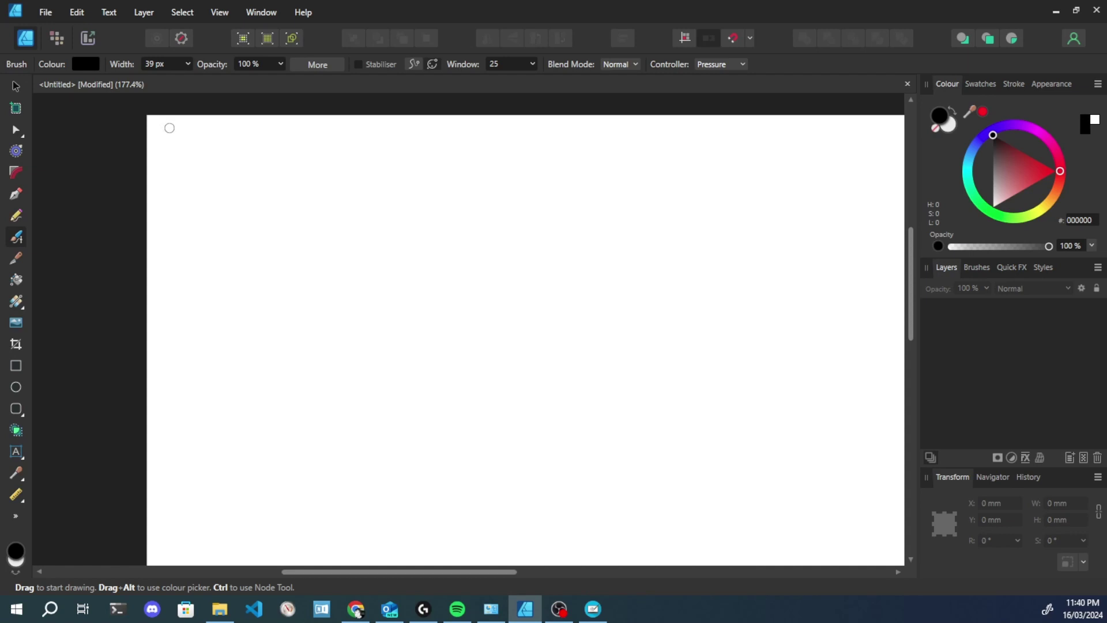
mouse_move(175, 126)
left_mouse_down()
mouse_move(617, 121)
mouse_move(889, 140)
mouse_move(755, 129)
mouse_move(160, 132)
mouse_move(175, 193)
mouse_move(175, 161)
mouse_move(159, 165)
mouse_move(176, 193)
mouse_move(182, 167)
mouse_move(163, 176)
mouse_move(575, 166)
mouse_move(864, 175)
mouse_move(446, 163)
mouse_move(164, 169)
mouse_move(173, 233)
mouse_move(180, 217)
mouse_move(166, 227)
mouse_move(849, 211)
mouse_move(165, 217)
mouse_move(171, 278)
mouse_move(176, 251)
mouse_move(182, 260)
mouse_move(169, 249)
mouse_move(160, 260)
mouse_move(169, 268)
mouse_move(163, 257)
mouse_move(869, 254)
mouse_move(170, 259)
left_mouse_up()
mouse_move(170, 302)
left_mouse_down()
mouse_move(172, 325)
mouse_move(155, 298)
left_mouse_up()
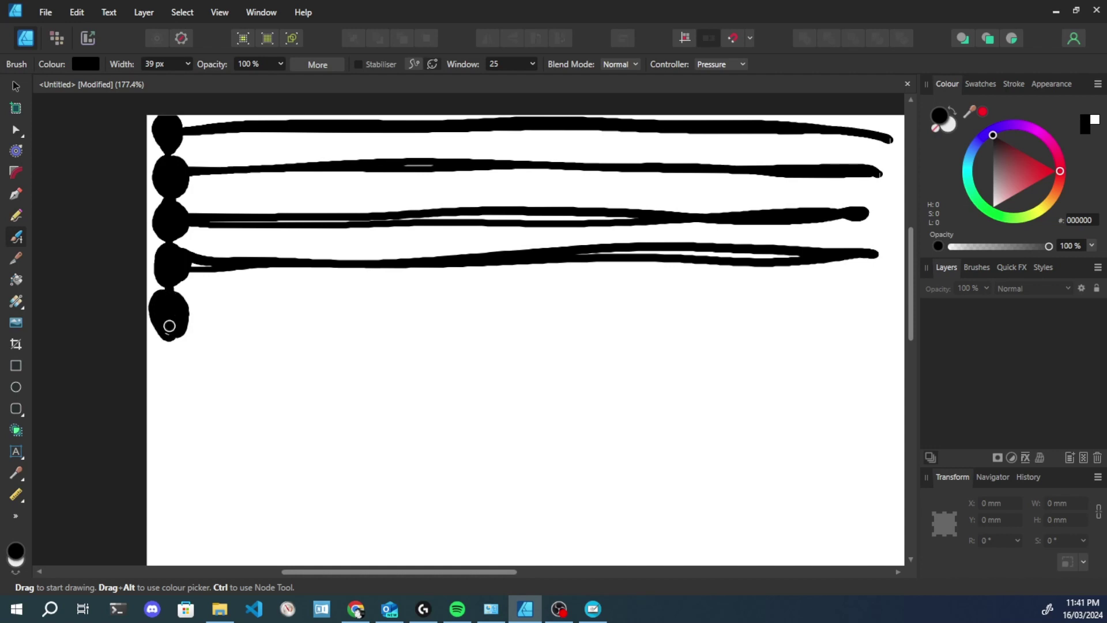
mouse_move(263, 319)
left_mouse_down()
mouse_move(879, 322)
mouse_move(573, 303)
mouse_move(169, 315)
mouse_move(173, 352)
mouse_move(160, 353)
mouse_move(181, 363)
mouse_move(172, 350)
mouse_move(159, 359)
mouse_move(648, 341)
mouse_move(880, 355)
mouse_move(430, 352)
mouse_move(164, 364)
left_mouse_up()
mouse_move(171, 413)
left_mouse_down()
mouse_move(166, 401)
mouse_move(519, 411)
left_mouse_up()
mouse_move(175, 416)
left_mouse_down()
mouse_move(334, 469)
mouse_move(891, 454)
left_mouse_up()
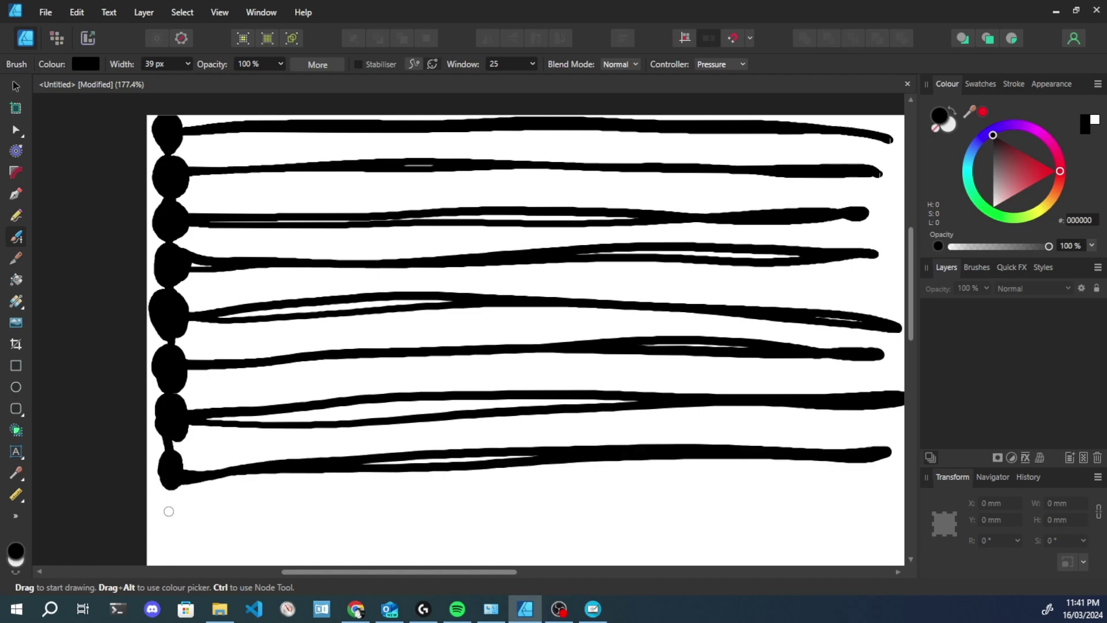
mouse_move(178, 511)
left_mouse_down()
mouse_move(167, 517)
mouse_move(317, 515)
left_mouse_up()
mouse_move(796, 503)
left_mouse_down()
mouse_move(503, 492)
mouse_move(174, 515)
left_mouse_up()
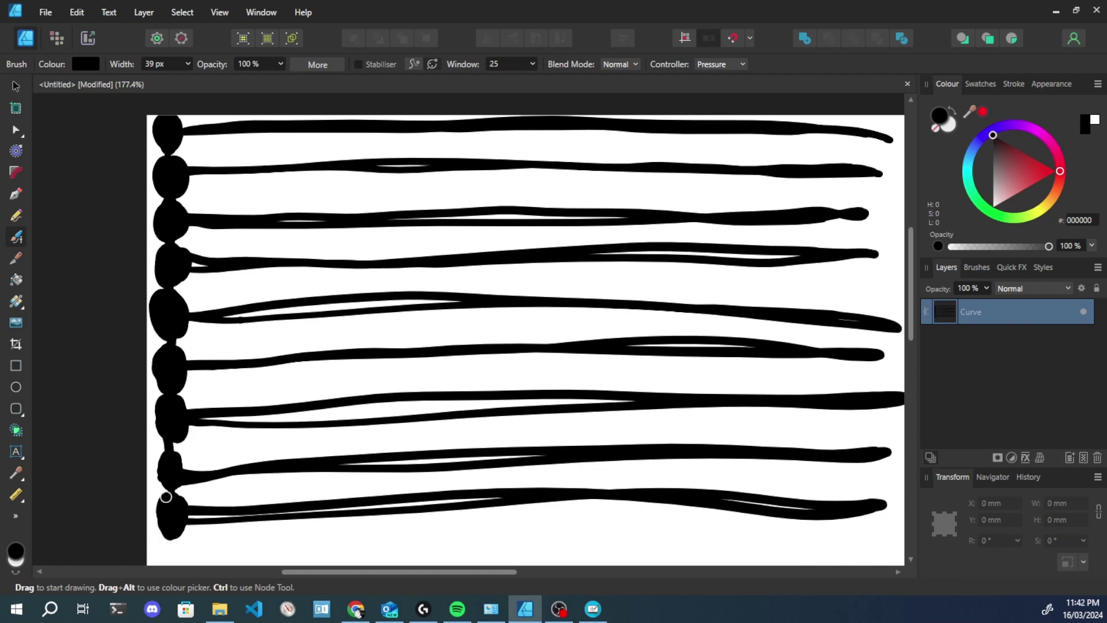
Switch to DrawPlus X8 and delete all objects of the flower drawing on Layer 1.
left_click(600, 608)
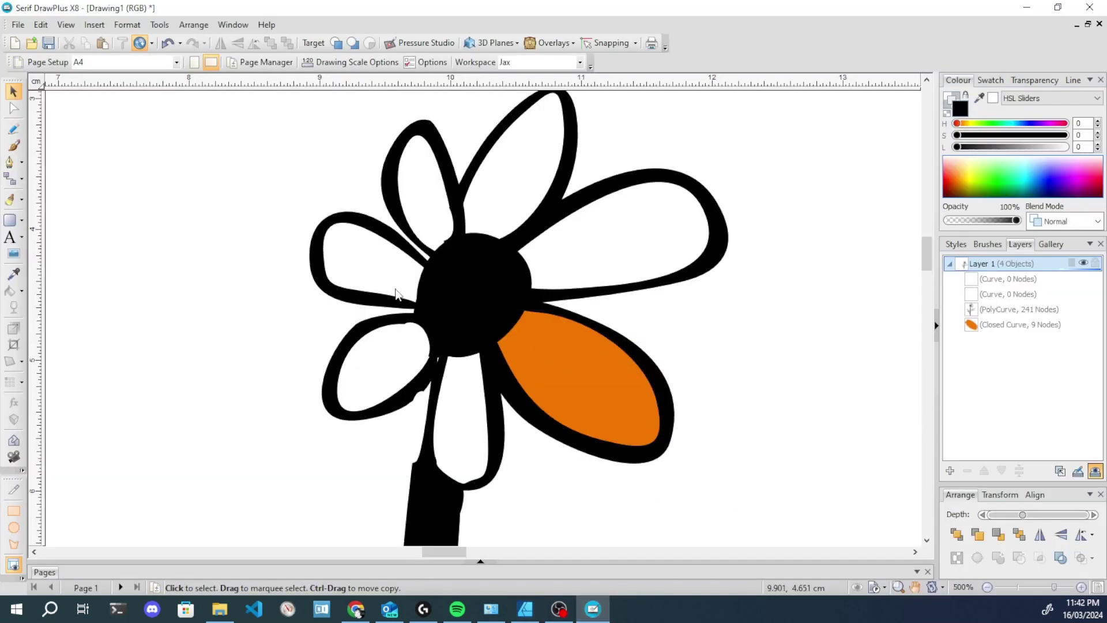
scroll(437, 313, "down", 3)
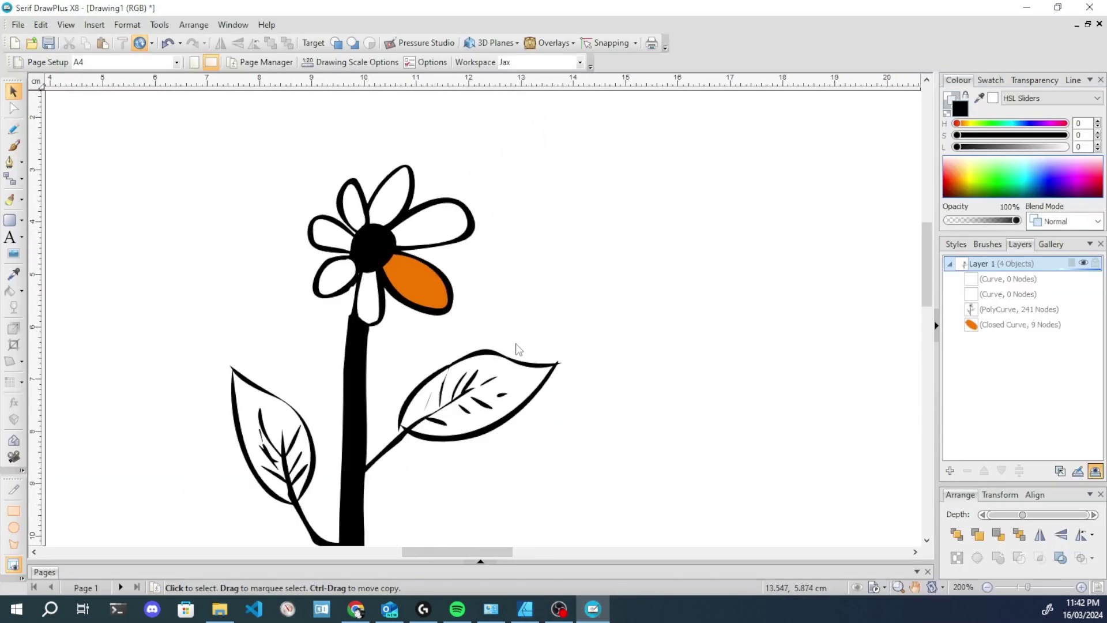
scroll(477, 394, "down", 1)
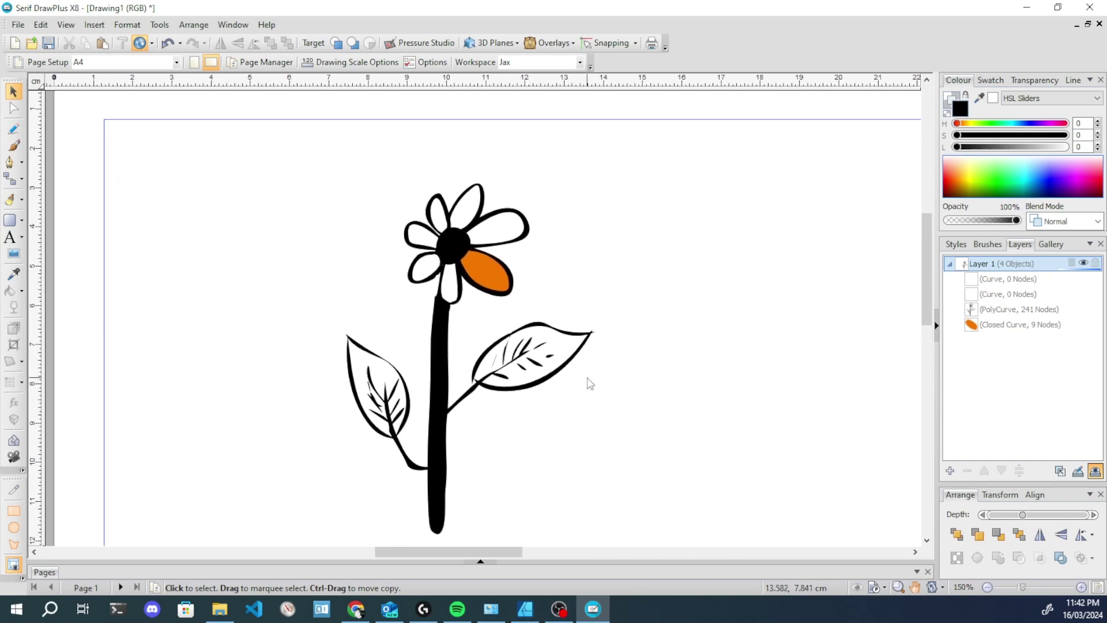
key("ctrl+a")
key("Delete")
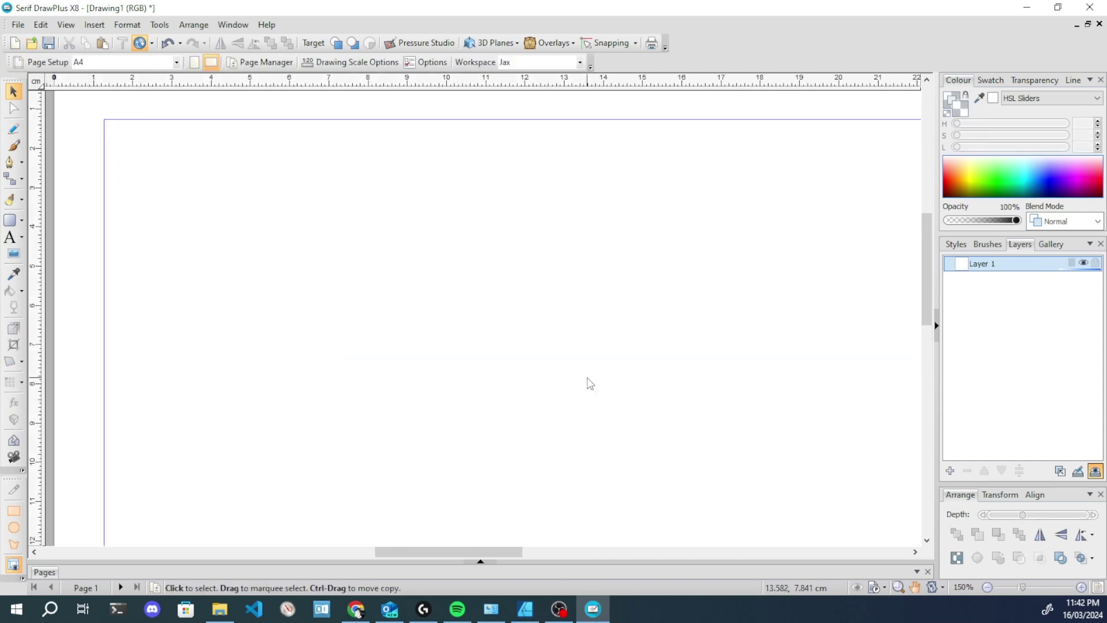
Paint a comb-like shape of ten joined blobs with long horizontal strokes using the 1.5 pt round nib, and recolour it black.
left_click(9, 199)
mouse_move(124, 132)
left_mouse_down()
mouse_move(676, 126)
mouse_move(812, 137)
mouse_move(135, 131)
mouse_move(133, 183)
mouse_move(126, 170)
mouse_move(131, 179)
mouse_move(139, 167)
mouse_move(123, 181)
mouse_move(123, 165)
mouse_move(123, 183)
mouse_move(133, 168)
mouse_move(133, 177)
mouse_move(636, 149)
mouse_move(825, 164)
mouse_move(565, 150)
mouse_move(135, 184)
mouse_move(130, 174)
mouse_move(129, 218)
mouse_move(134, 208)
mouse_move(122, 222)
mouse_move(133, 203)
mouse_move(128, 217)
mouse_move(125, 204)
mouse_move(116, 213)
mouse_move(128, 204)
mouse_move(130, 222)
mouse_move(125, 204)
mouse_move(117, 210)
mouse_move(199, 218)
mouse_move(731, 227)
mouse_move(126, 212)
mouse_move(124, 275)
mouse_move(134, 248)
mouse_move(120, 245)
mouse_move(124, 267)
mouse_move(138, 254)
mouse_move(115, 268)
mouse_move(702, 252)
mouse_move(127, 271)
mouse_move(130, 319)
mouse_move(139, 296)
mouse_move(132, 319)
mouse_move(142, 296)
mouse_move(142, 312)
mouse_move(127, 297)
mouse_move(574, 290)
mouse_move(658, 299)
mouse_move(138, 309)
mouse_move(124, 352)
mouse_move(138, 357)
mouse_move(115, 337)
mouse_move(745, 343)
mouse_move(124, 351)
mouse_move(122, 393)
mouse_move(139, 384)
mouse_move(113, 378)
mouse_move(196, 398)
mouse_move(853, 390)
mouse_move(141, 386)
mouse_move(132, 450)
mouse_move(114, 424)
mouse_move(595, 435)
mouse_move(589, 421)
mouse_move(136, 439)
mouse_move(141, 495)
mouse_move(124, 475)
mouse_move(130, 491)
mouse_move(133, 470)
mouse_move(118, 477)
mouse_move(134, 490)
mouse_move(127, 476)
mouse_move(124, 488)
mouse_move(867, 480)
mouse_move(185, 481)
mouse_move(121, 526)
mouse_move(128, 545)
mouse_move(137, 508)
mouse_move(128, 540)
mouse_move(111, 522)
mouse_move(124, 533)
mouse_move(732, 524)
mouse_move(392, 516)
mouse_move(144, 530)
left_mouse_up()
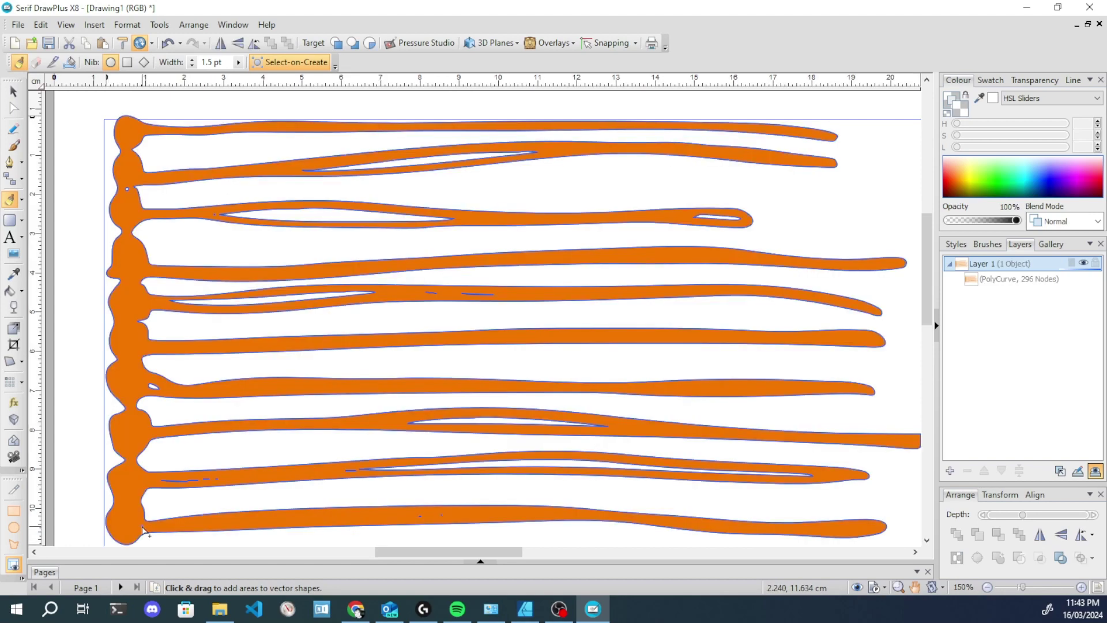
left_click_drag(953, 183, 940, 208)
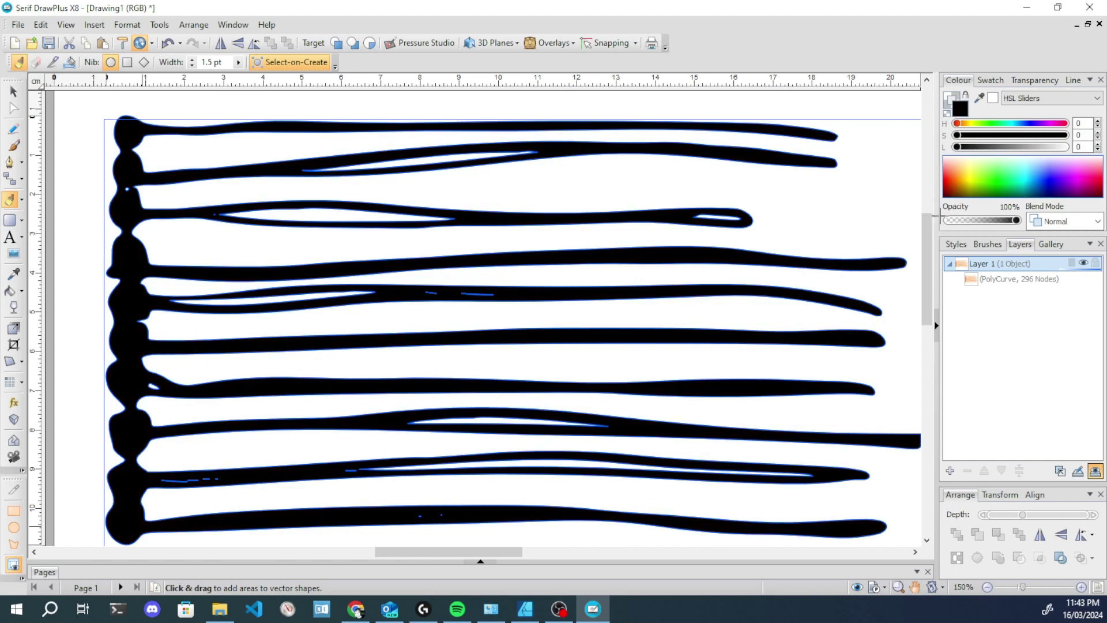
Examine how the nodes are distributed along the comb-like shape, including its inner gaps.
left_click(13, 109)
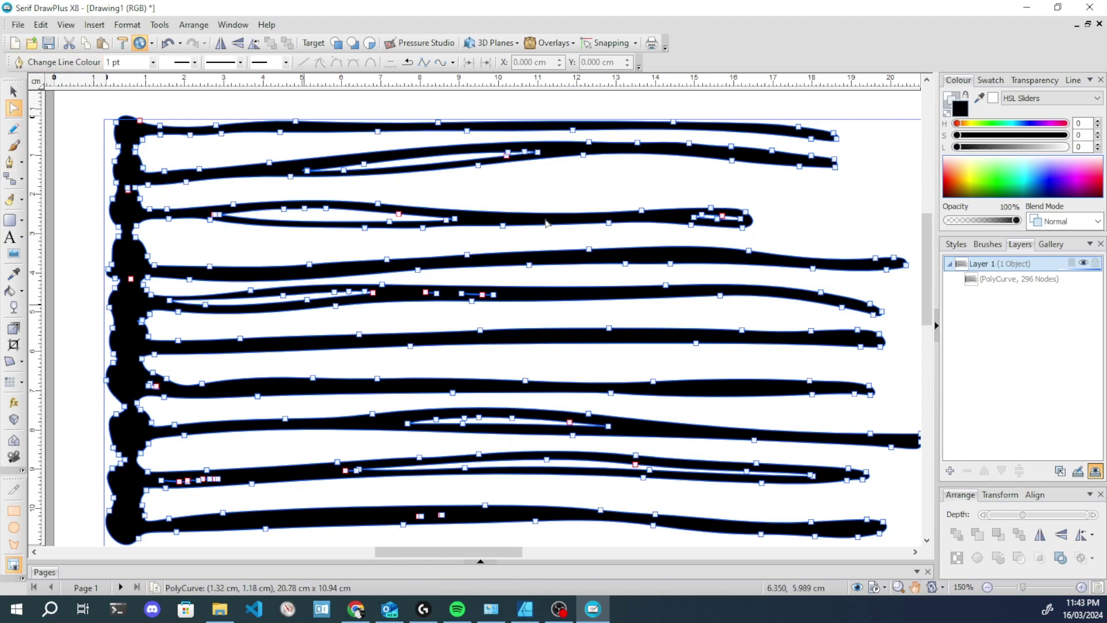
left_click(559, 186)
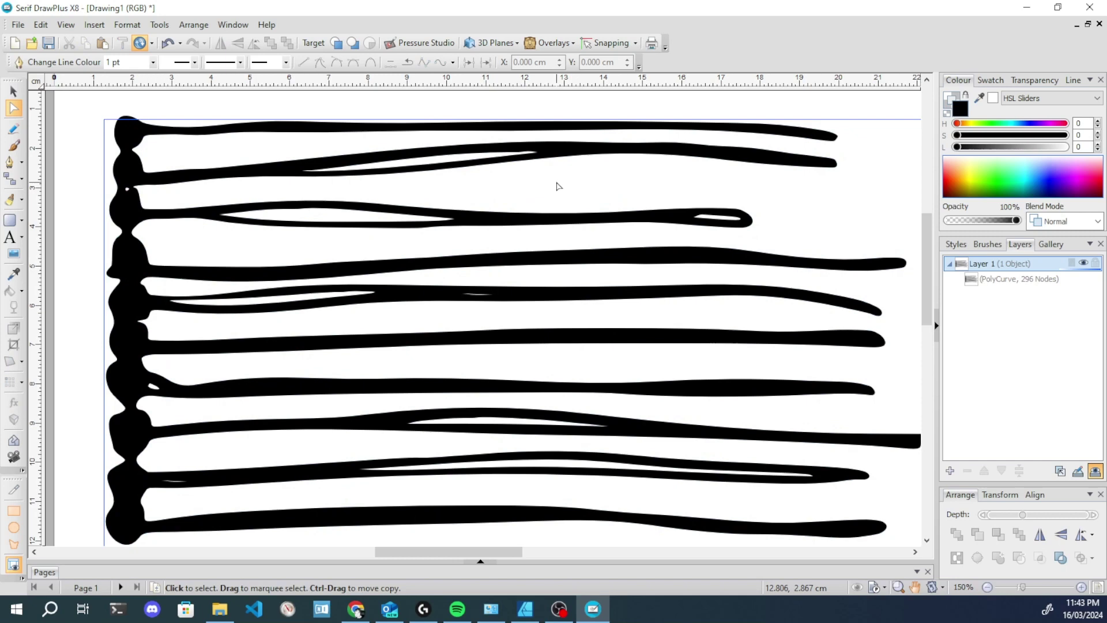